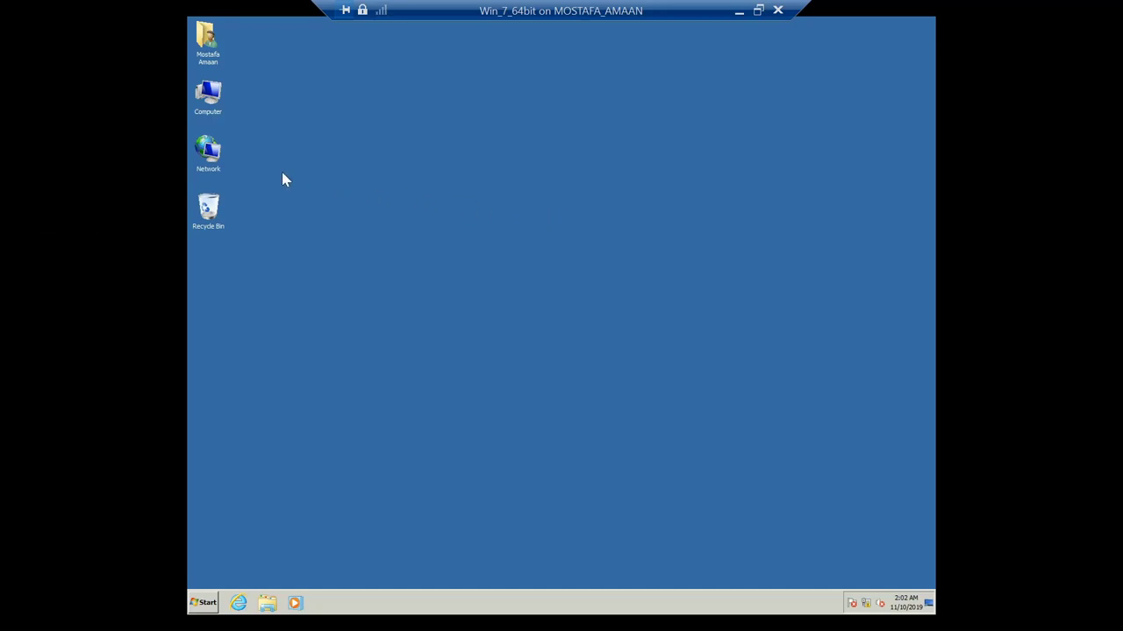
Step: Open Control Panel maximized and launch Computer Management from Administrative Tools
left_click(210, 60)
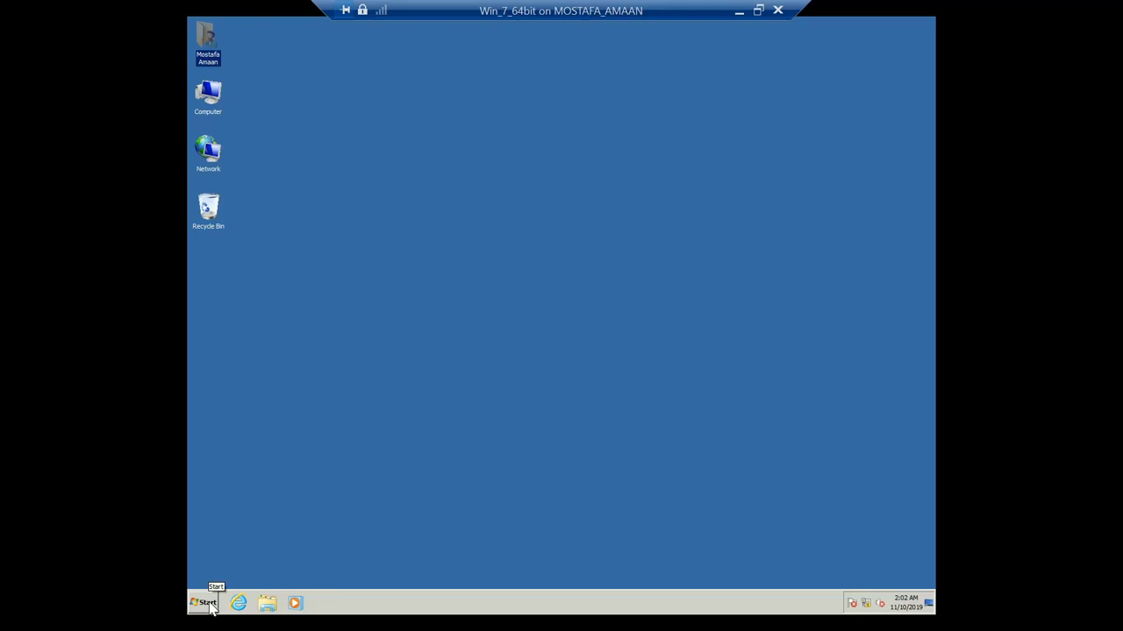
left_click(340, 490)
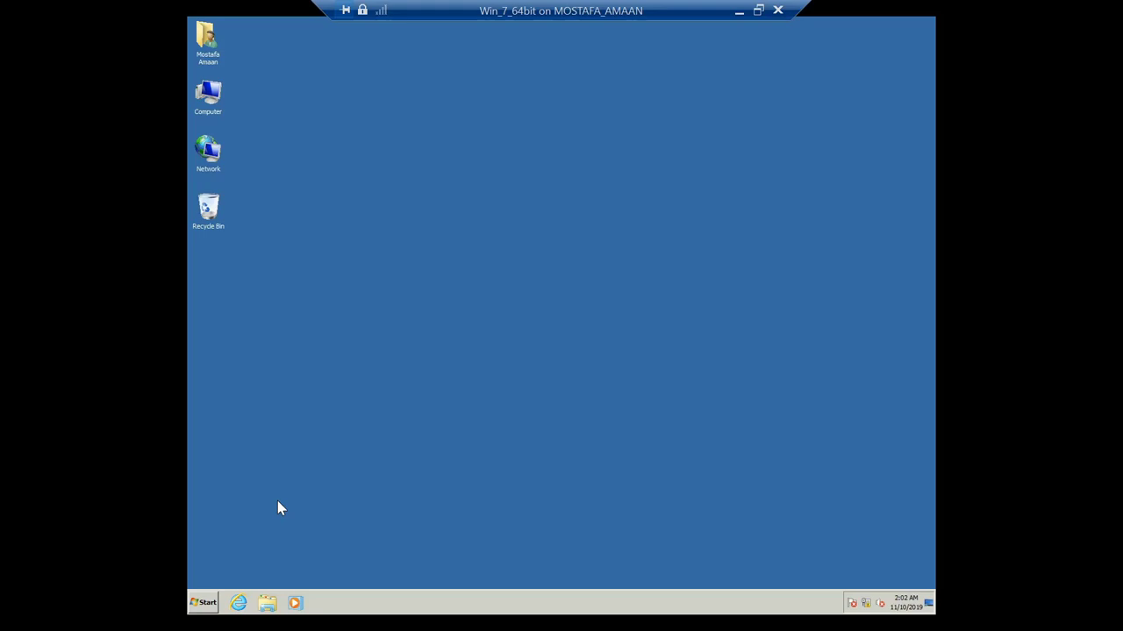
left_click(204, 604)
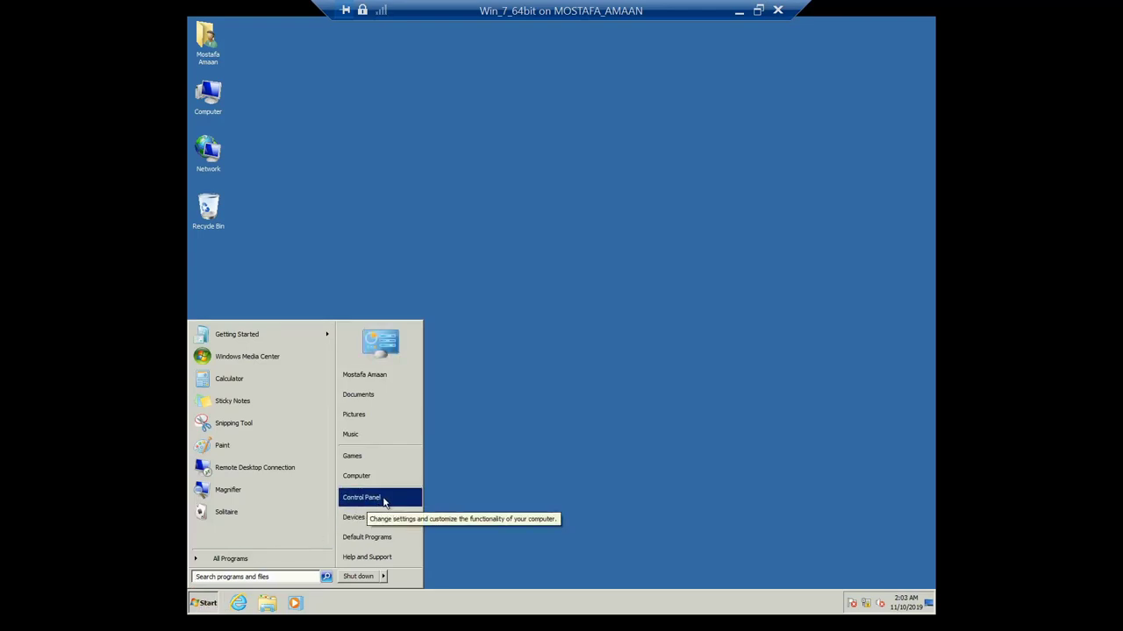
left_click(383, 498)
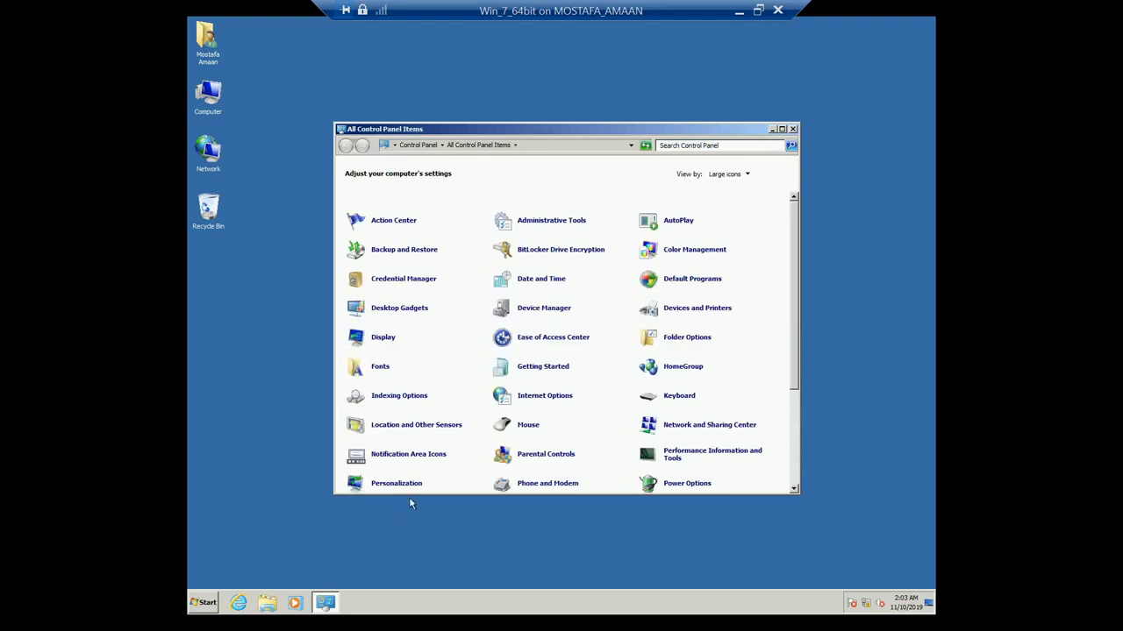
left_click(782, 129)
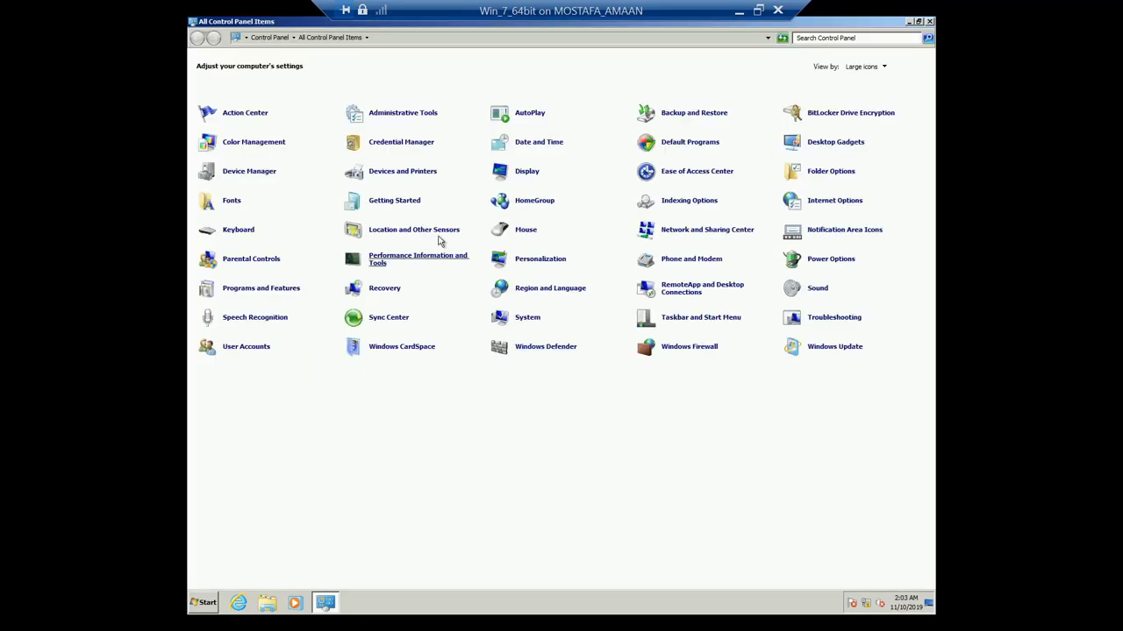
left_click(422, 116)
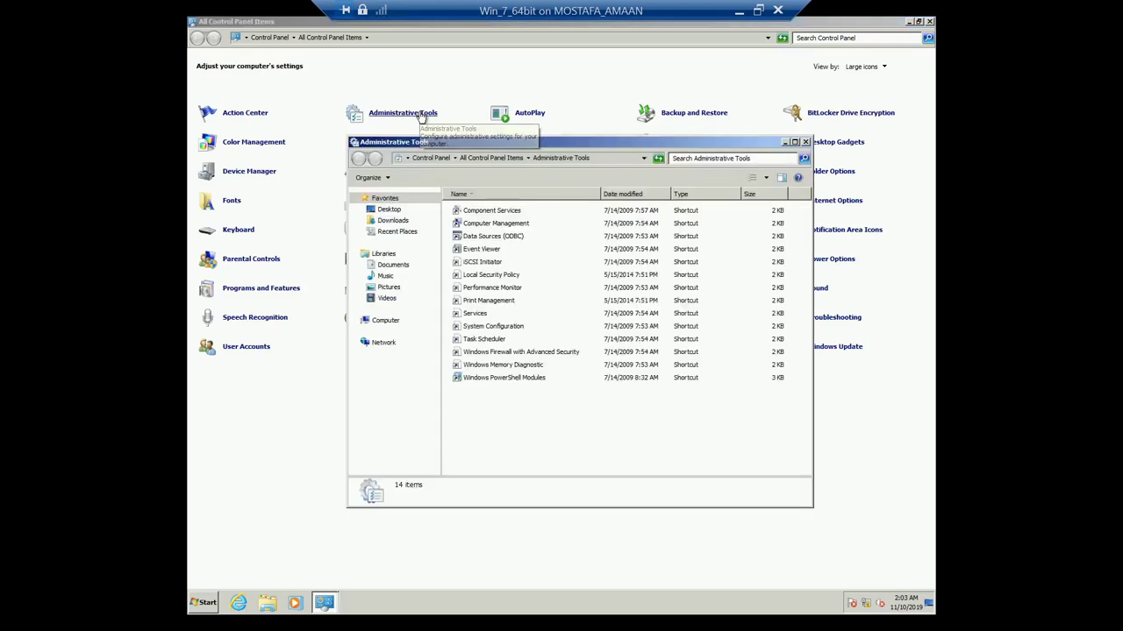
left_click(499, 226)
double_click(499, 226)
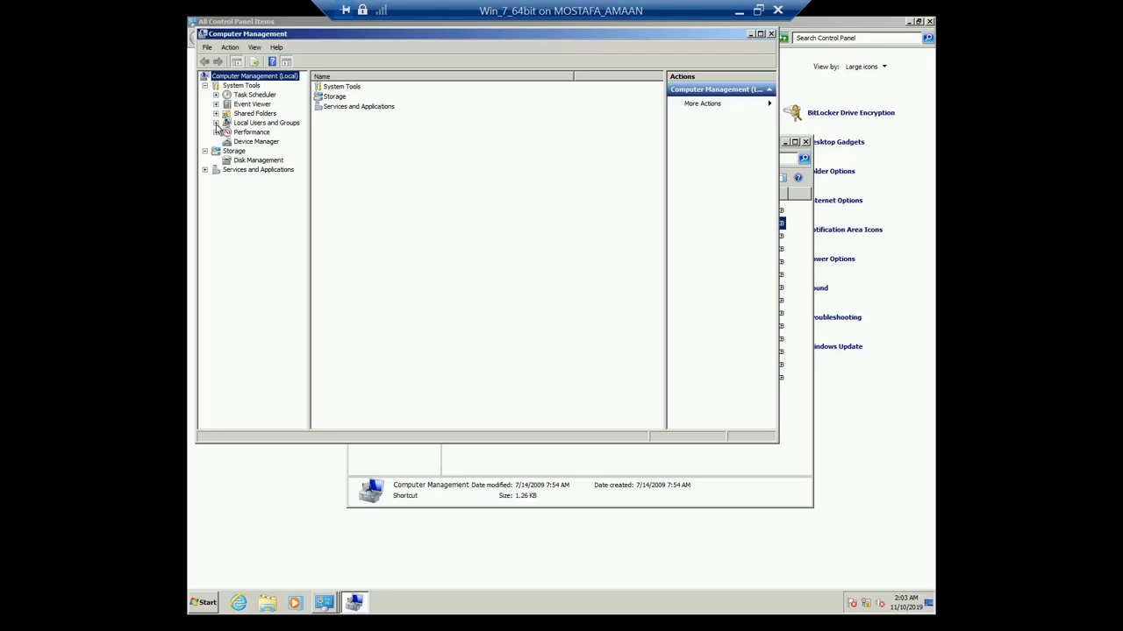
Step: Expand Local Users and Groups, list Users, and select the Administrator account
left_click(216, 124)
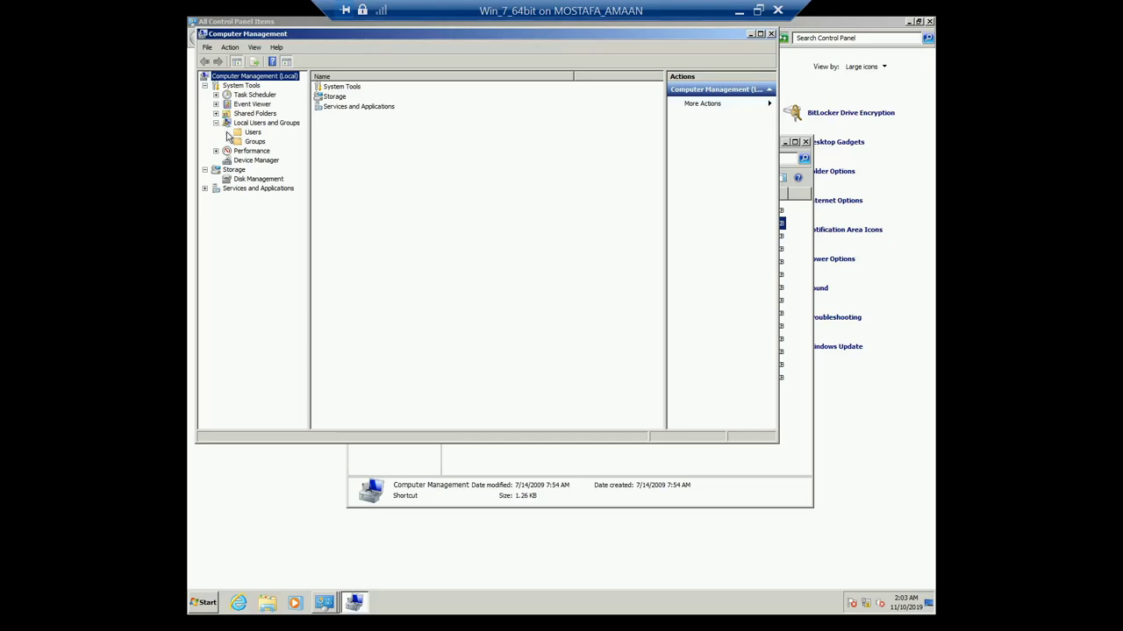
left_click(253, 133)
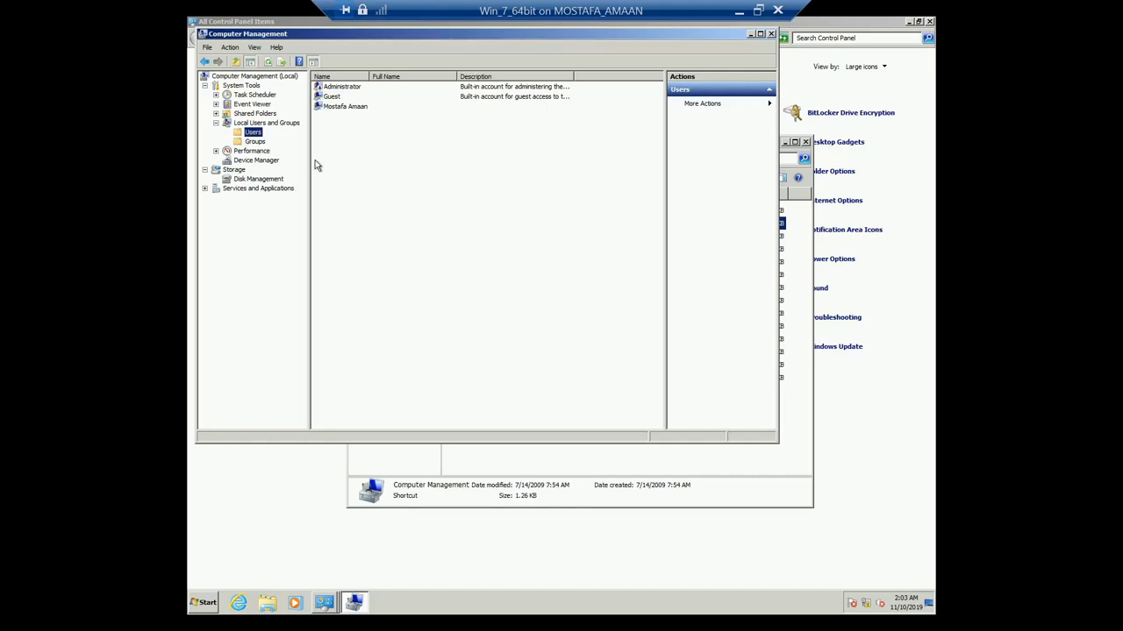
left_click(333, 108)
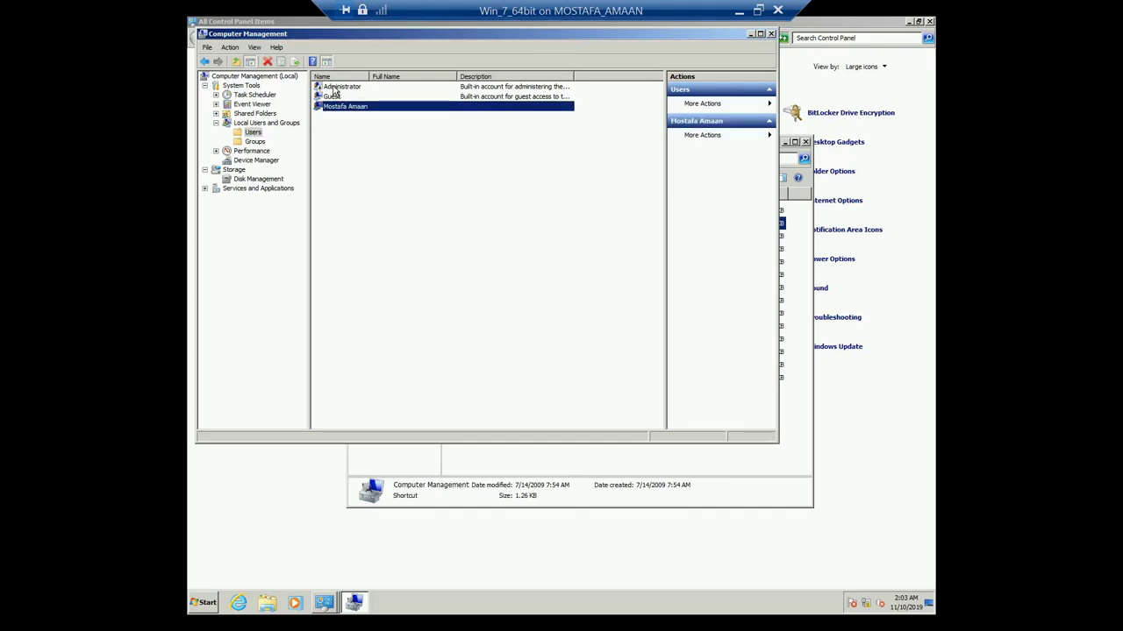
left_click(333, 88)
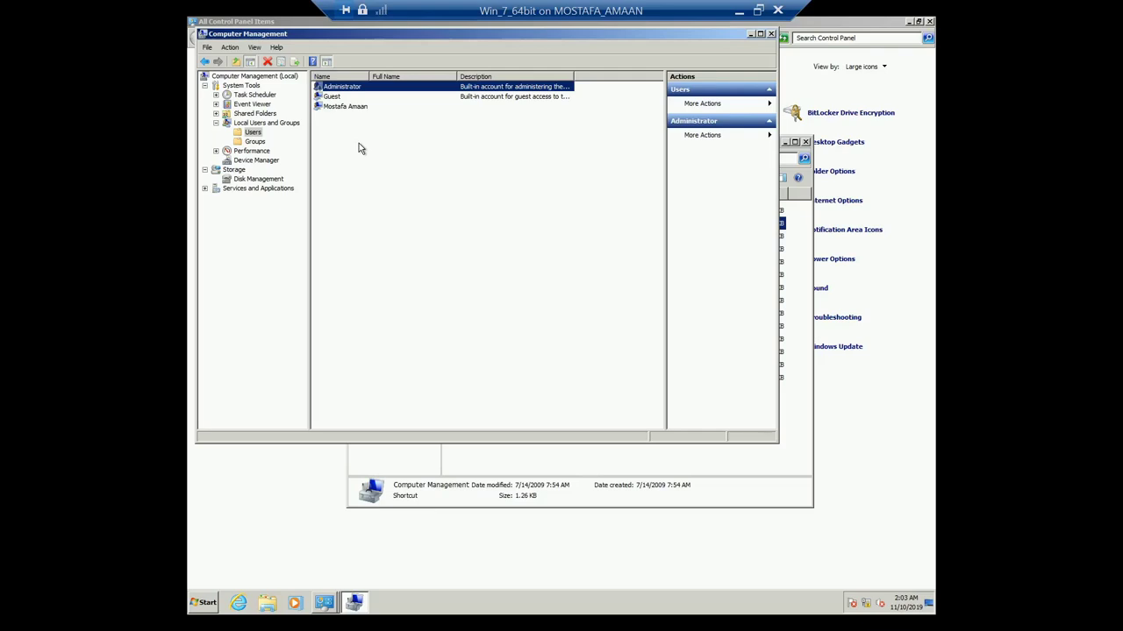
Step: Clear 'Account is disabled' in Administrator's properties, apply, then close Computer Management
right_click(340, 92)
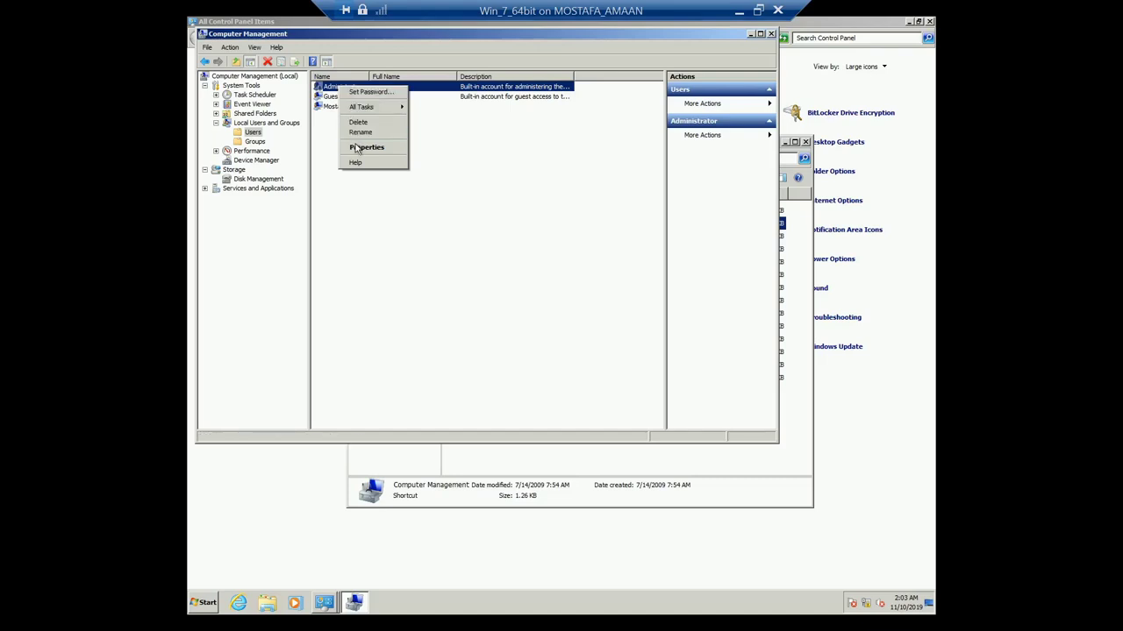
left_click(392, 154)
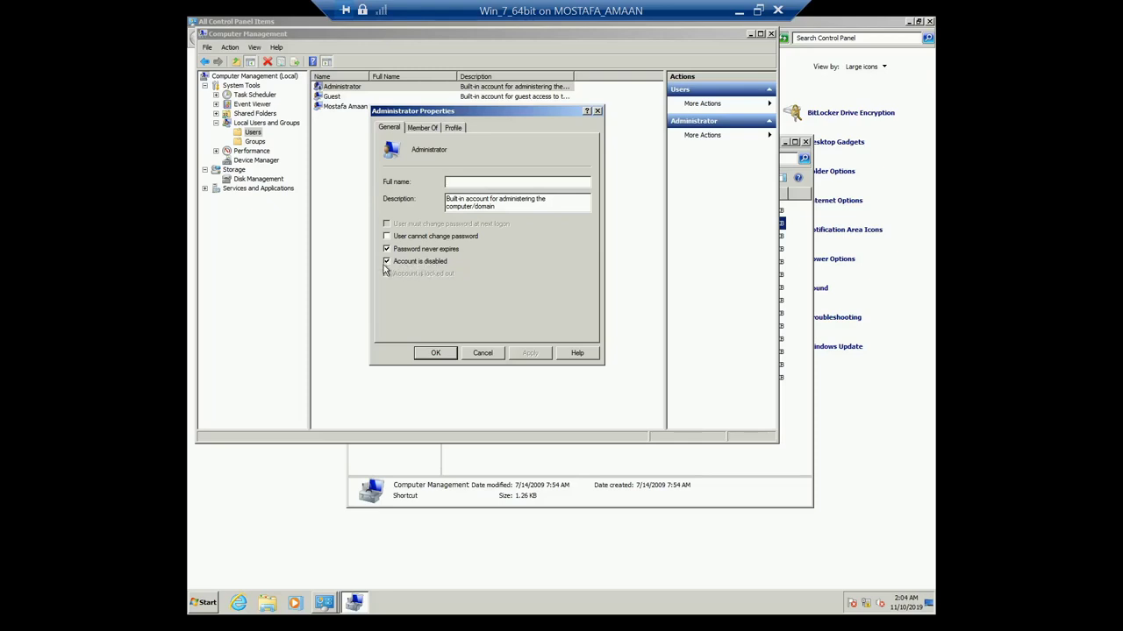
left_click(387, 263)
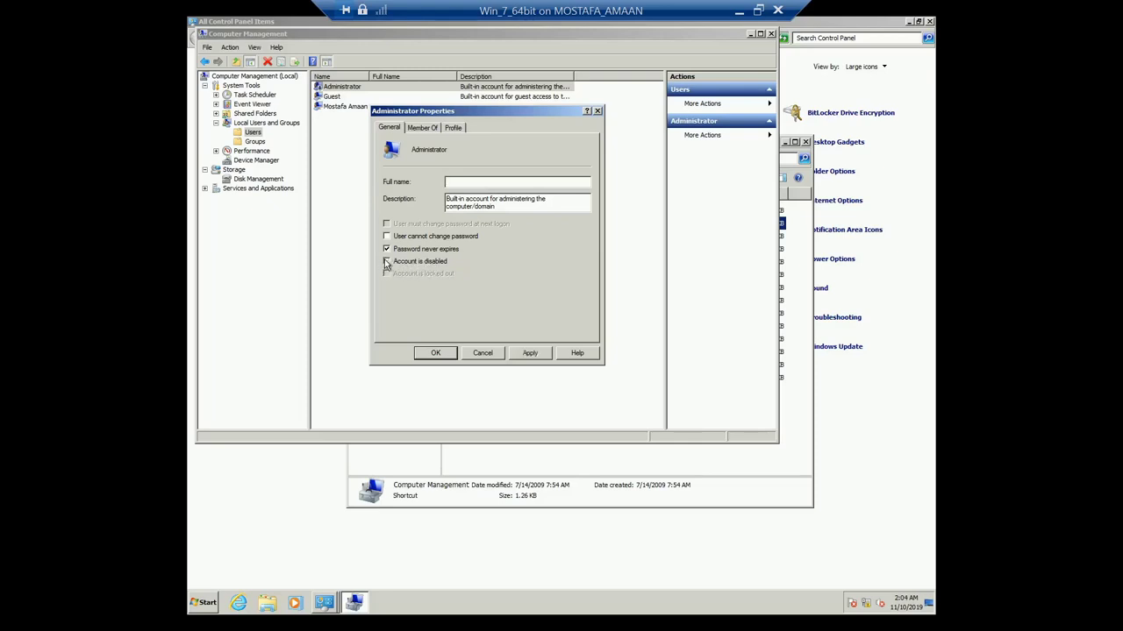
left_click(530, 352)
left_click(443, 352)
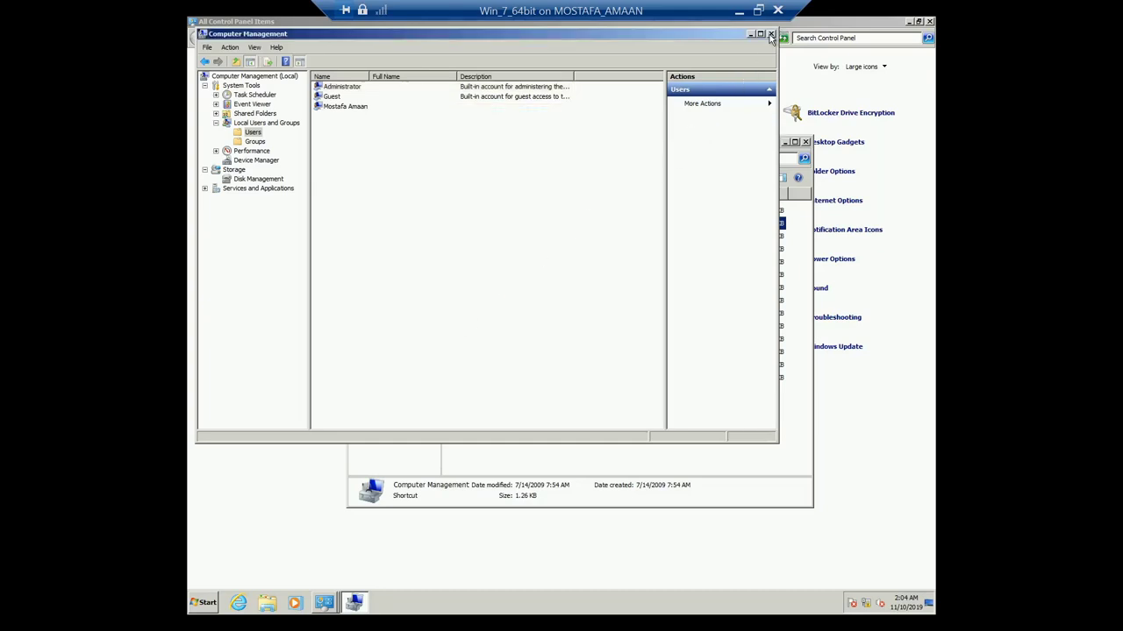
left_click(769, 34)
Step: Close Administrative Tools and Control Panel, log off, and sign back in as Administrator
left_click(806, 142)
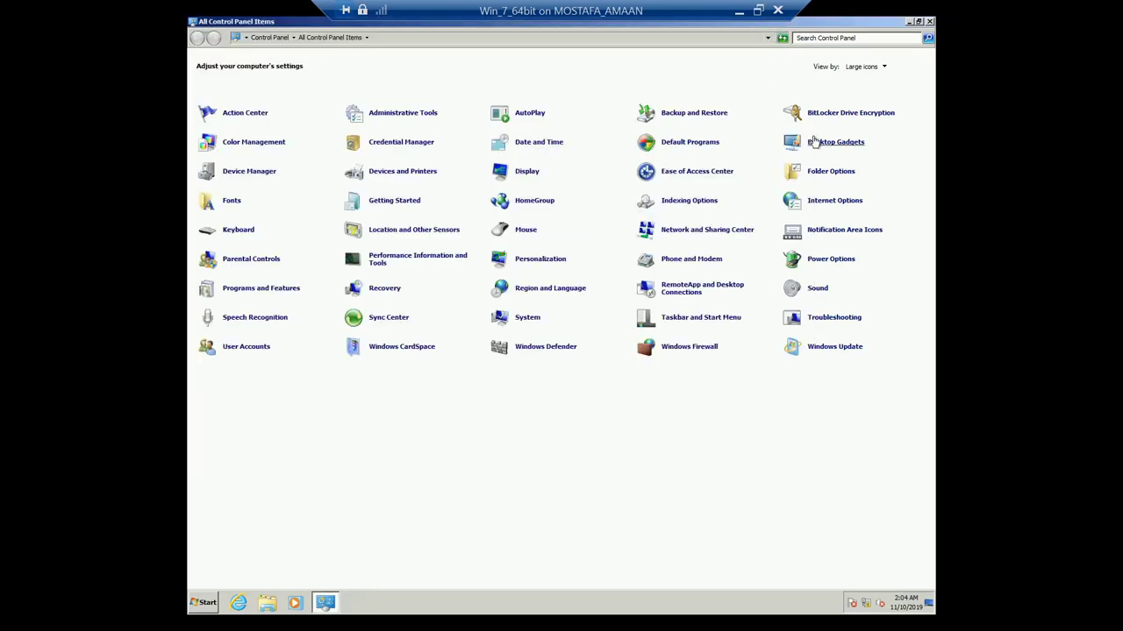
left_click(931, 22)
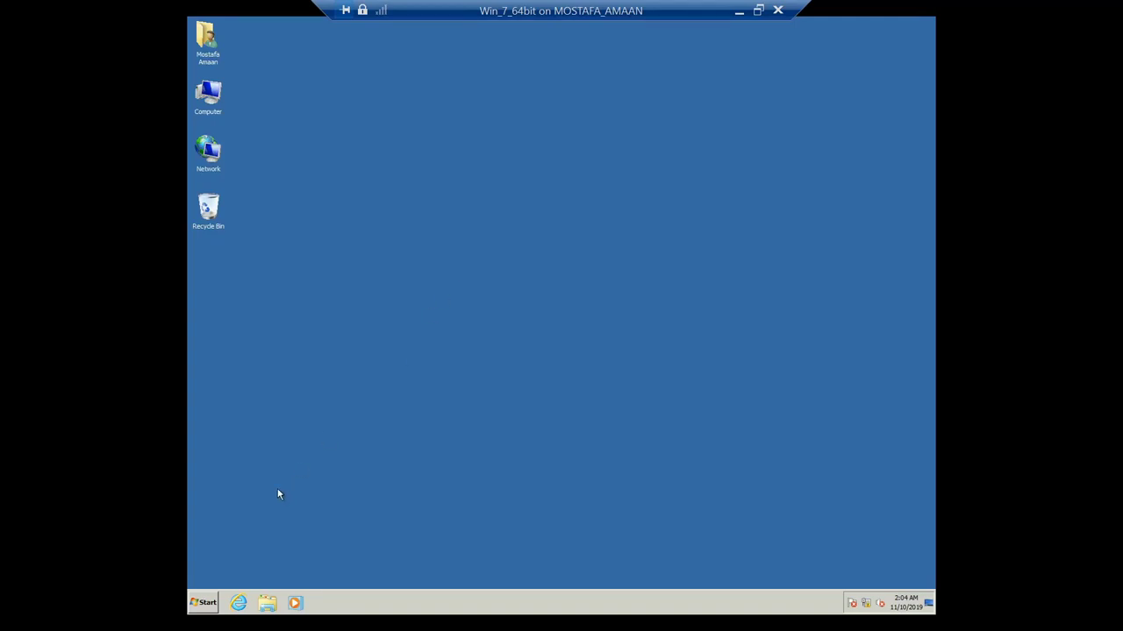
left_click(207, 603)
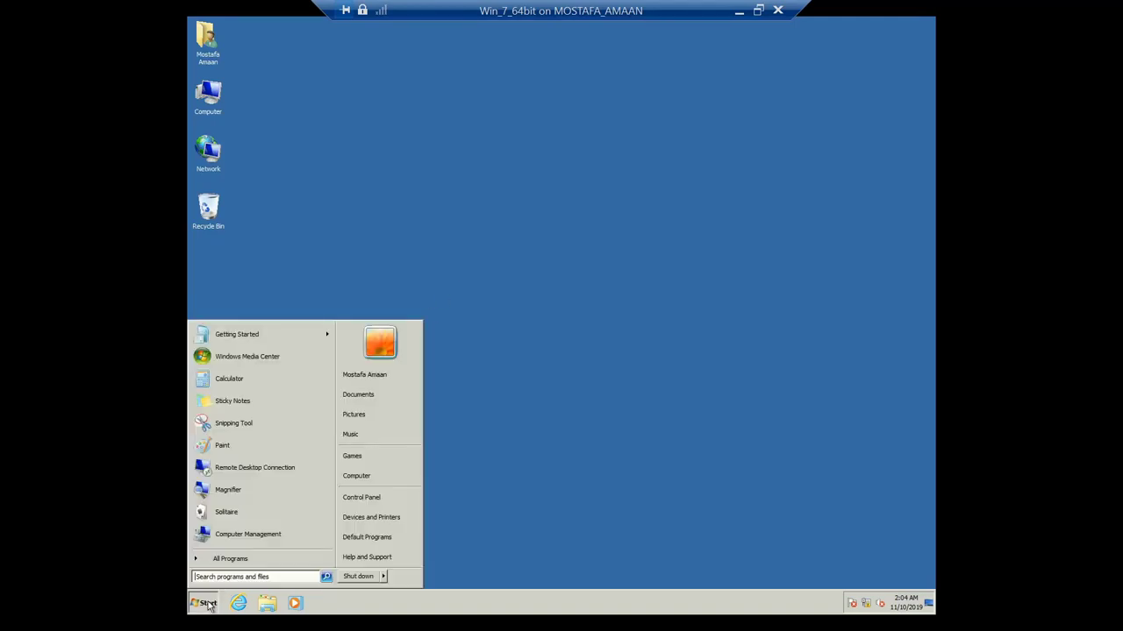
mouse_move(383, 584)
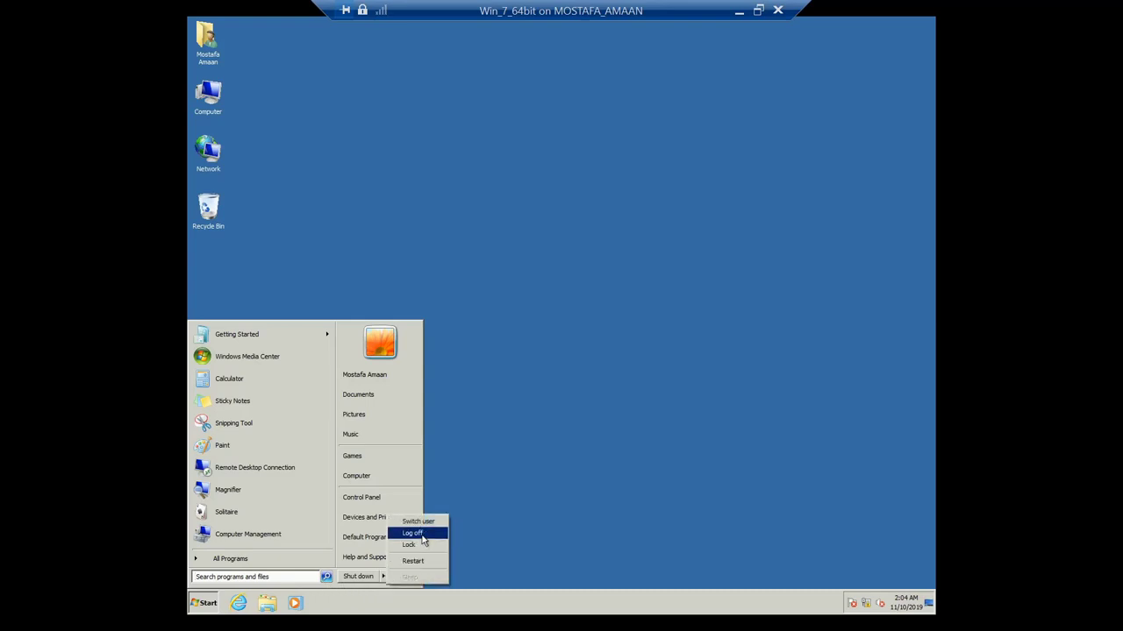
left_click(413, 534)
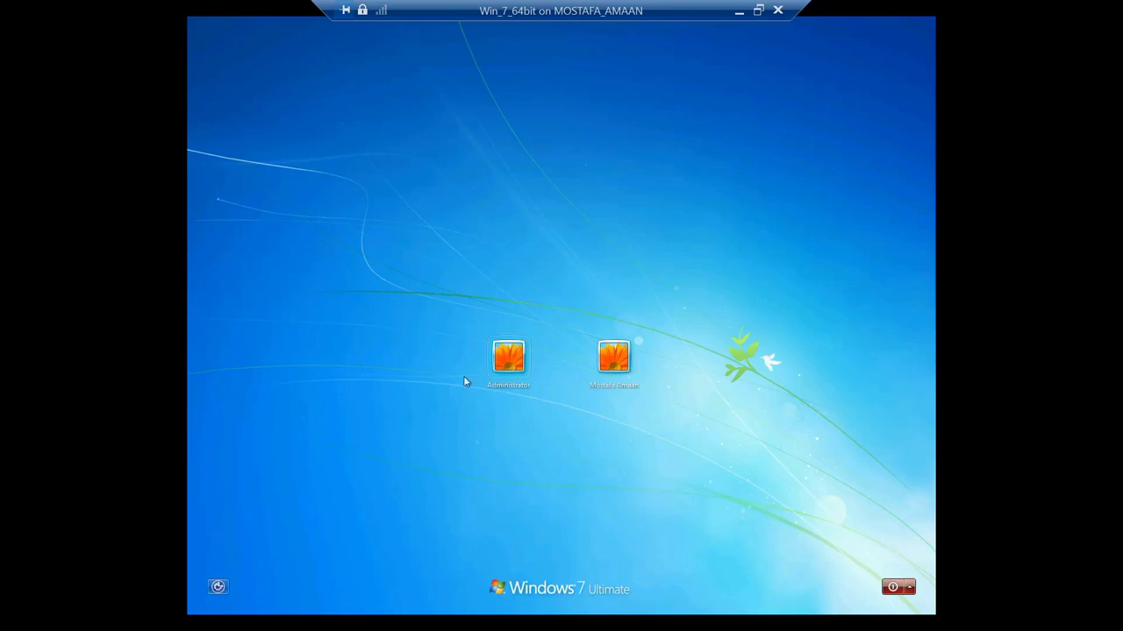
left_click(508, 357)
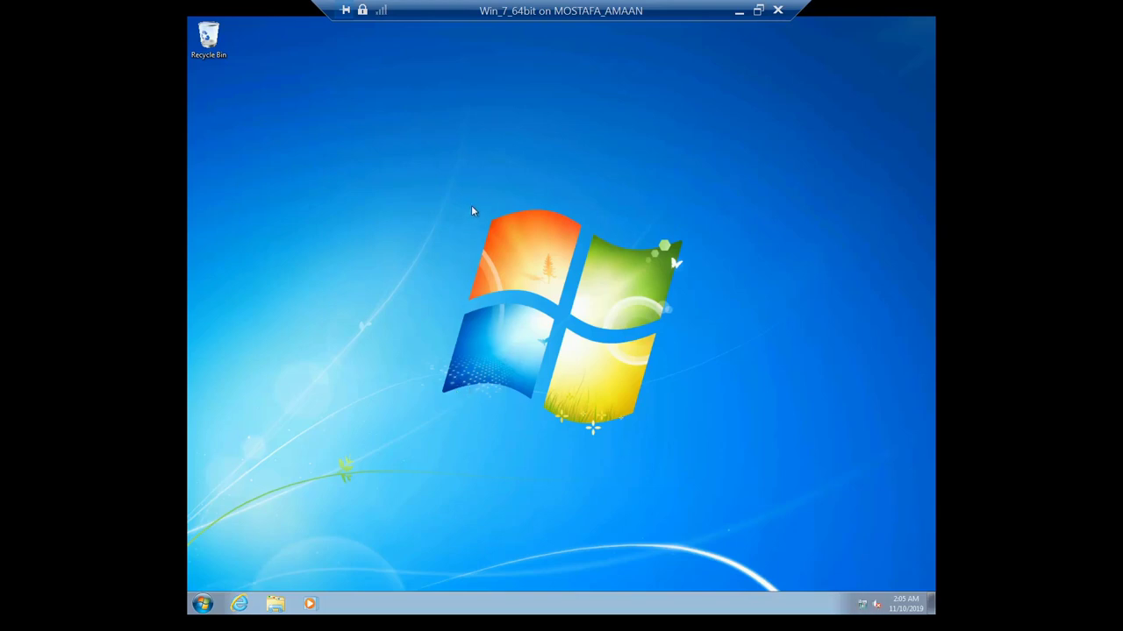
right_click(472, 177)
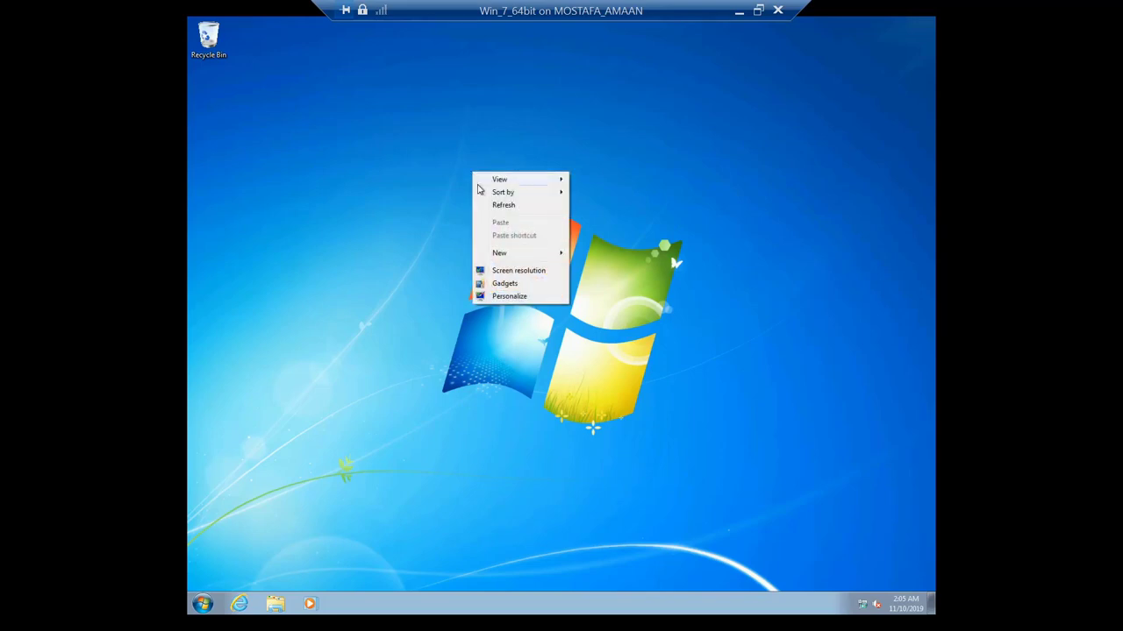
left_click(509, 297)
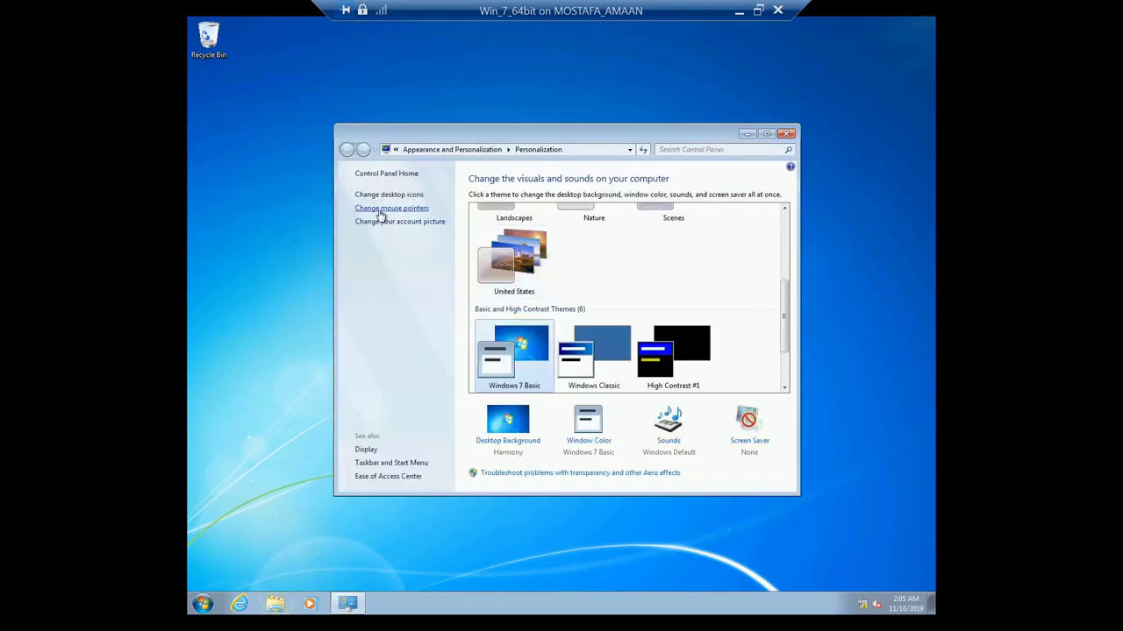
left_click(384, 195)
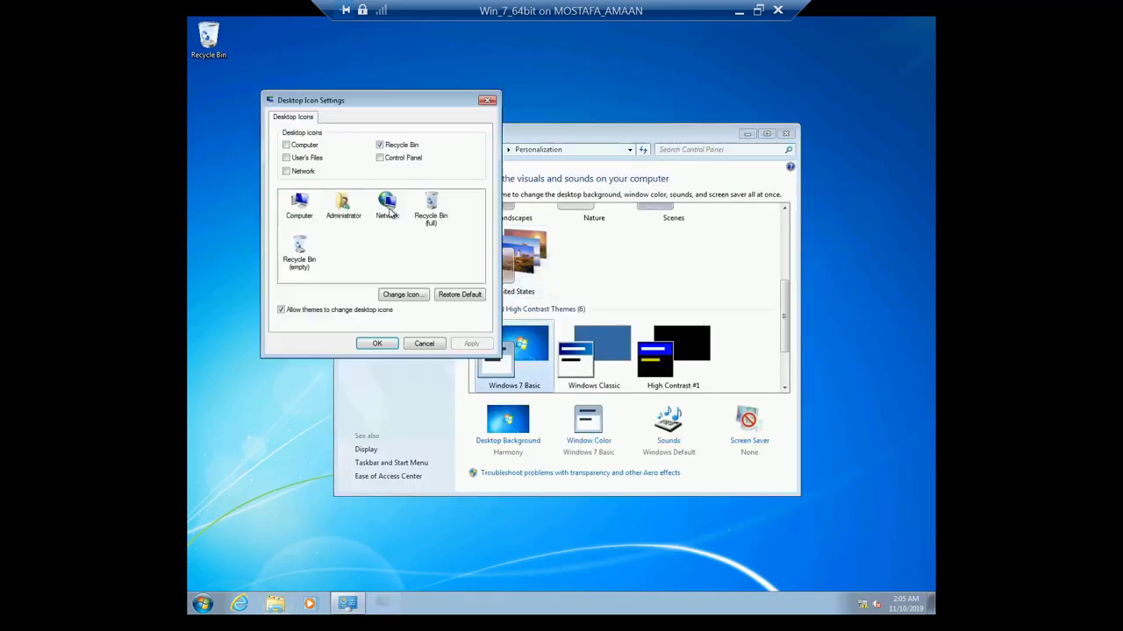
left_click(302, 146)
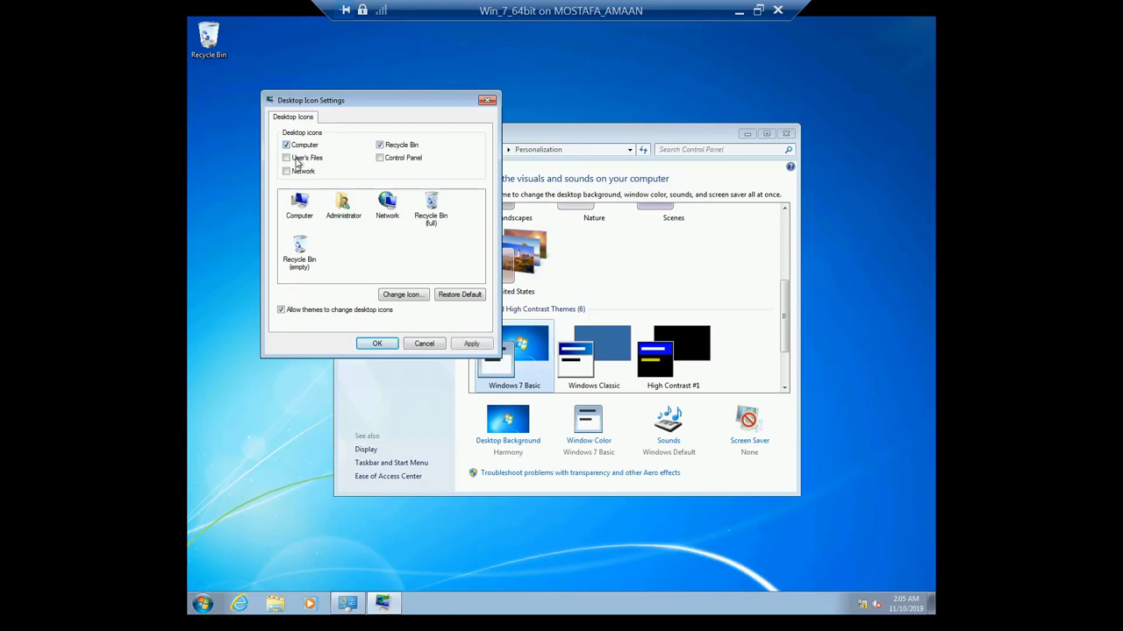
left_click(303, 158)
left_click(294, 173)
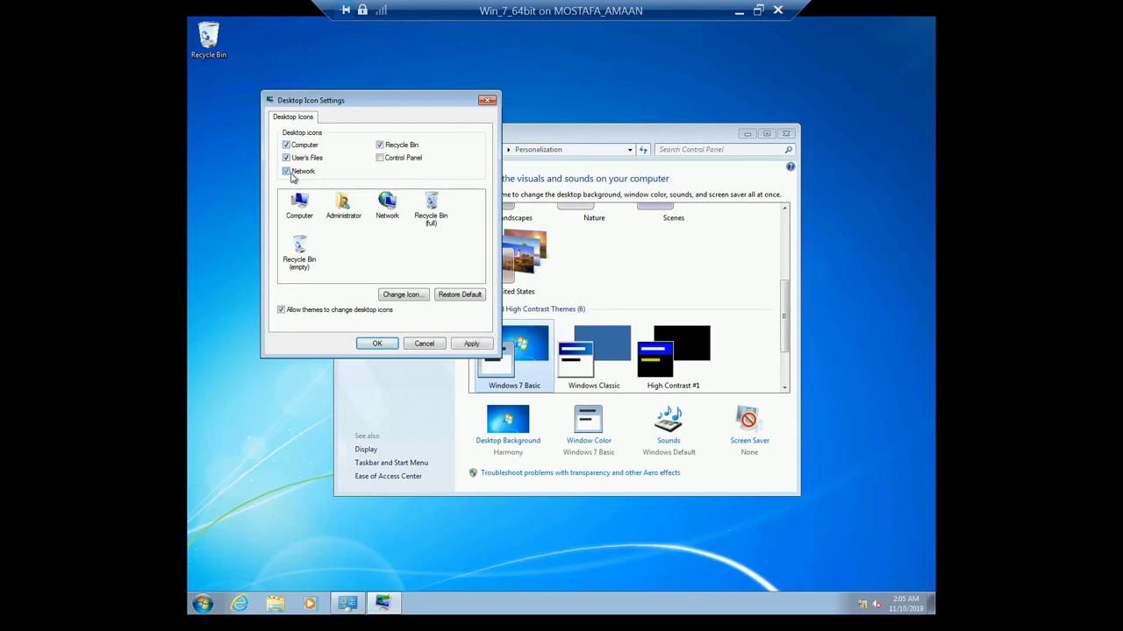
left_click(377, 343)
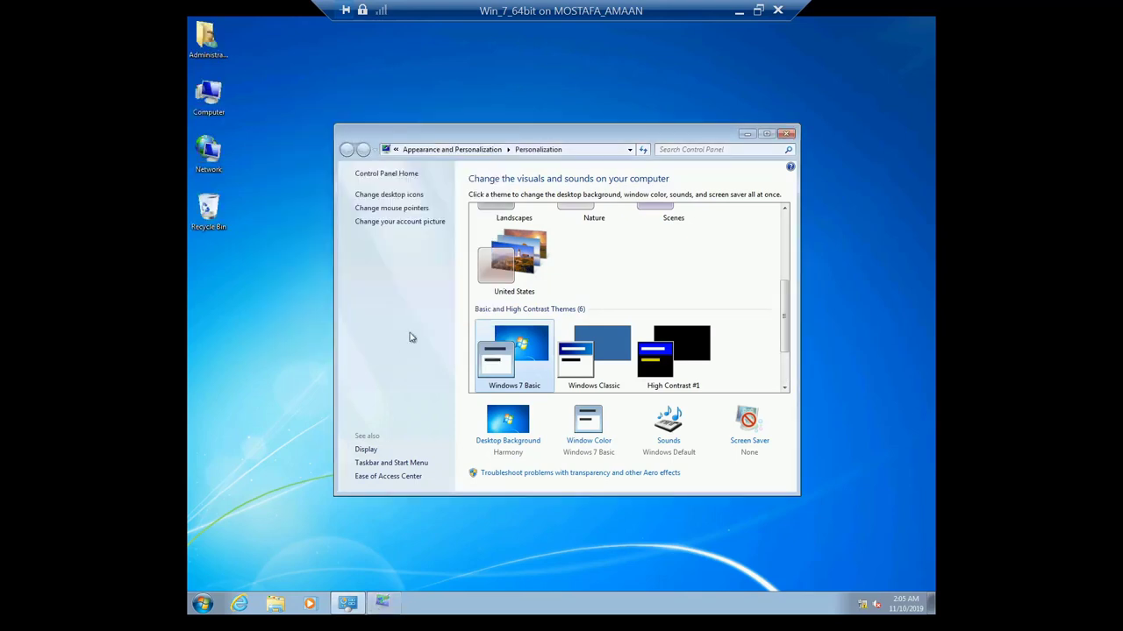
left_click(786, 134)
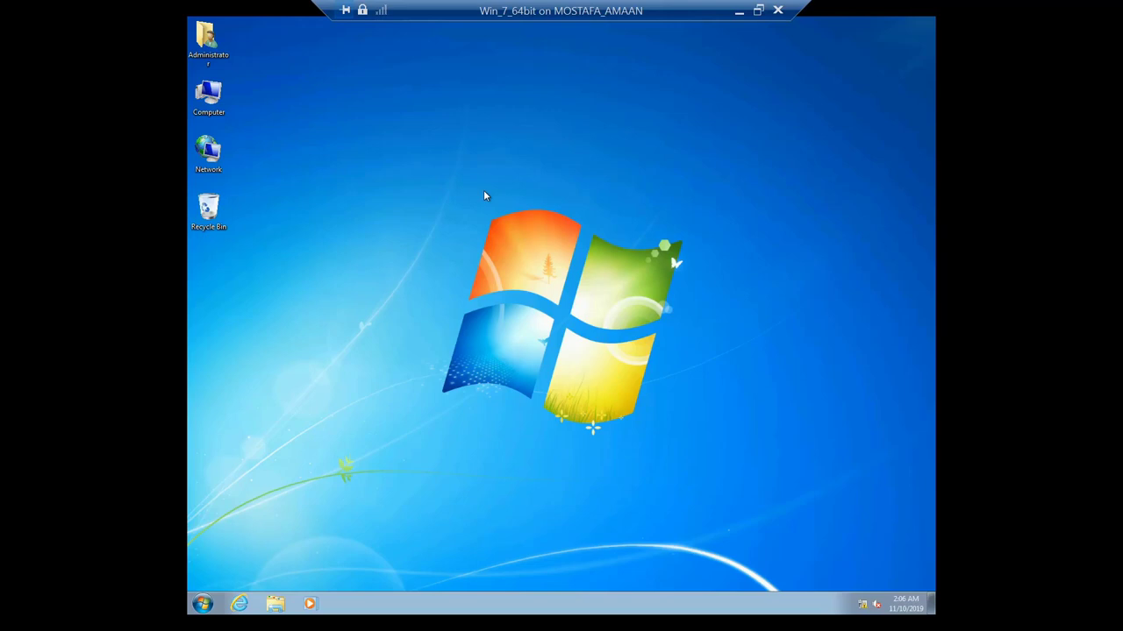
Step: Switch Control Panel to large icons, maximize it, and launch Computer Management from Administrative Tools
left_click(202, 605)
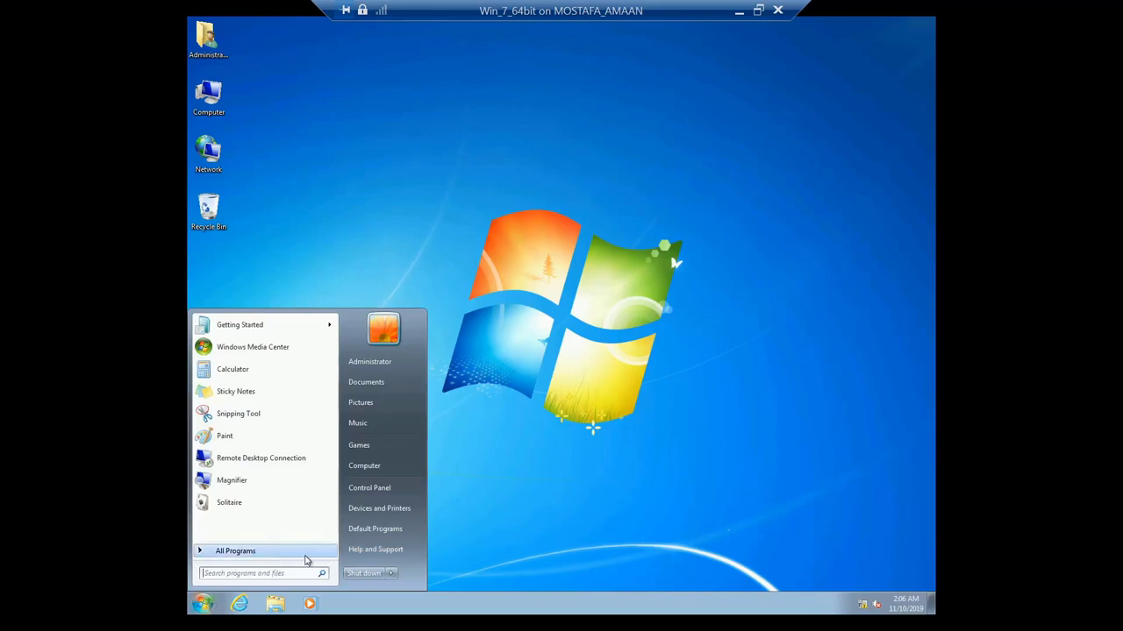
left_click(368, 488)
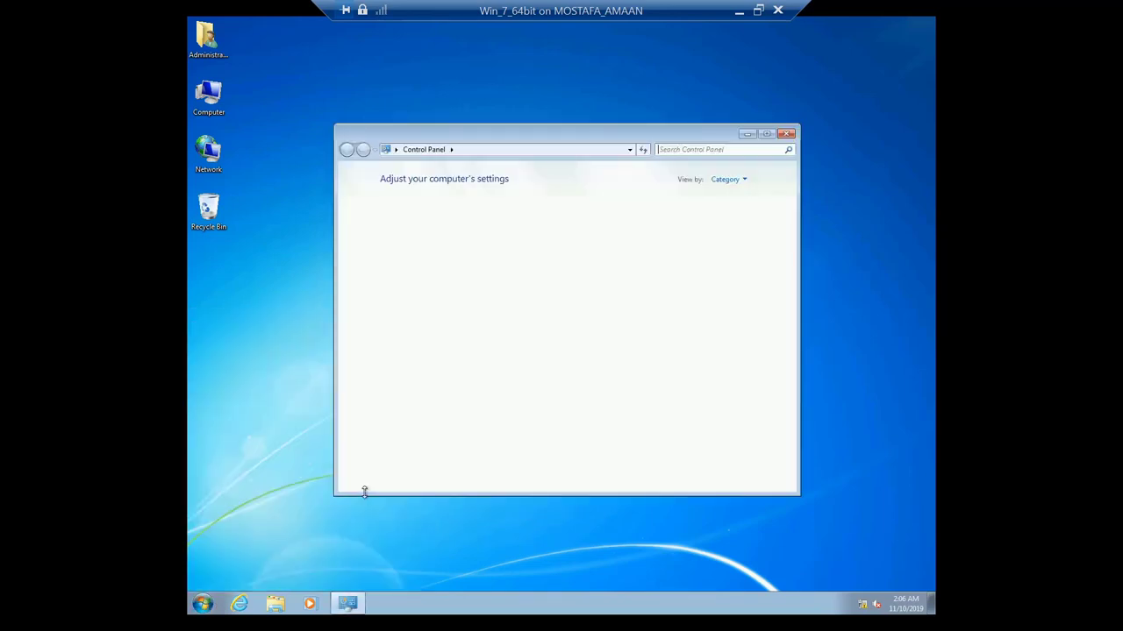
left_click(747, 183)
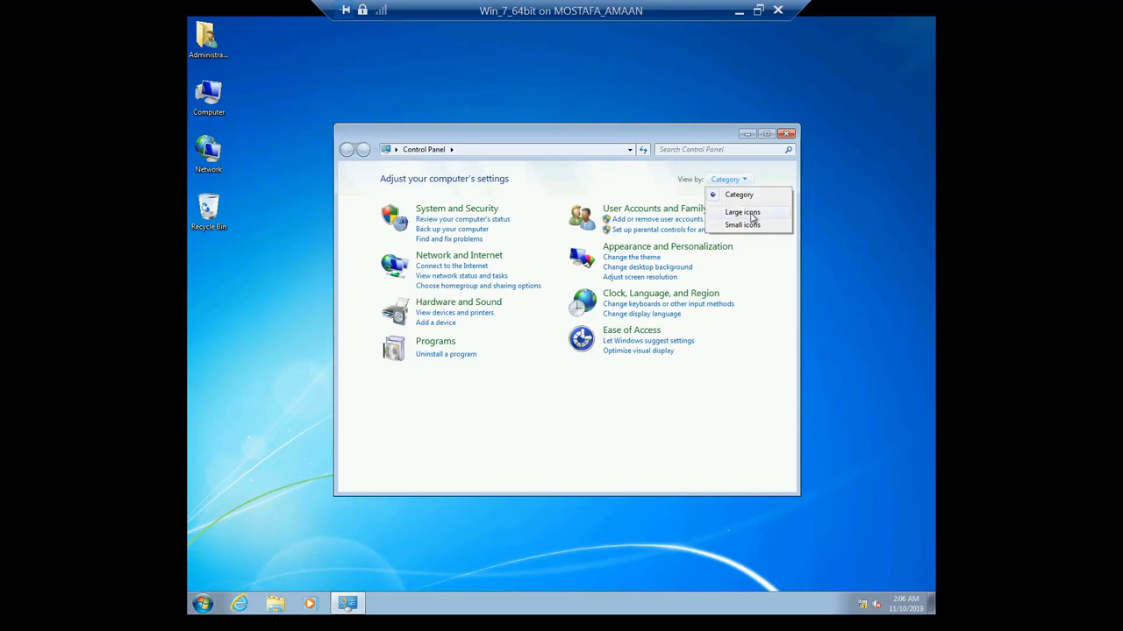
left_click(751, 217)
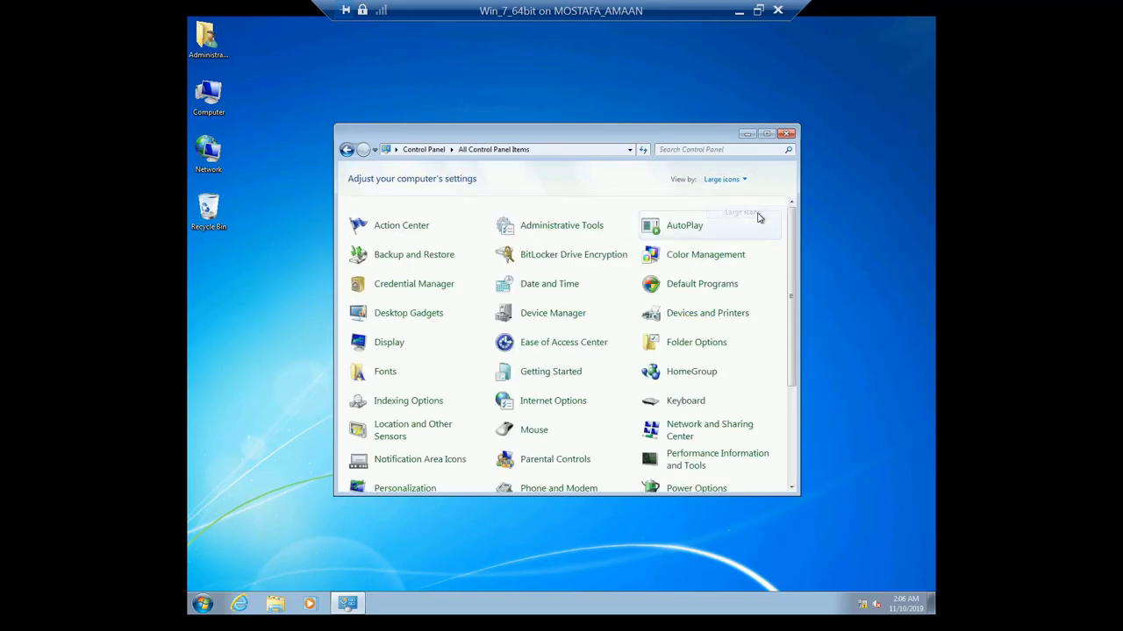
left_click(766, 133)
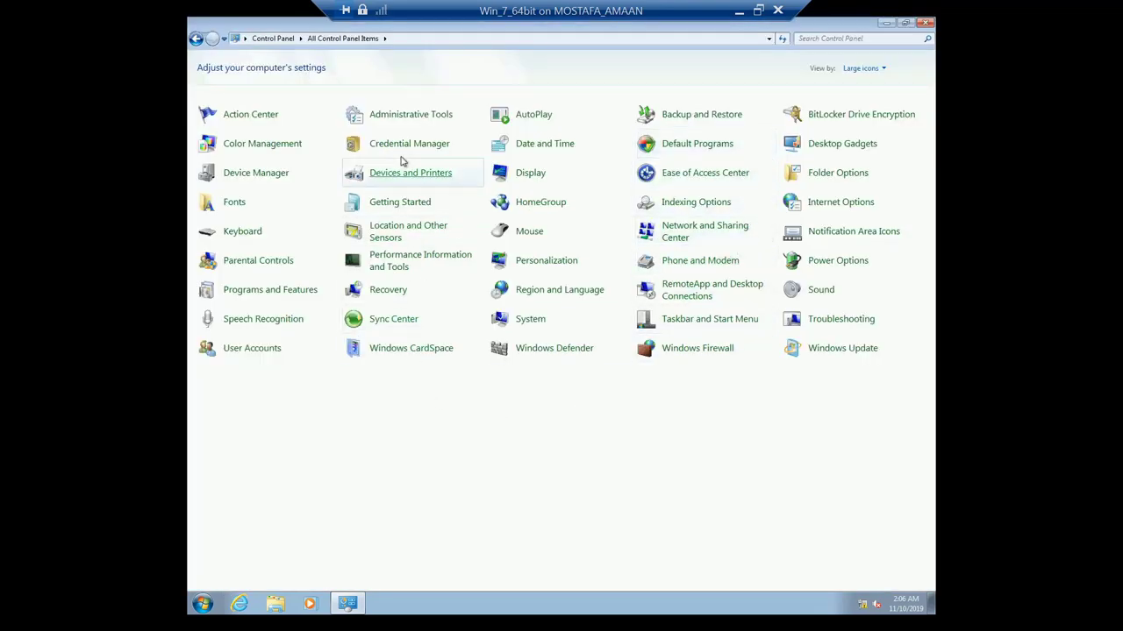
left_click(405, 115)
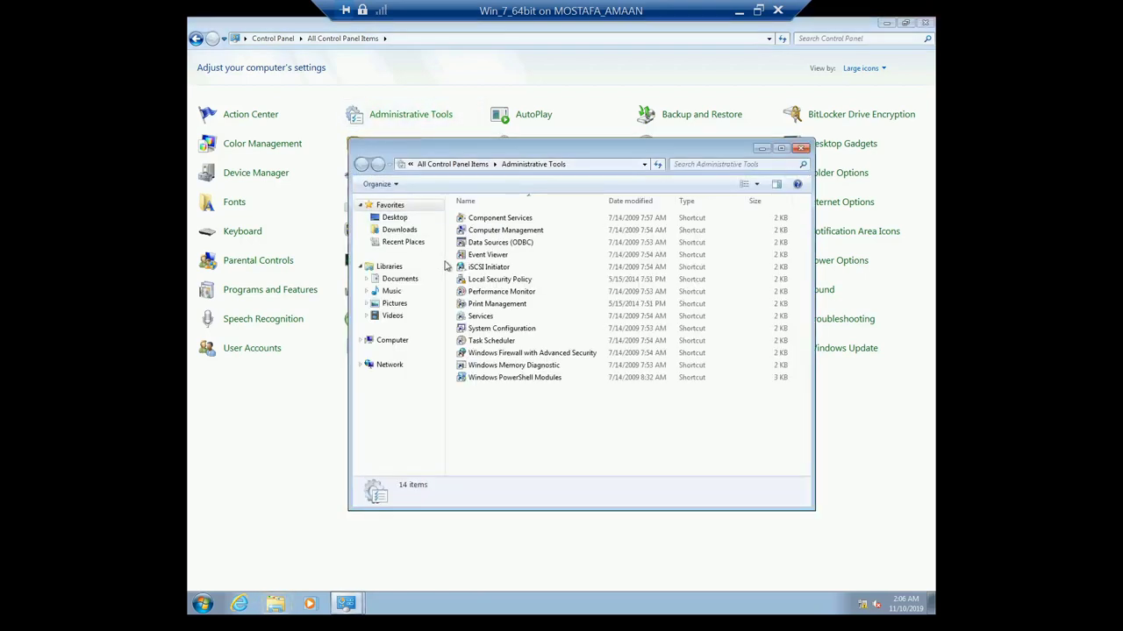
double_click(507, 232)
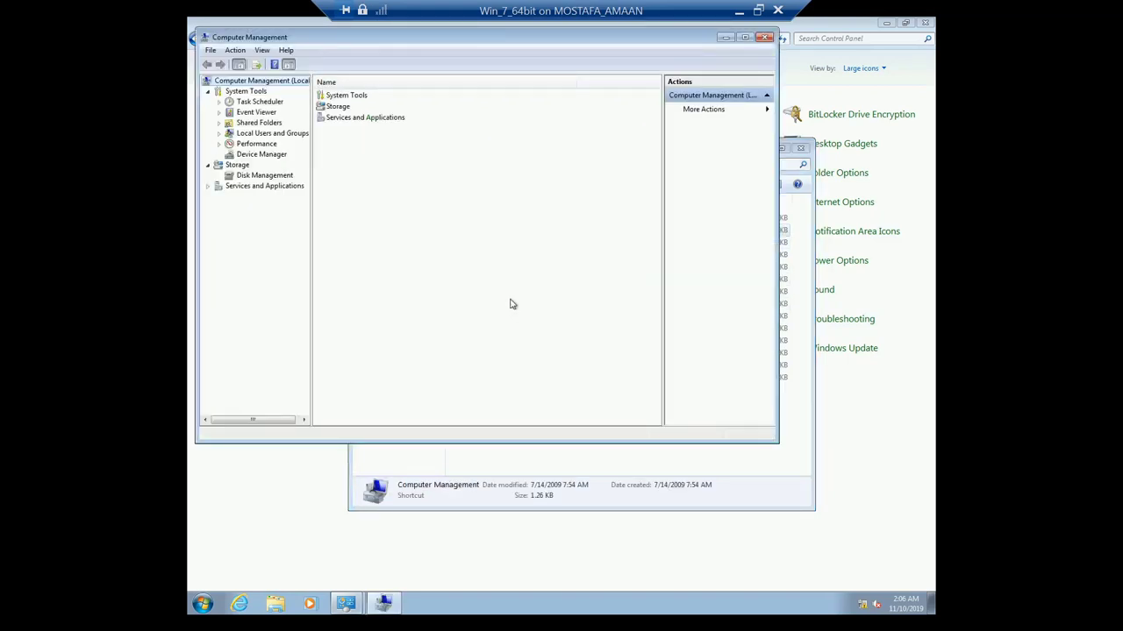
Step: Expand Local Users and Groups, select Users, and choose New User from the list's context menu
left_click(220, 134)
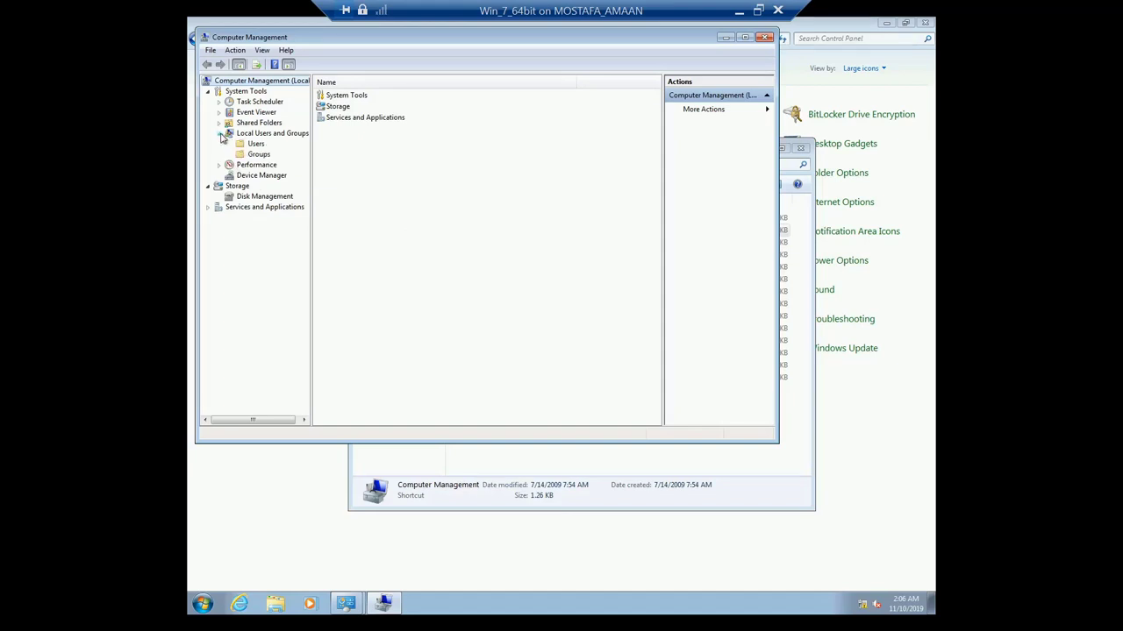
left_click(255, 144)
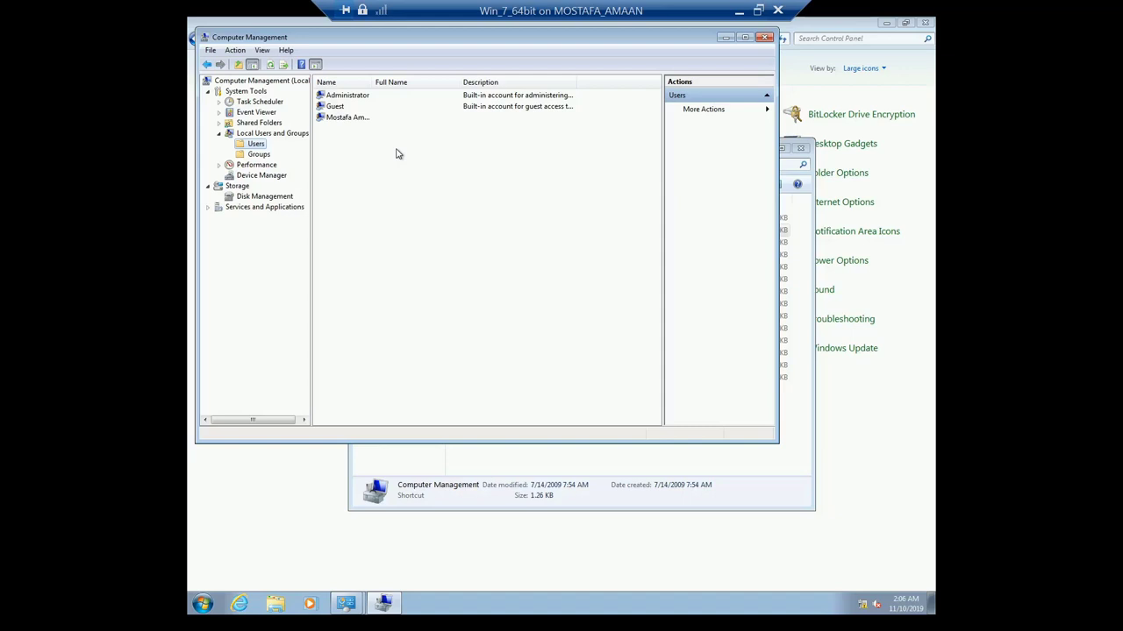
right_click(395, 153)
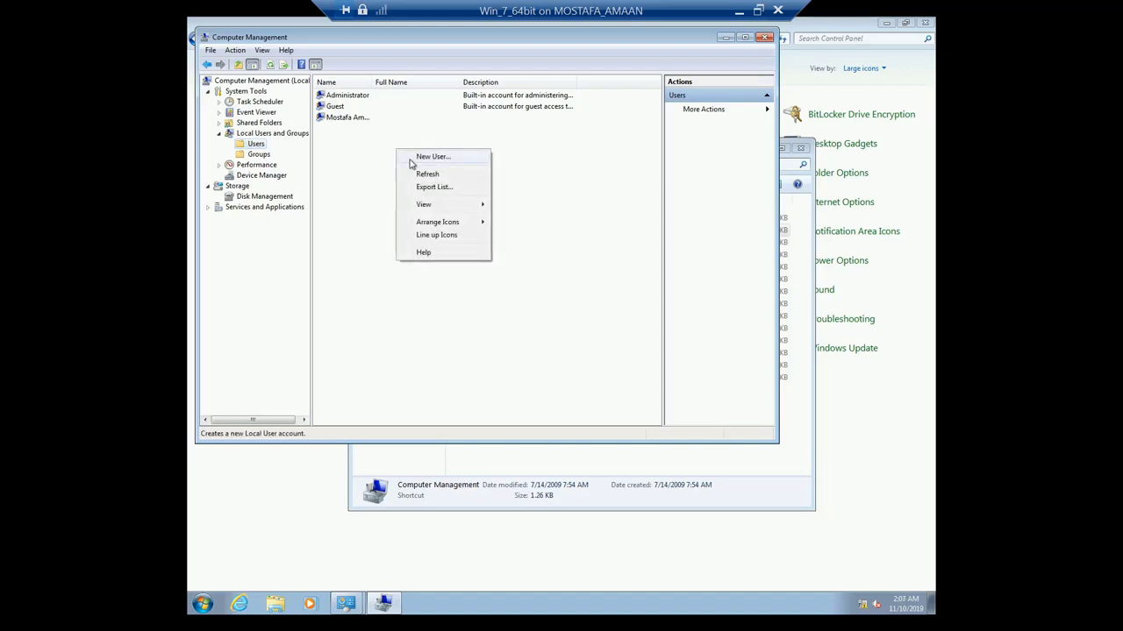
left_click(424, 158)
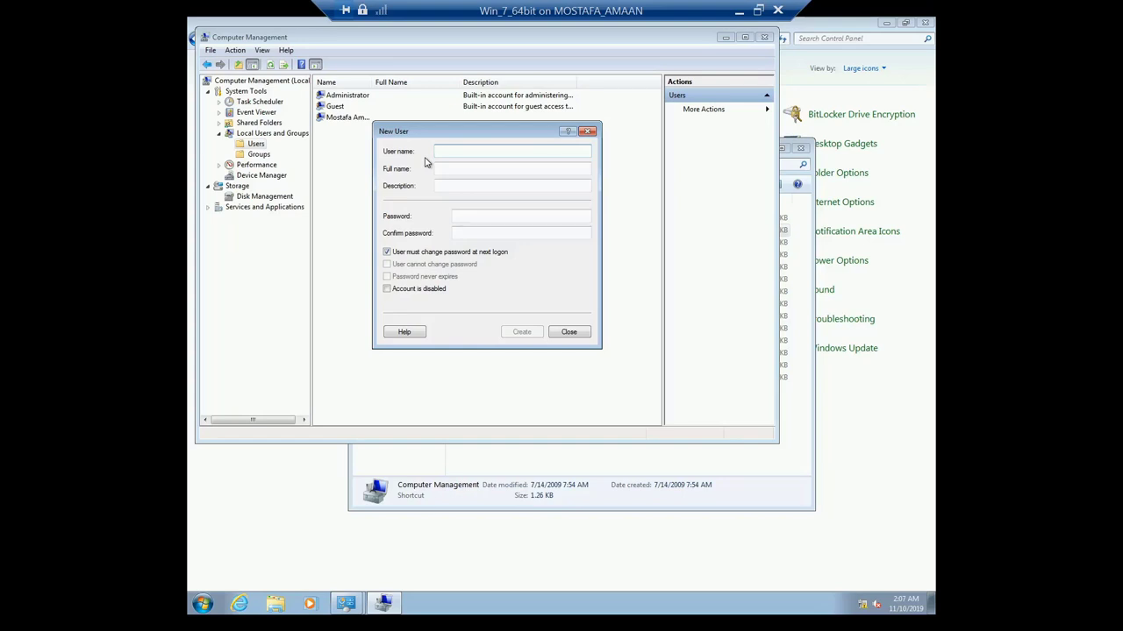
Step: Create account 'User' with a password: no change at next logon, cannot change password, never expires
type("User")
left_click(481, 215)
type("12")
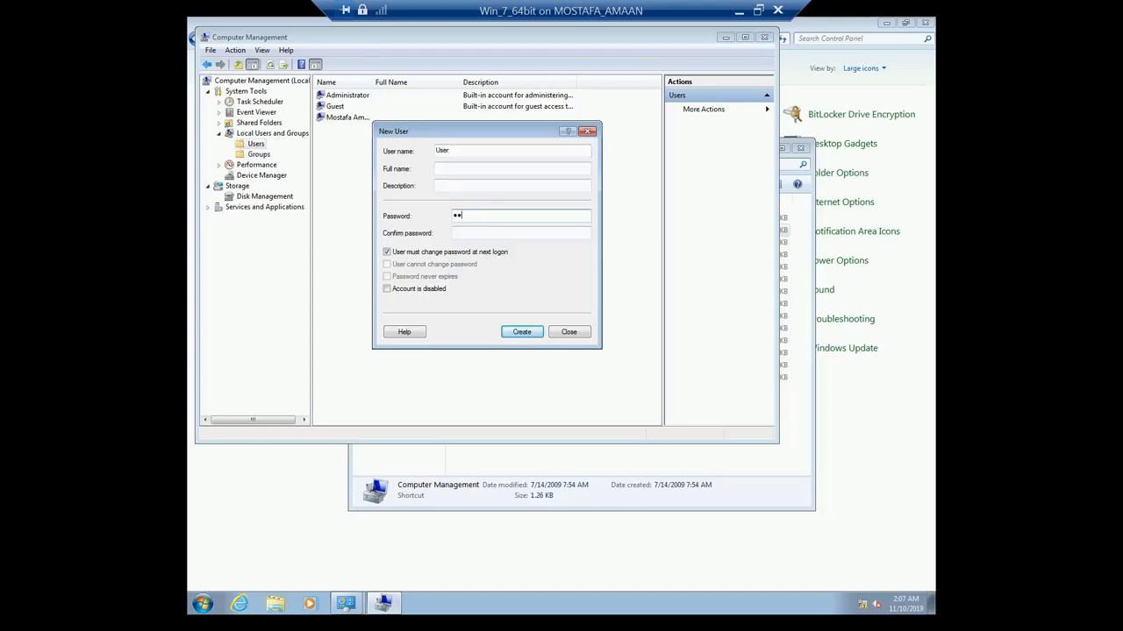
type("3123")
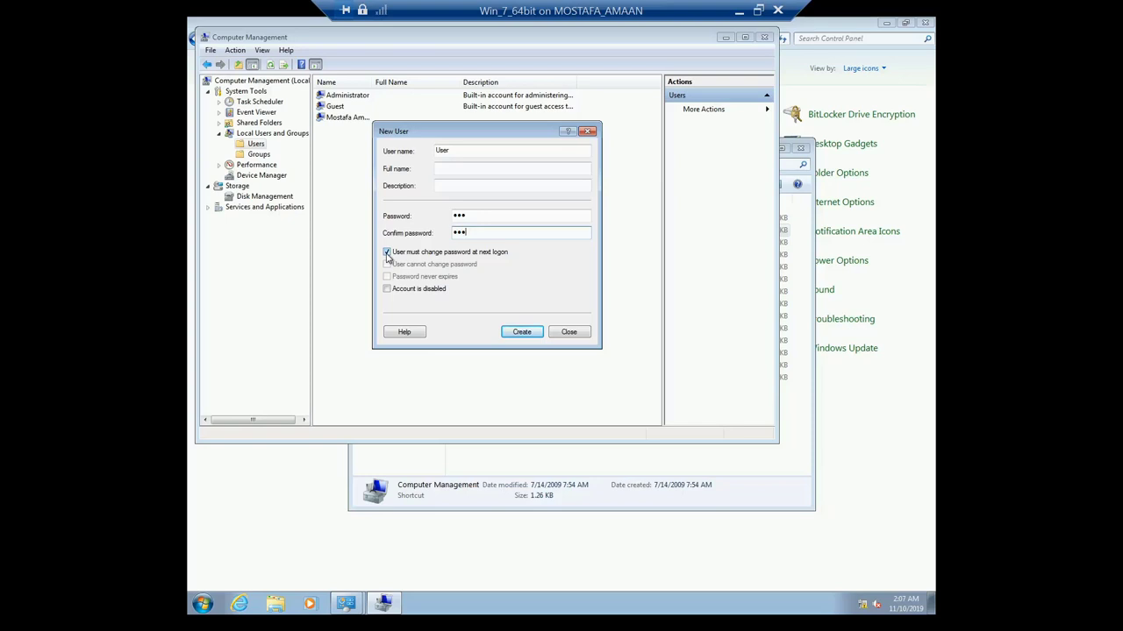
left_click(387, 253)
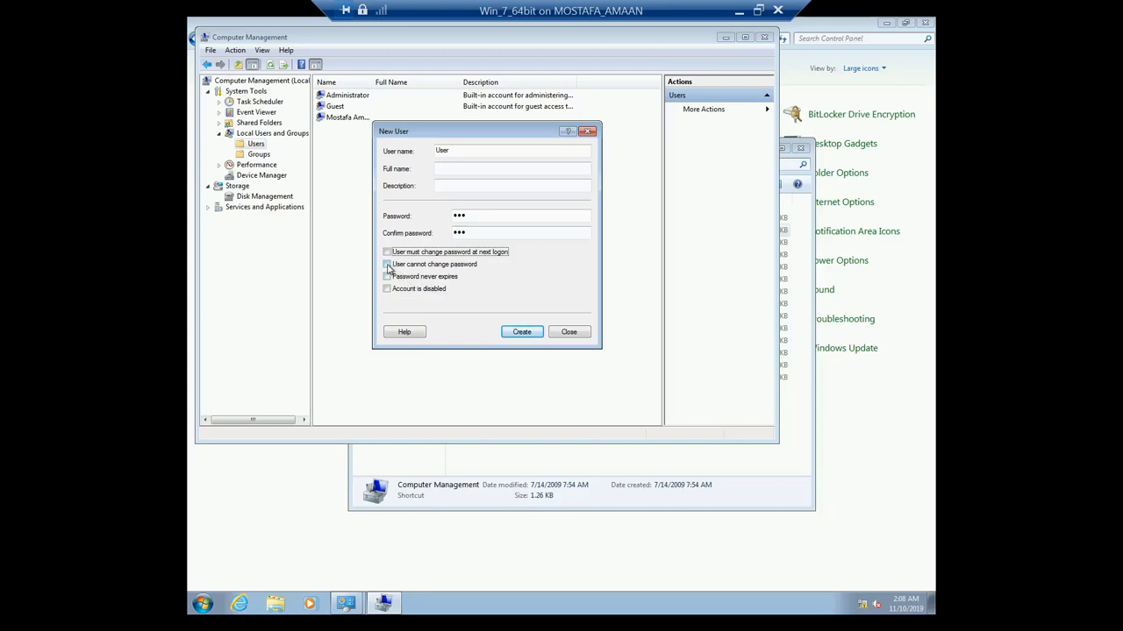
left_click(386, 265)
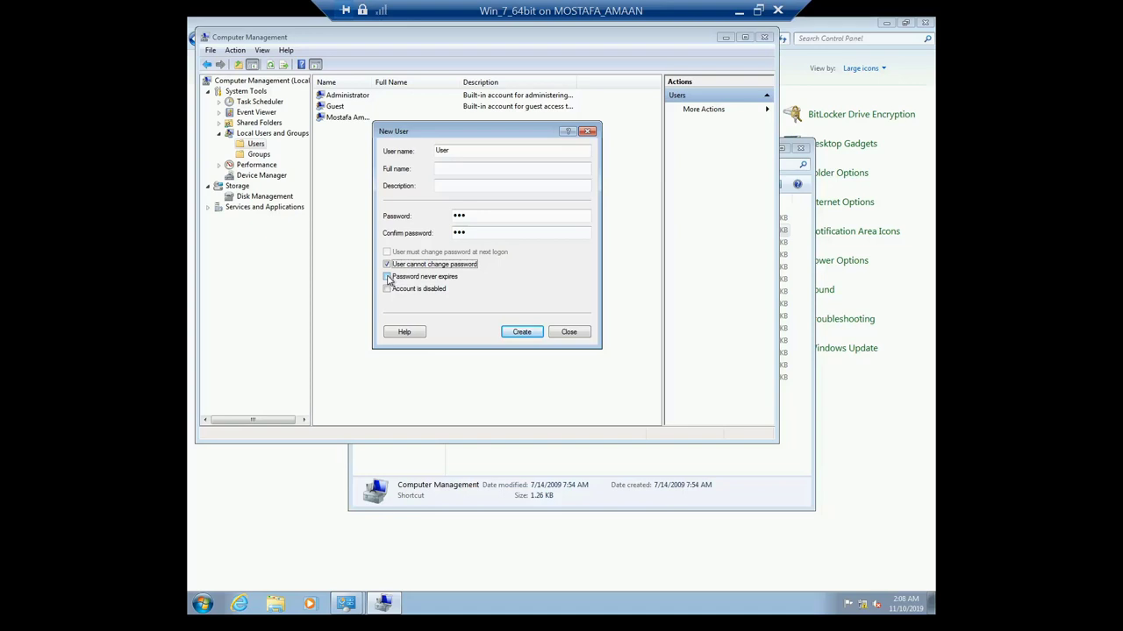
left_click(388, 277)
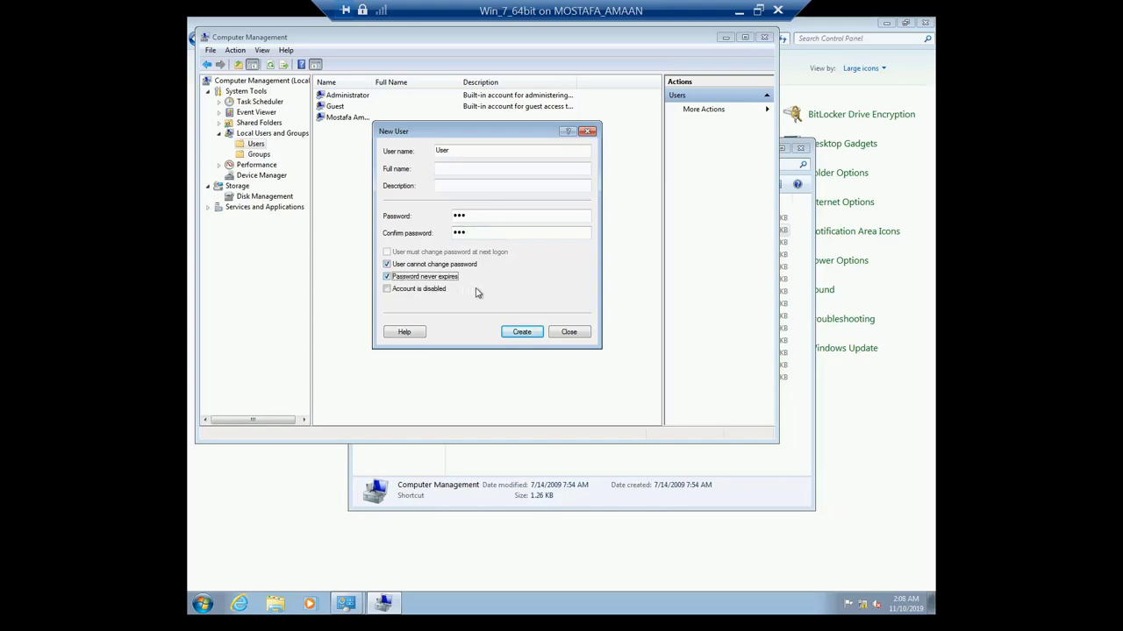
left_click(520, 333)
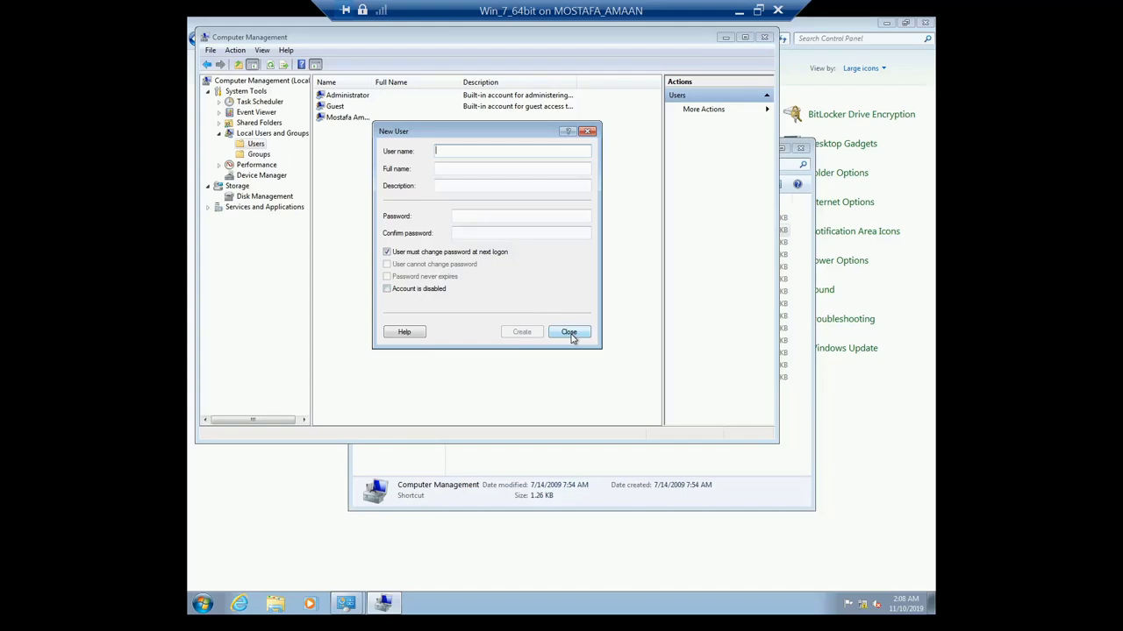
Step: Close the New User form, select the User account, then close Computer Management, Administrative Tools and Control Panel
left_click(569, 332)
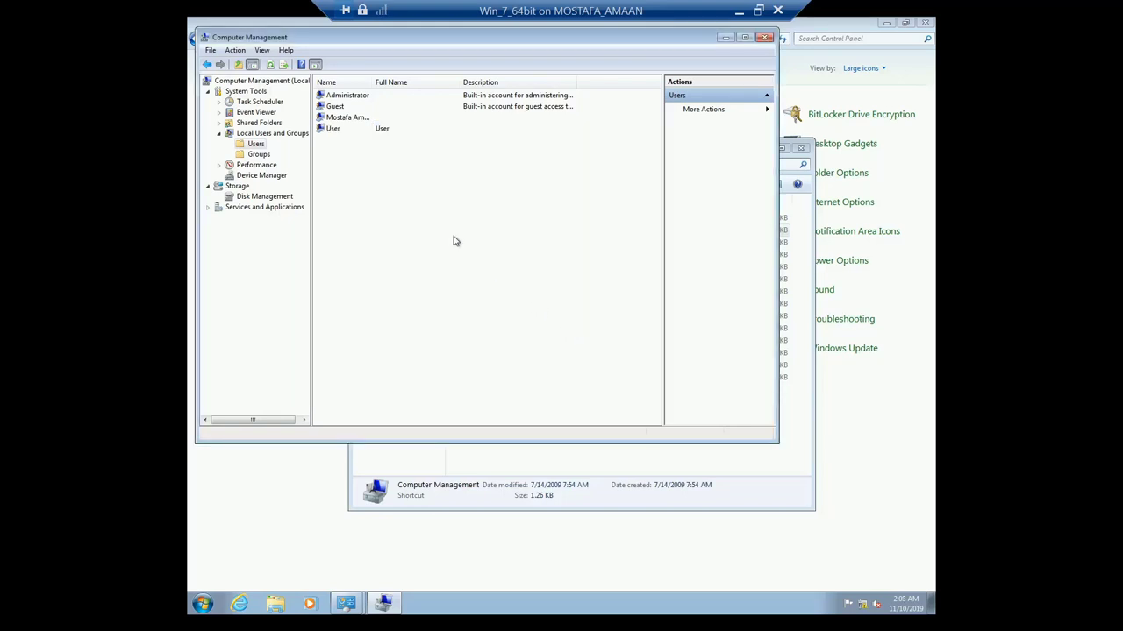
left_click(322, 129)
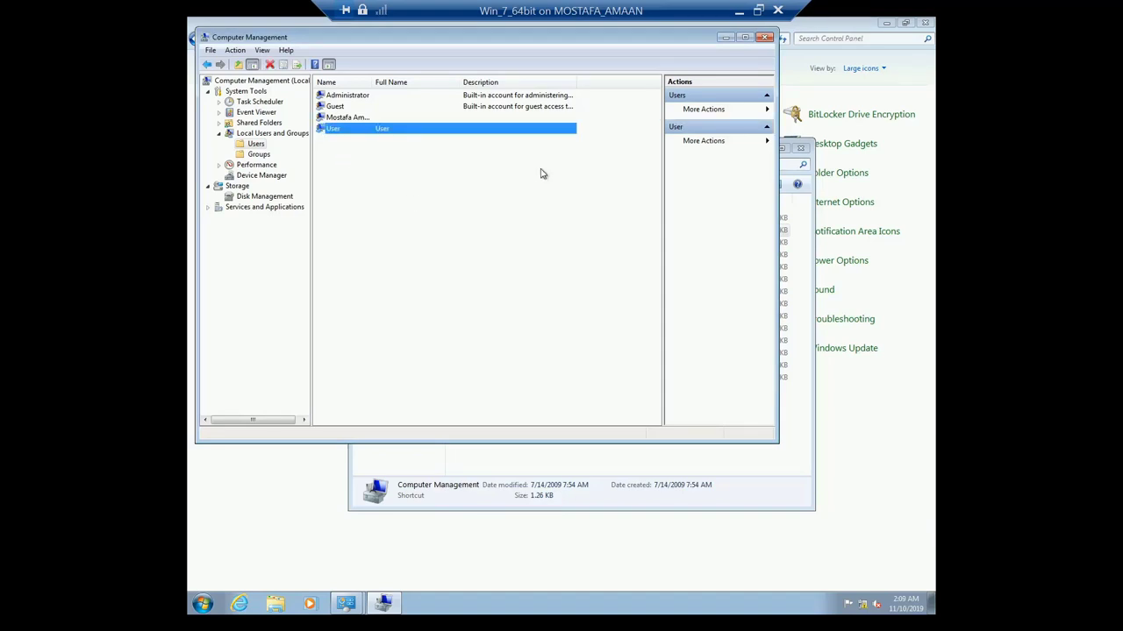
left_click(765, 37)
left_click(801, 148)
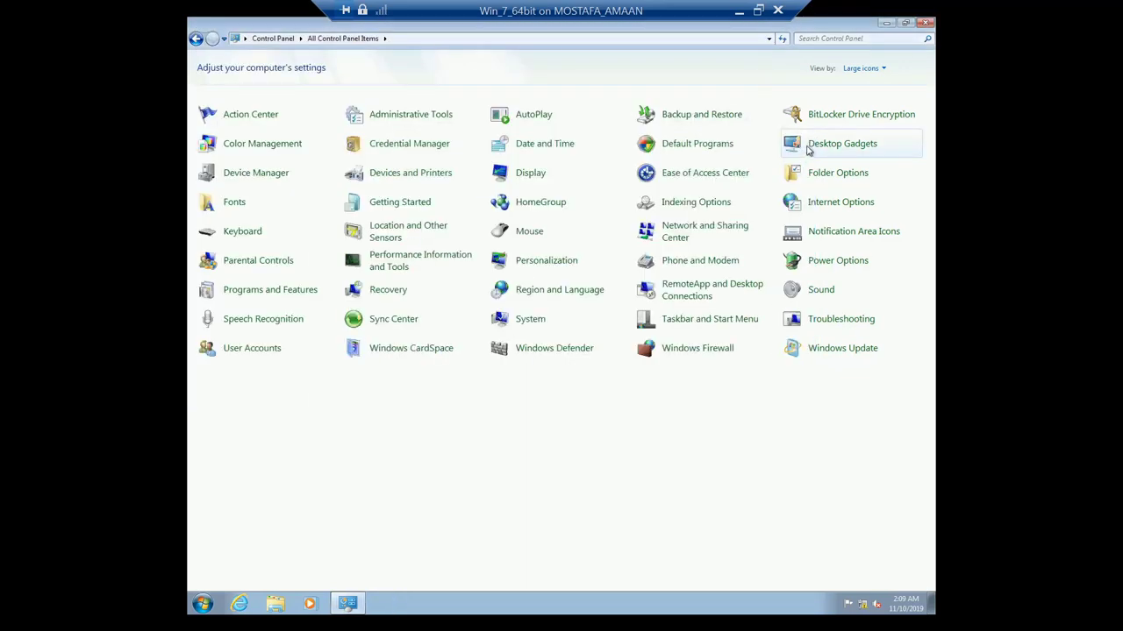
left_click(923, 24)
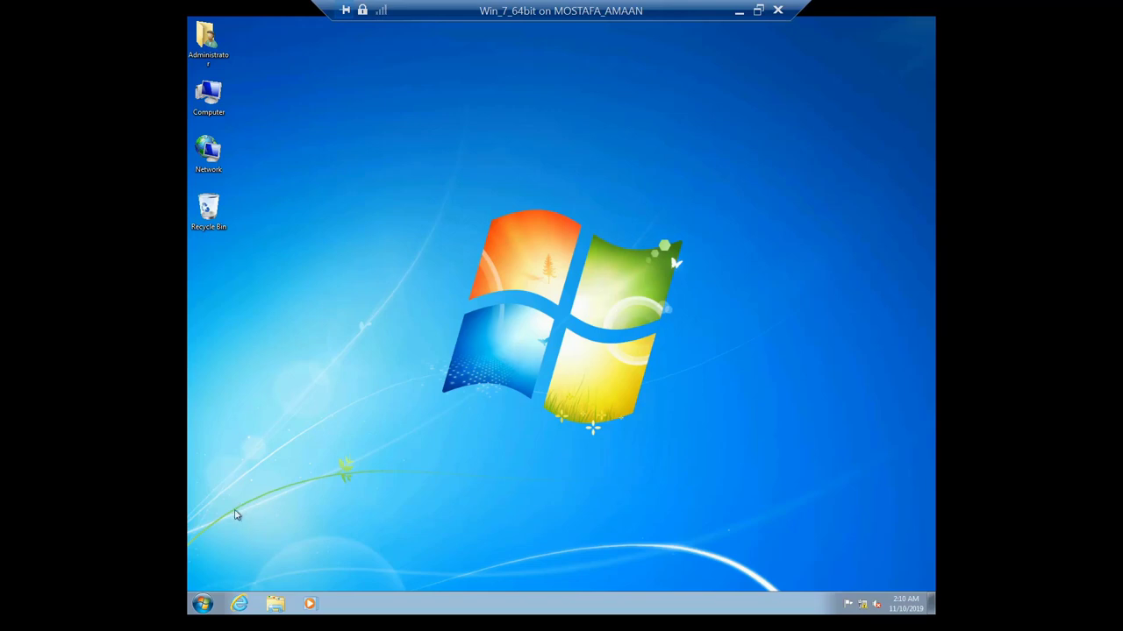
Step: Relaunch Computer Management from Administrative Tools and open Disk Management to view Disk 0's partitions
left_click(202, 605)
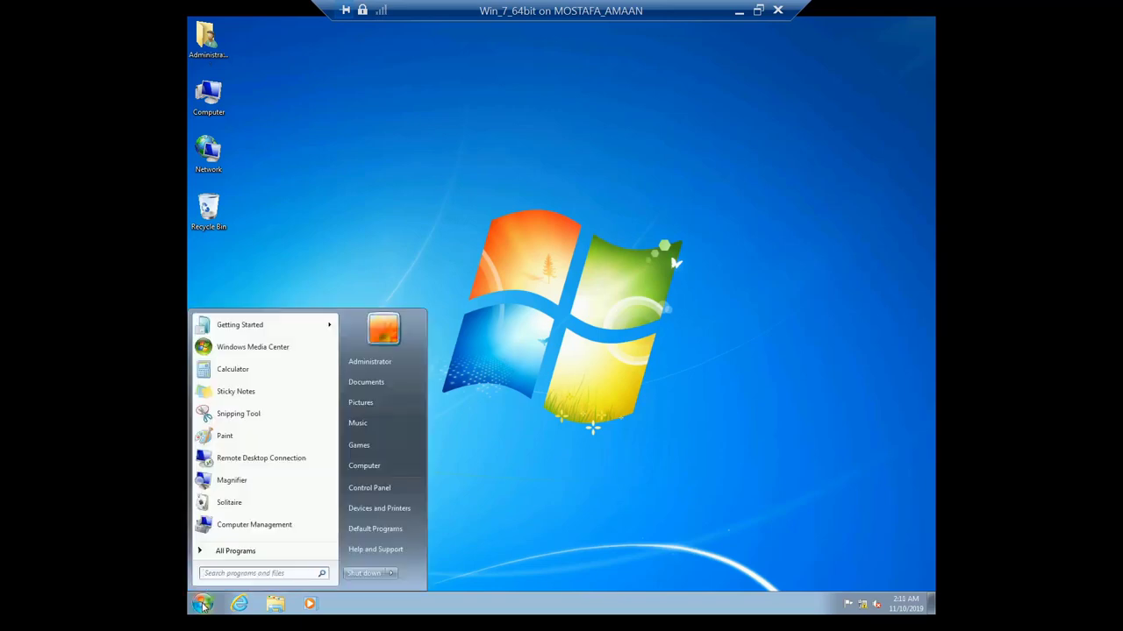
left_click(360, 494)
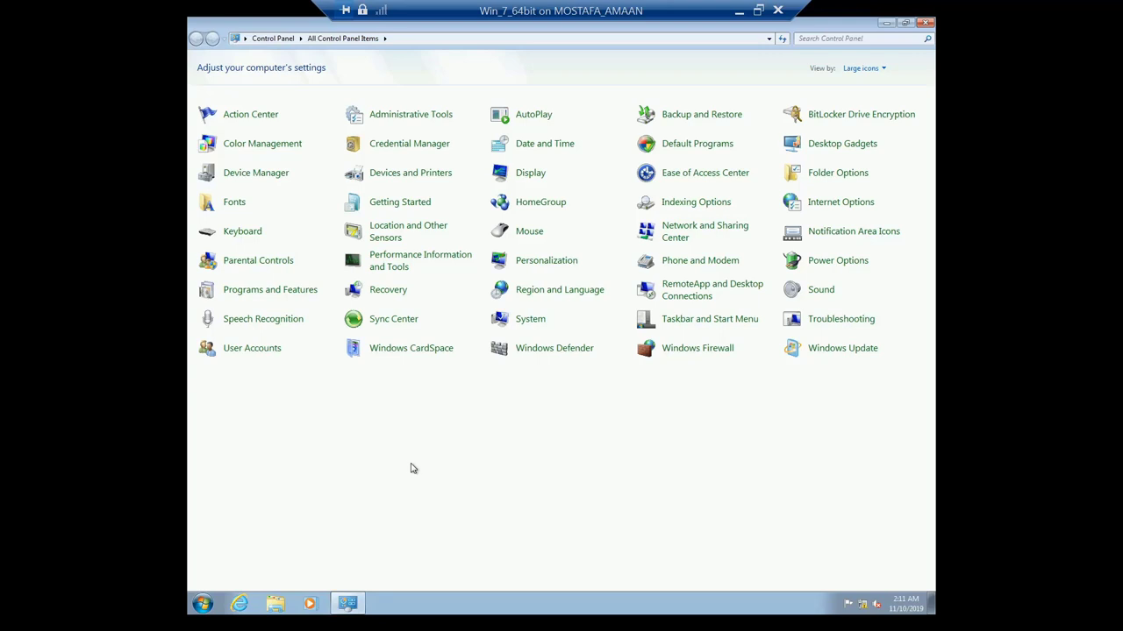
left_click(406, 123)
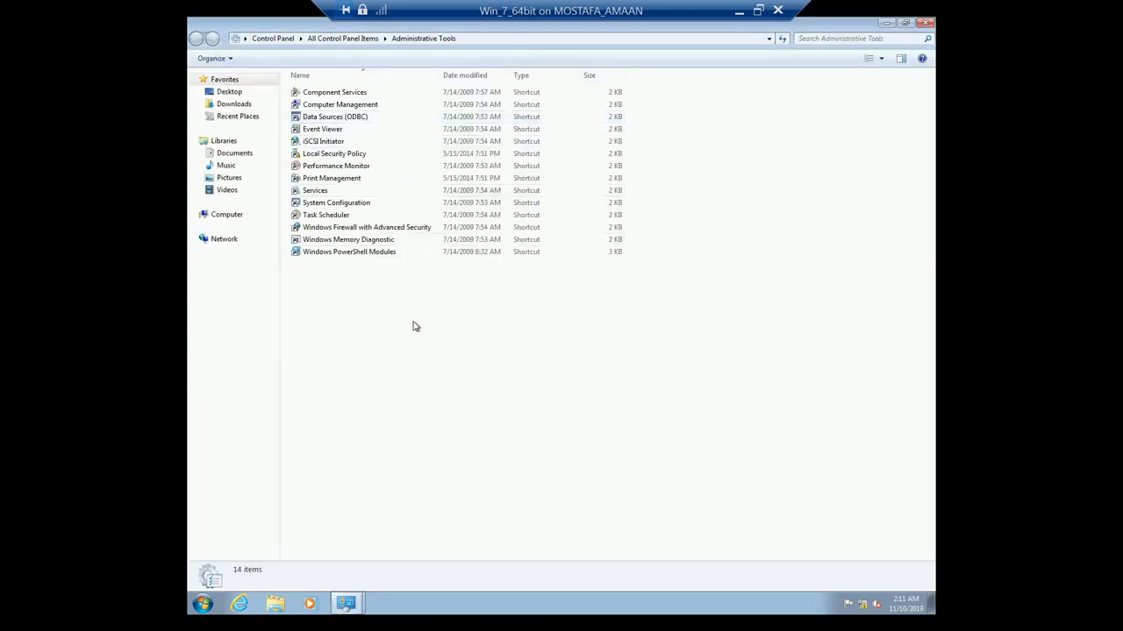
double_click(337, 105)
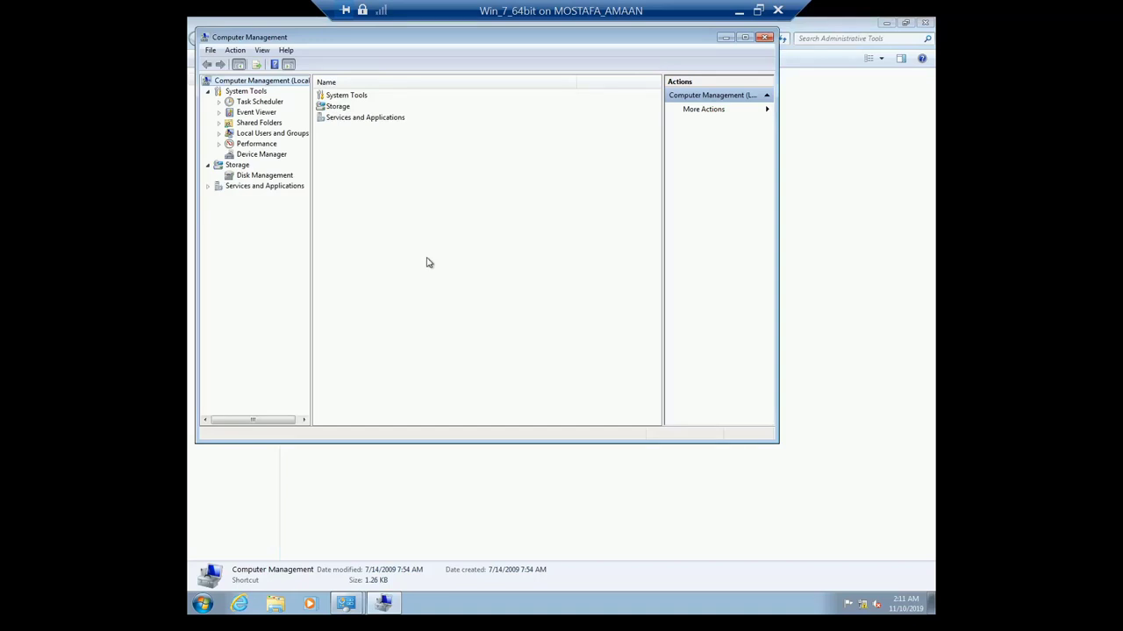
left_click(261, 175)
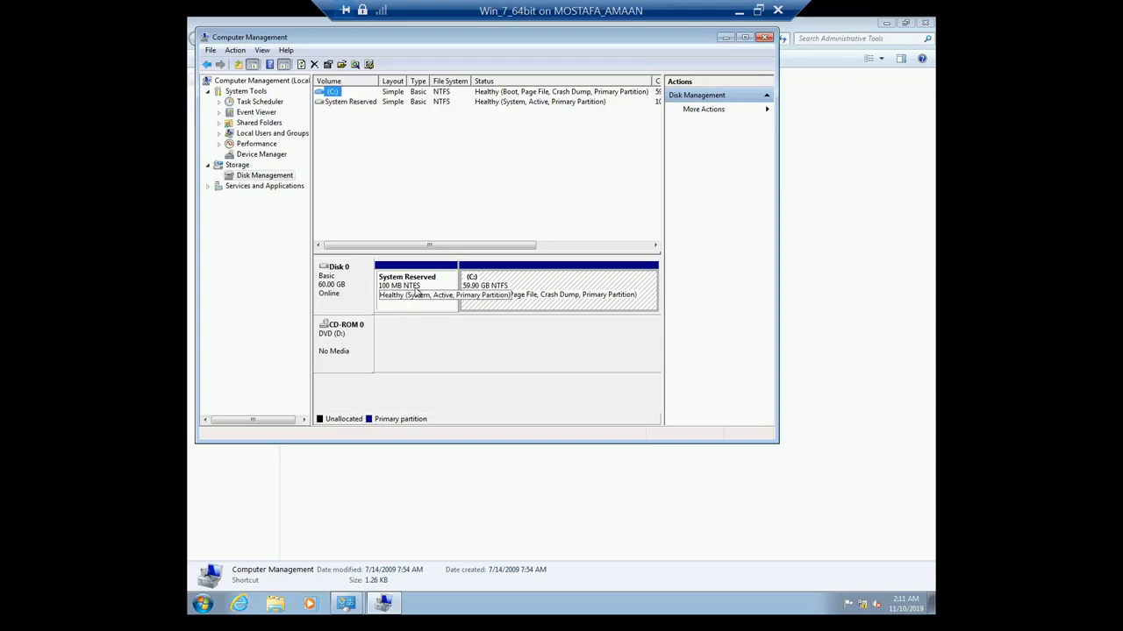
left_click(544, 289)
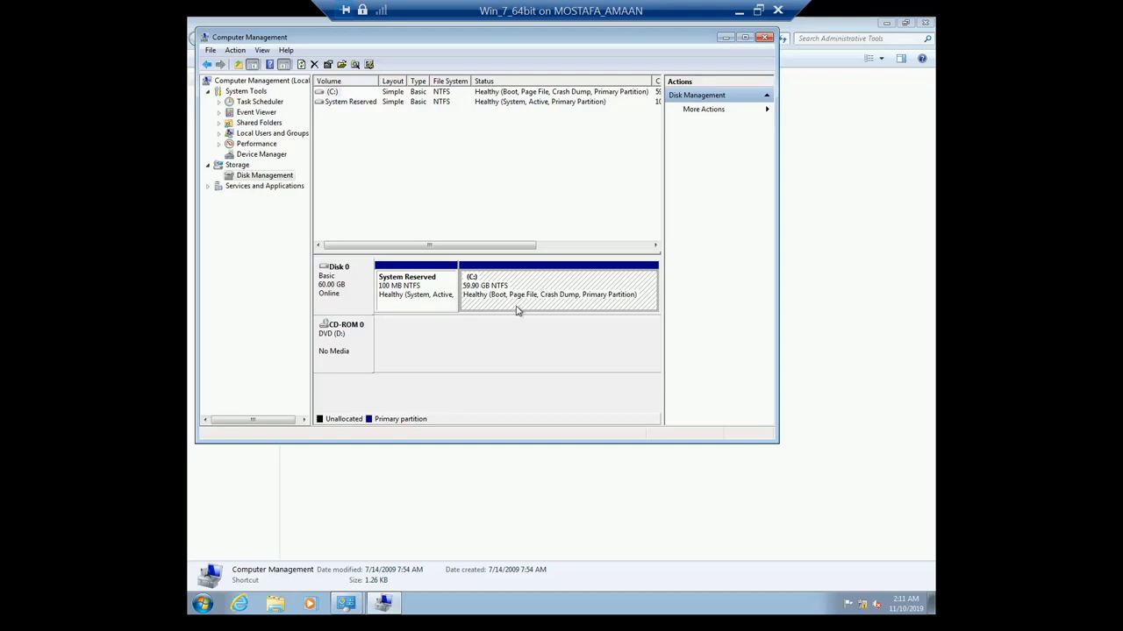
left_click(201, 604)
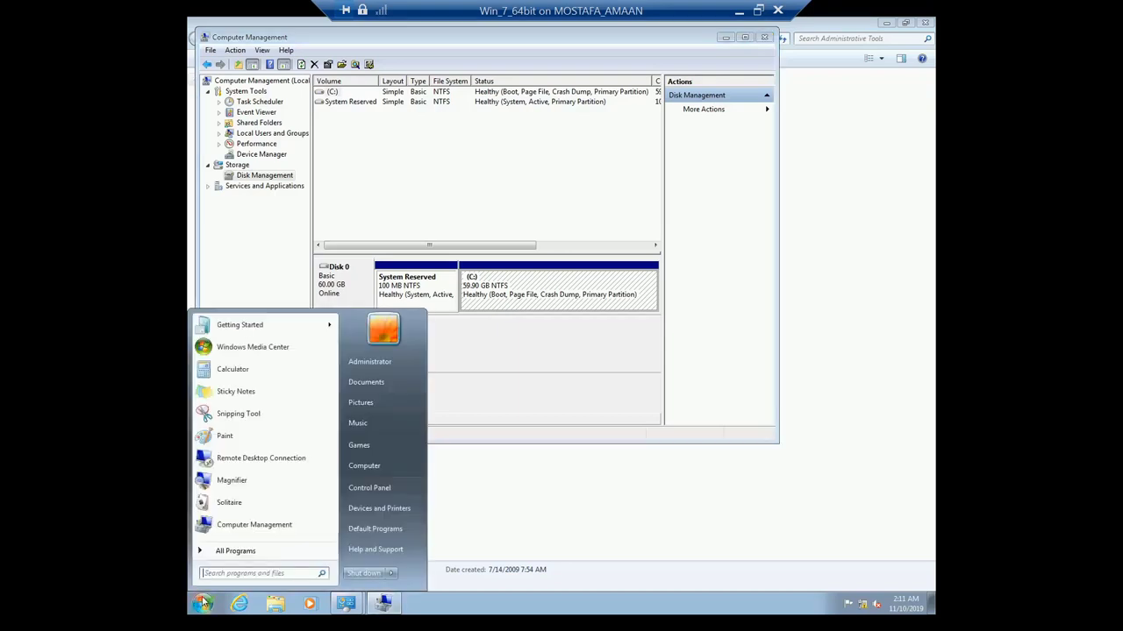
left_click(362, 466)
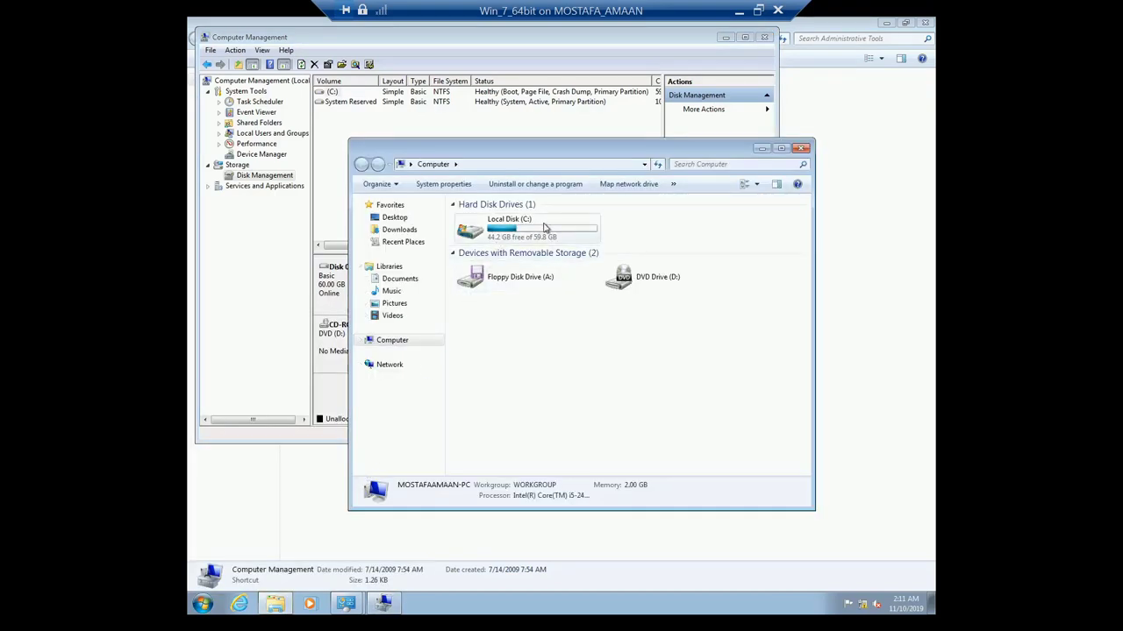
mouse_move(541, 229)
left_click(761, 149)
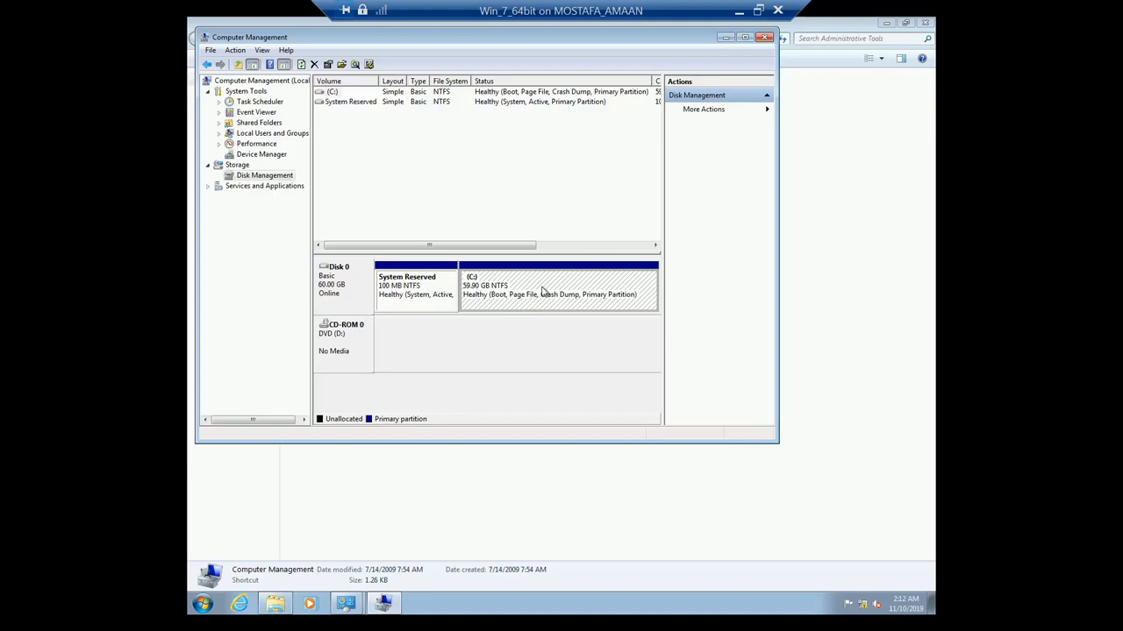
Step: Shrink drive C by 5000 MB, freeing 4.88 GB of unallocated space on Disk 0
right_click(541, 292)
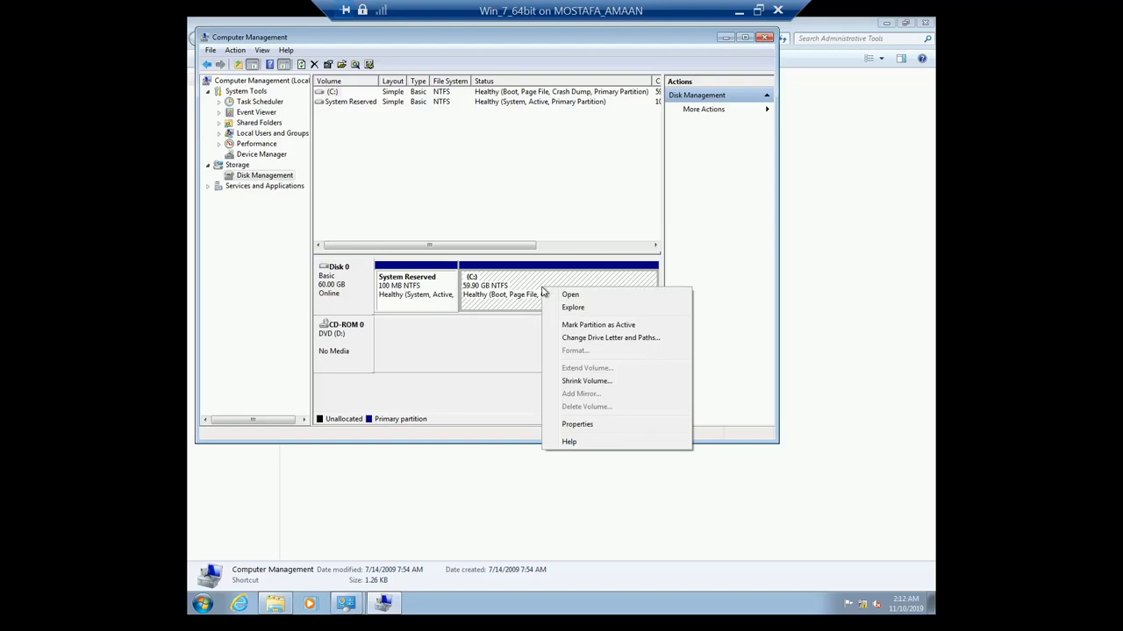
left_click(639, 382)
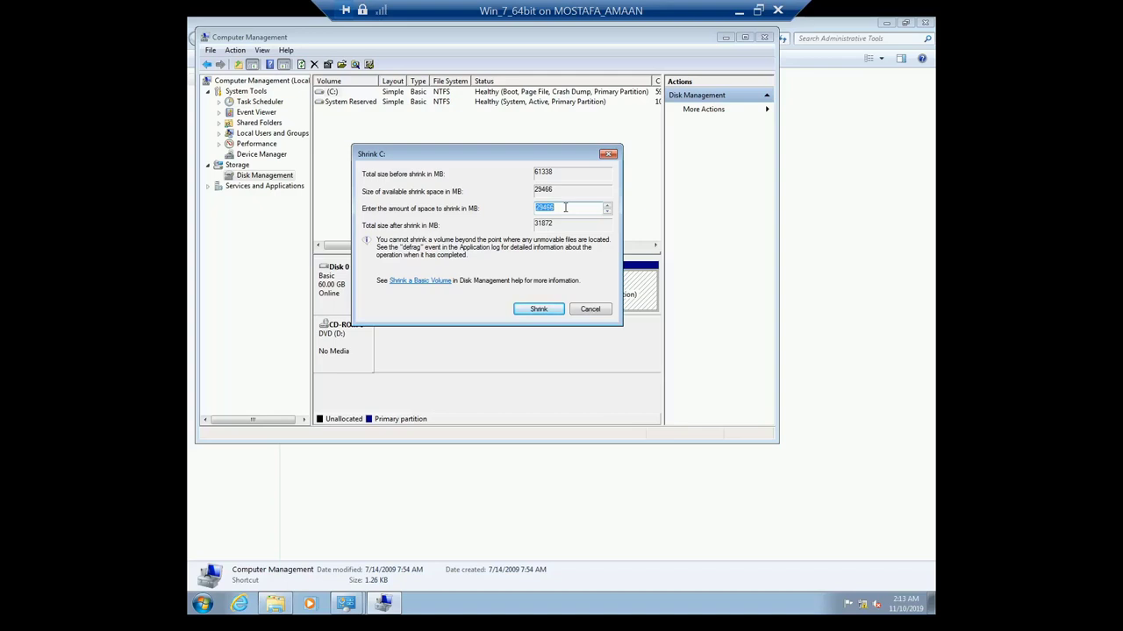
type("5000")
left_click(537, 310)
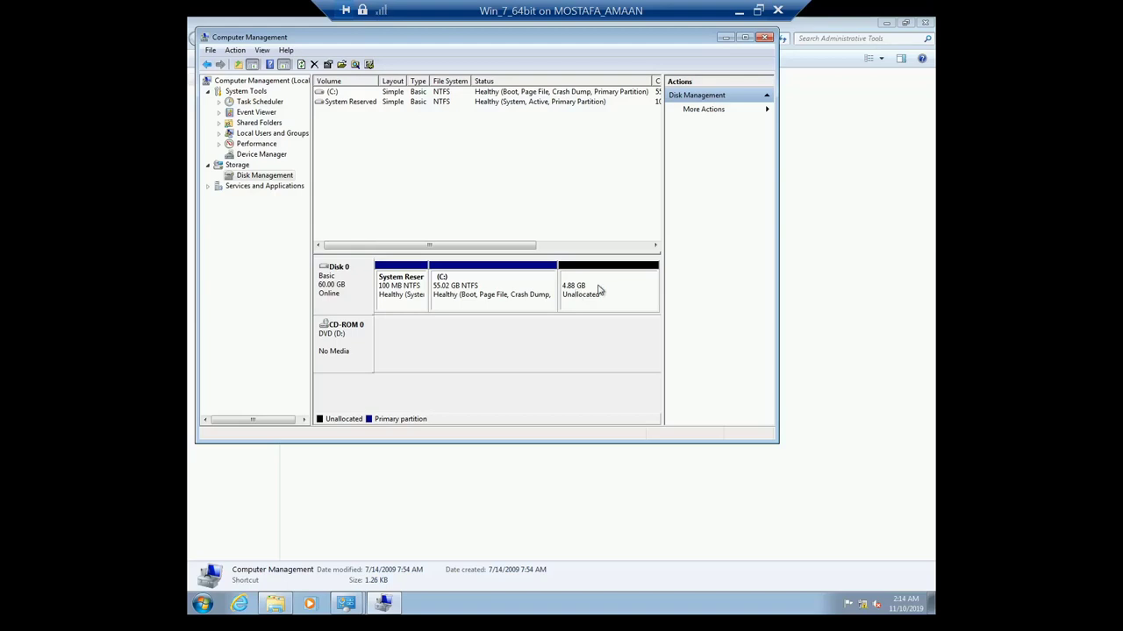
left_click(600, 289)
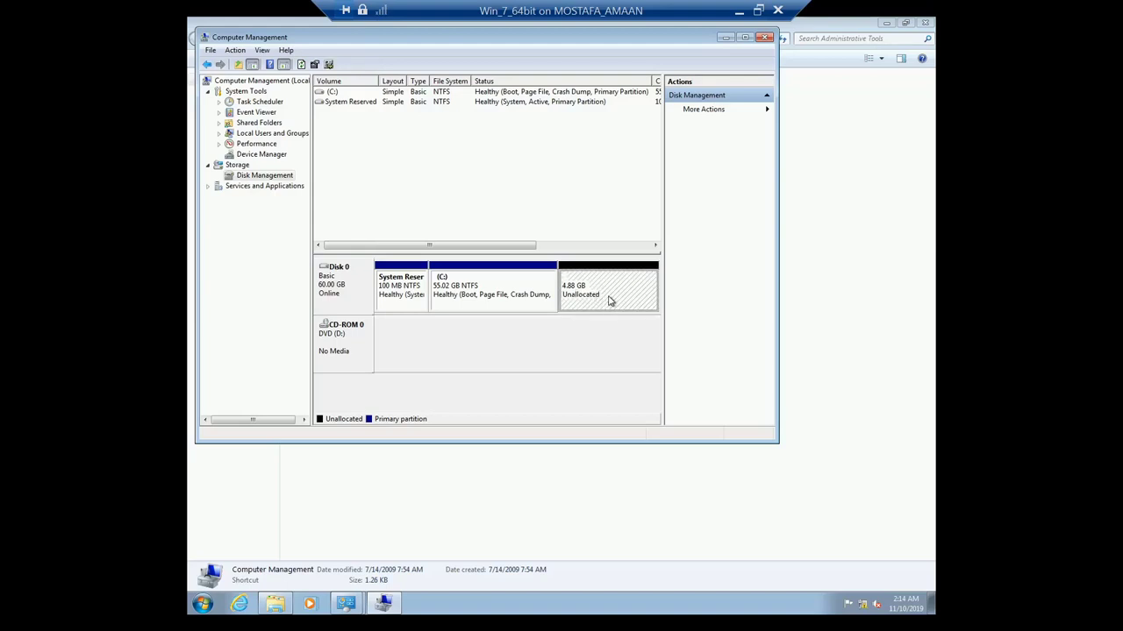
left_click(216, 604)
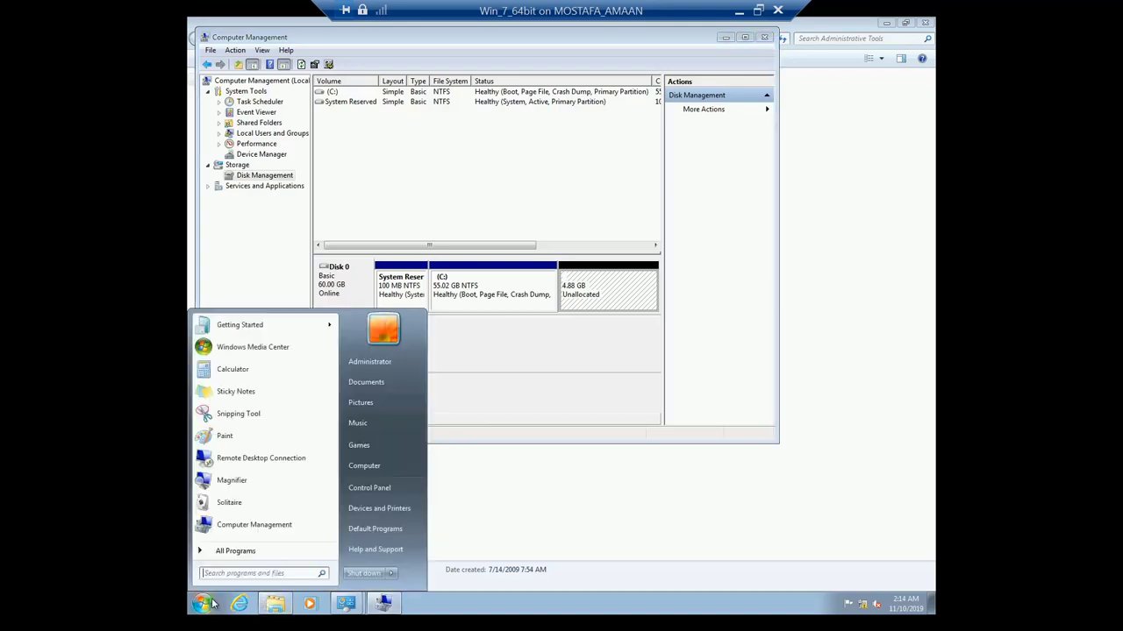
left_click(355, 466)
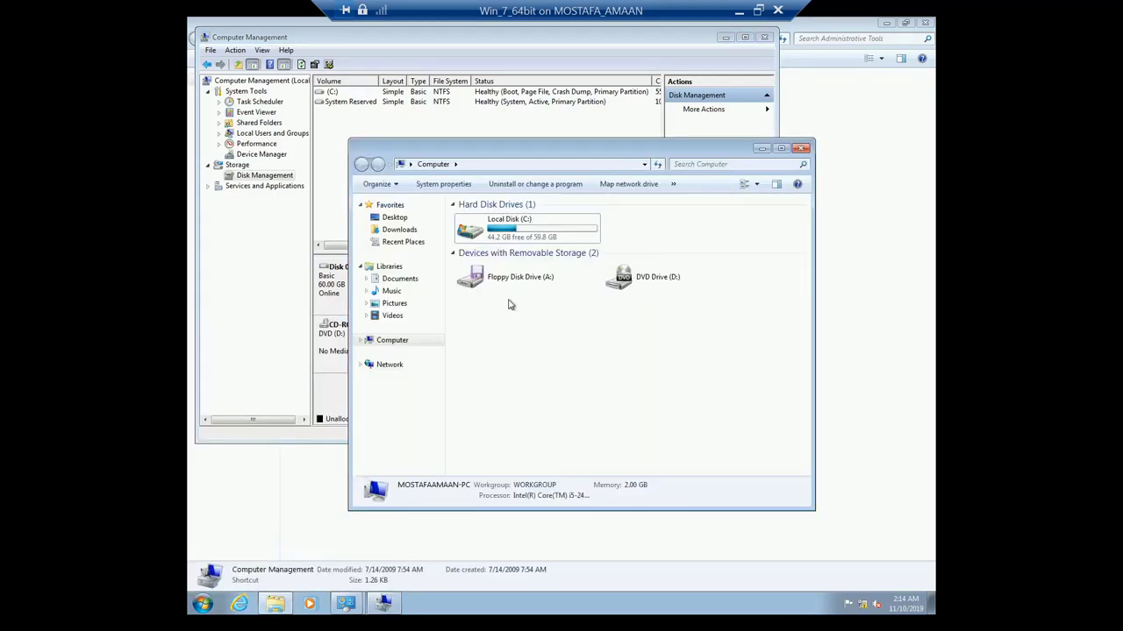
left_click(761, 148)
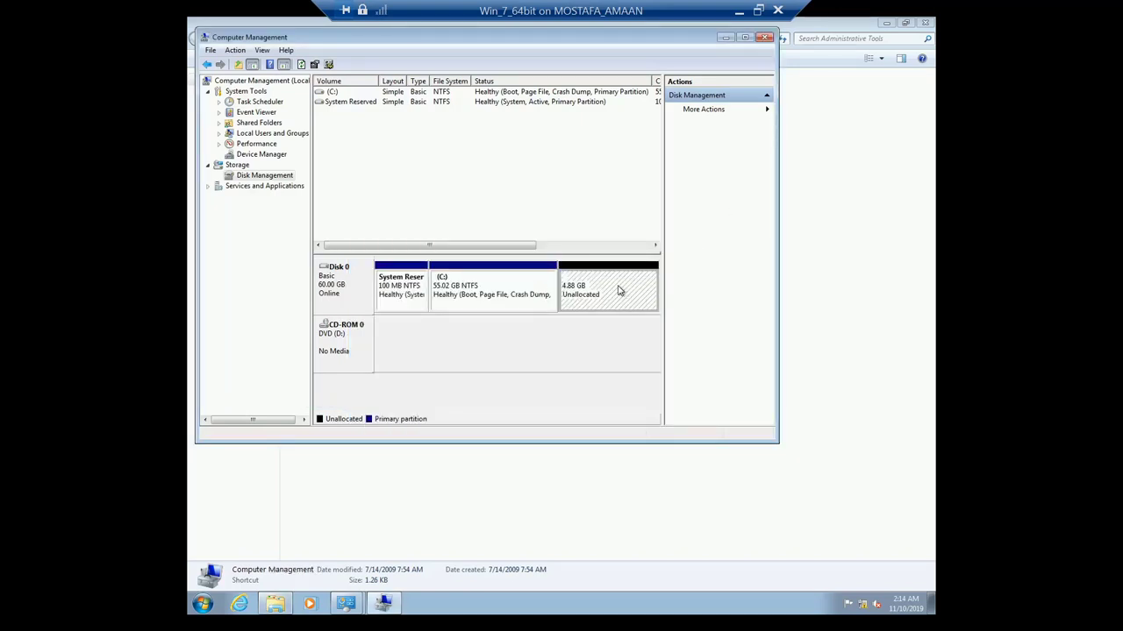
Step: Start a New Simple Volume on the unallocated space, sized 4999 MB, with drive letter E
right_click(619, 290)
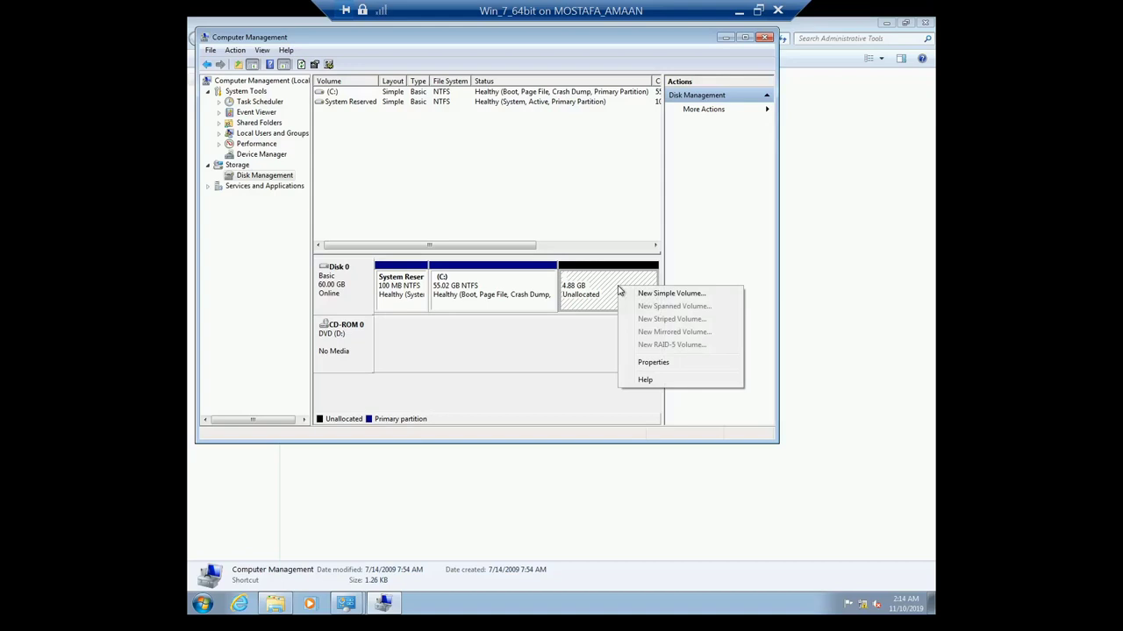
left_click(691, 298)
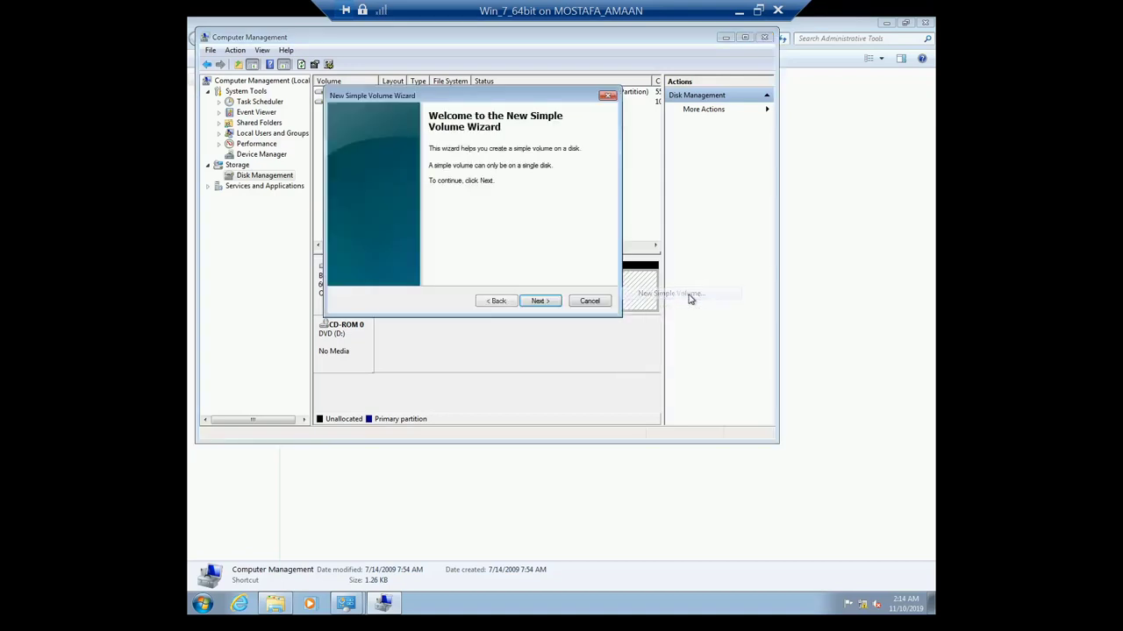
left_click(541, 303)
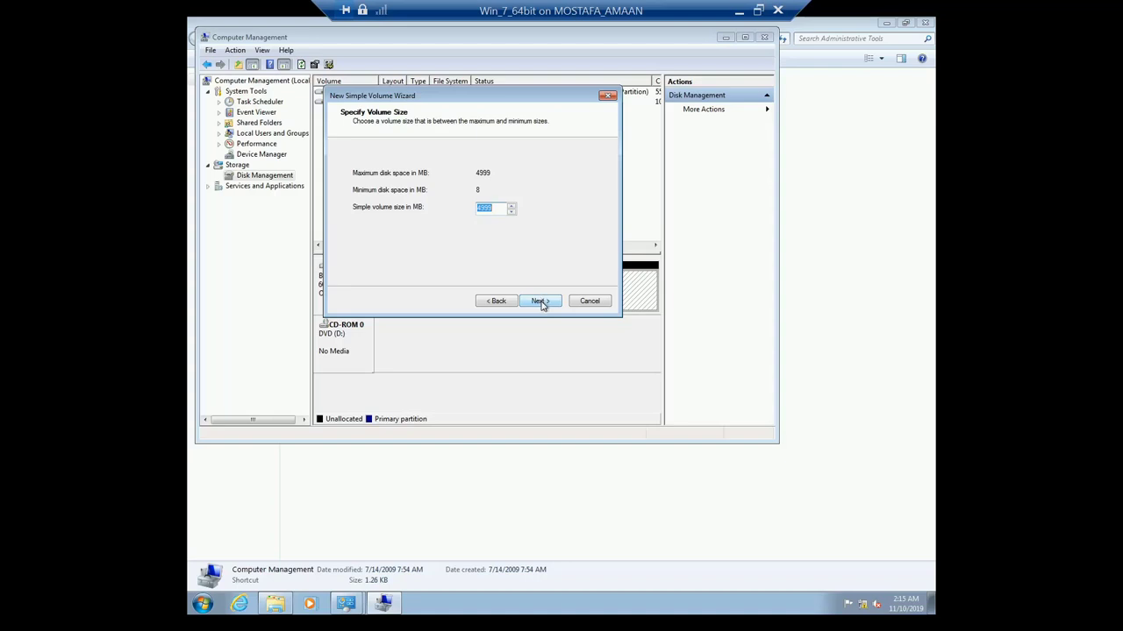
left_click(540, 301)
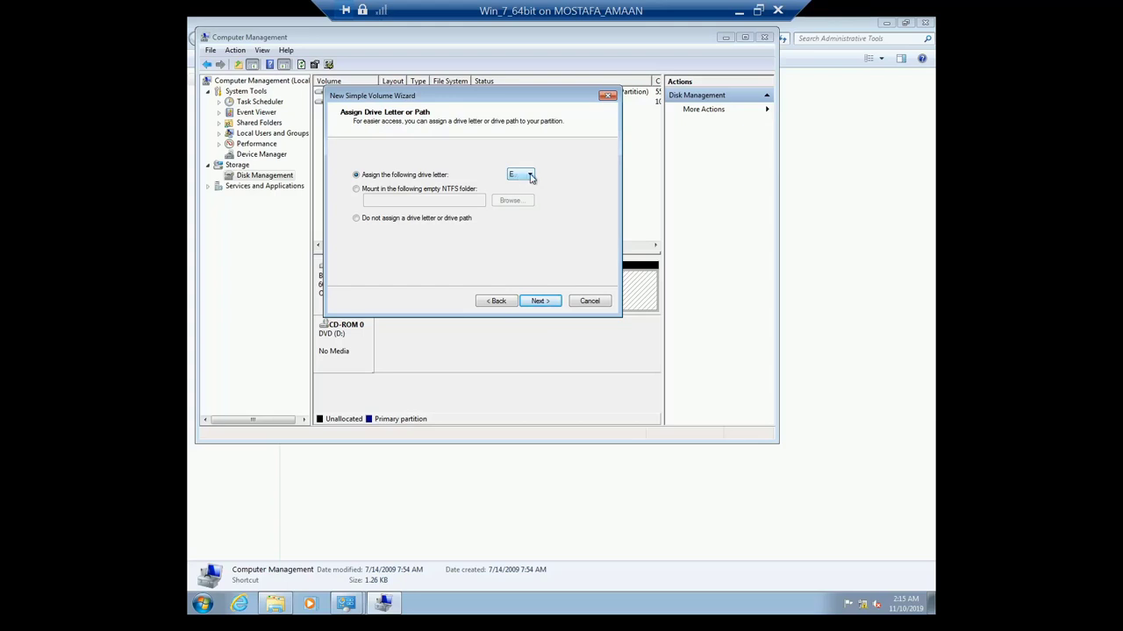
left_click(528, 176)
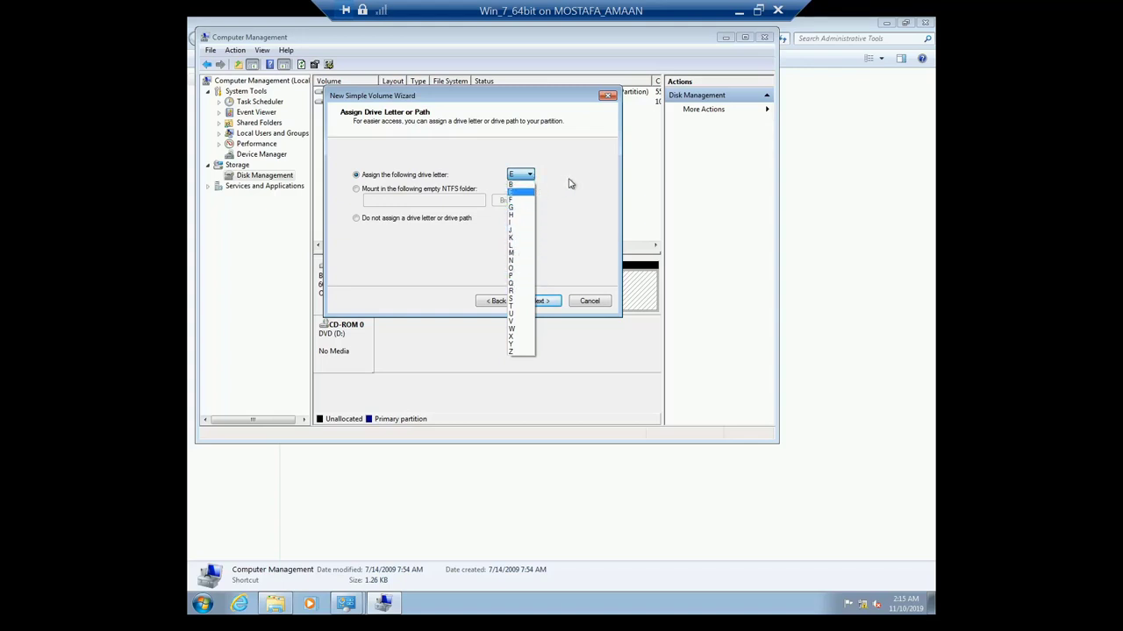
left_click(568, 183)
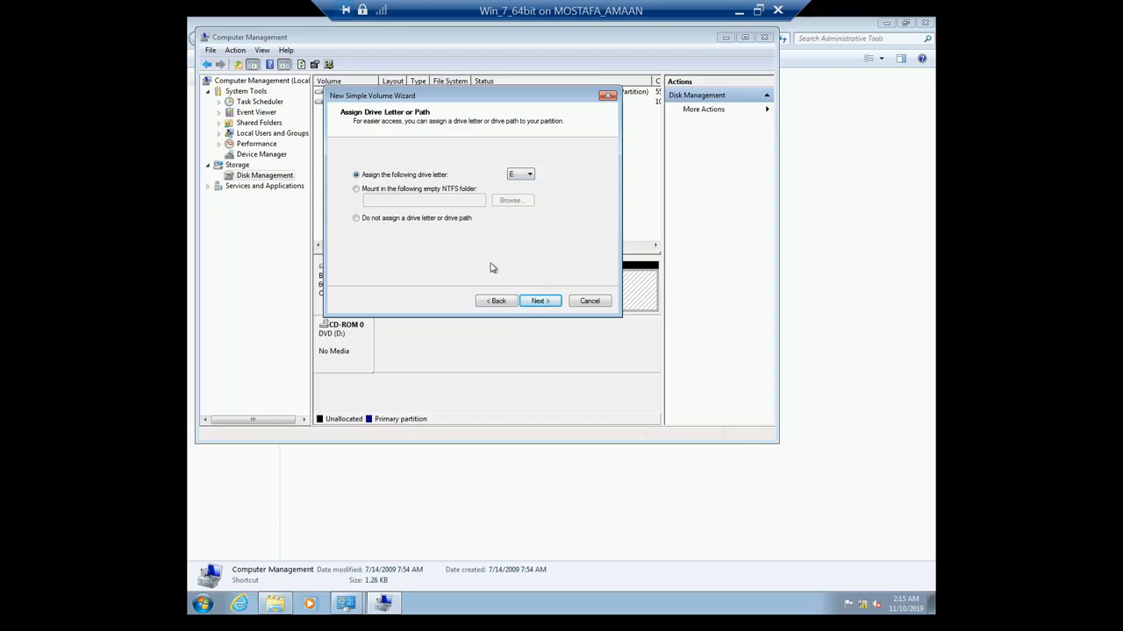
Step: Replace the 'New Volume' label with 'user', keeping NTFS and quick format
left_click(544, 304)
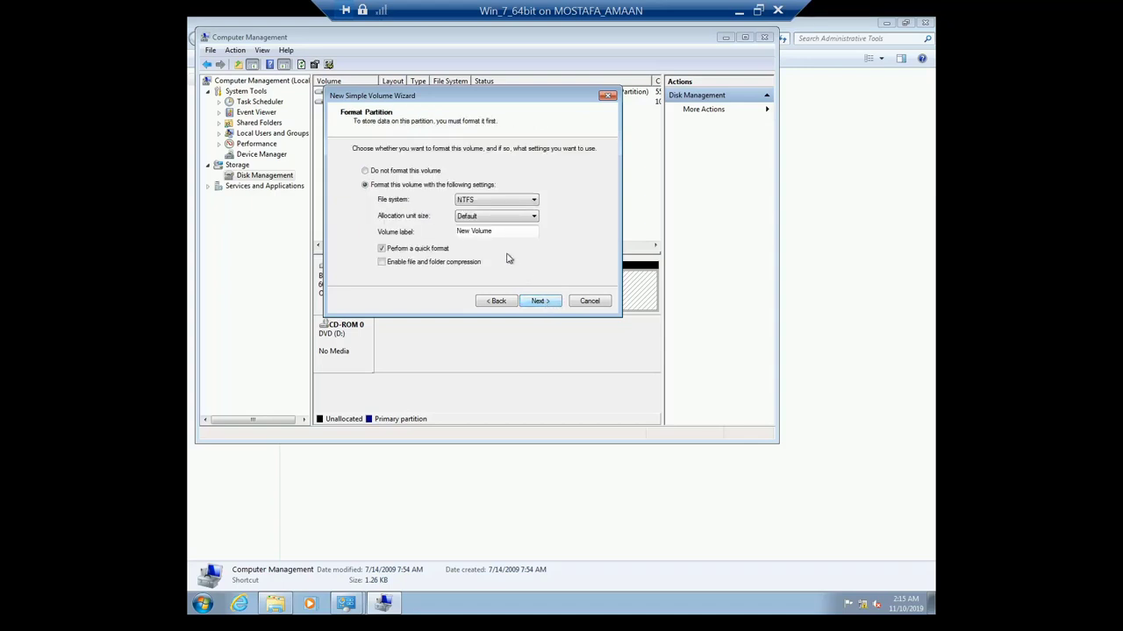
left_click(484, 232)
key("shift+End")
left_click_drag(484, 232, 454, 232)
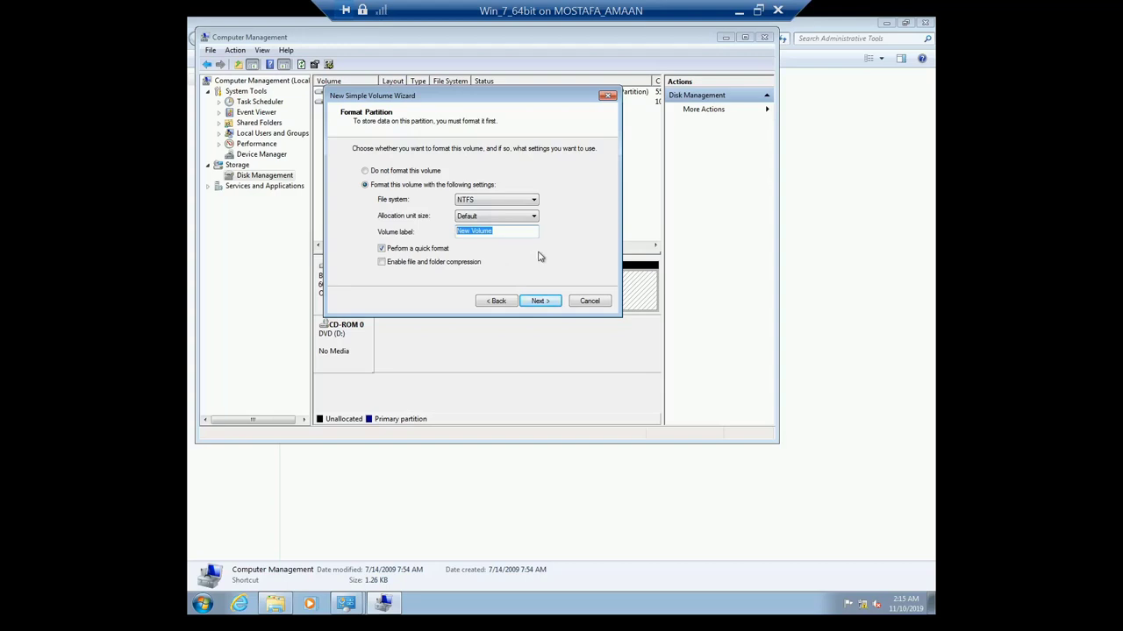
type("user")
Step: Accept the format settings and finish the wizard to create user (E:)
left_click(540, 301)
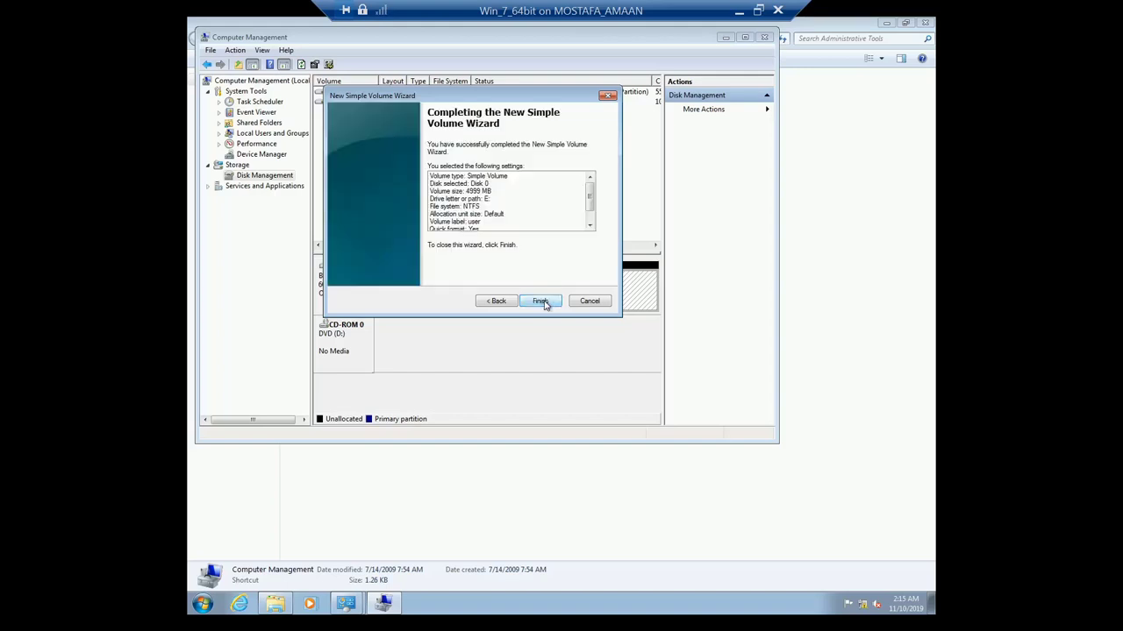
left_click(540, 300)
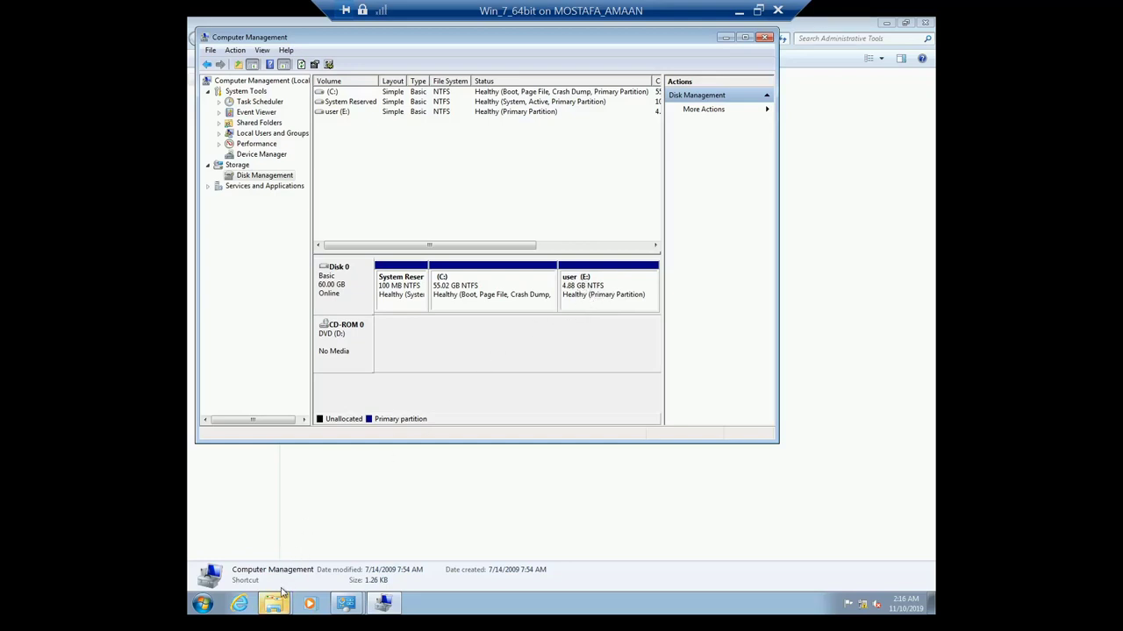
Step: Open the new user (E:) drive from the restored Computer window
mouse_move(281, 602)
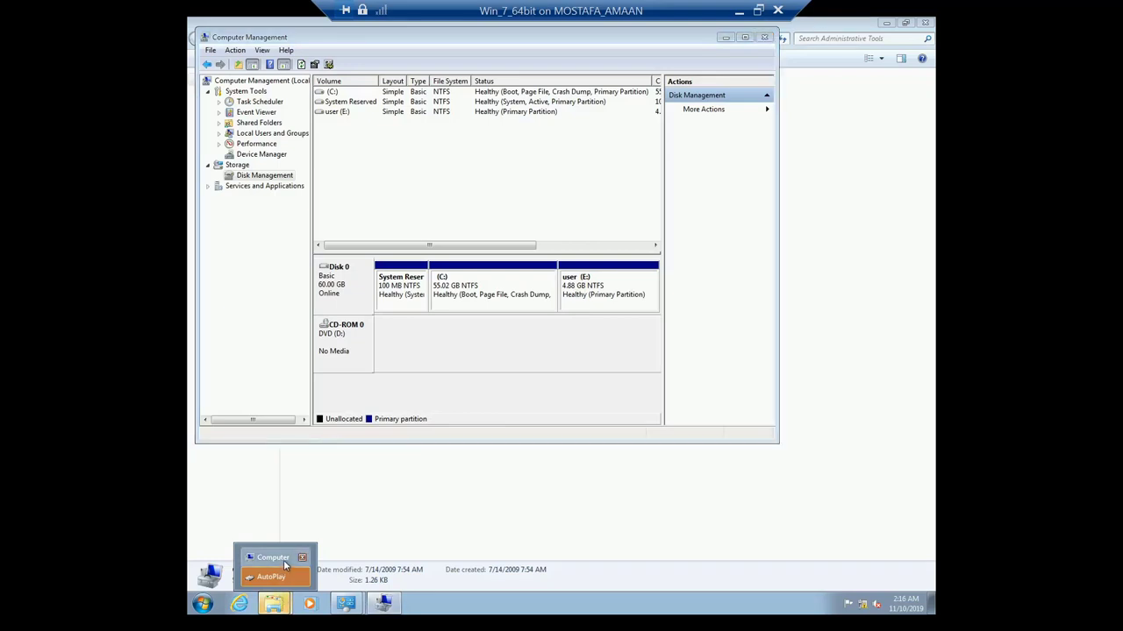
left_click(283, 560)
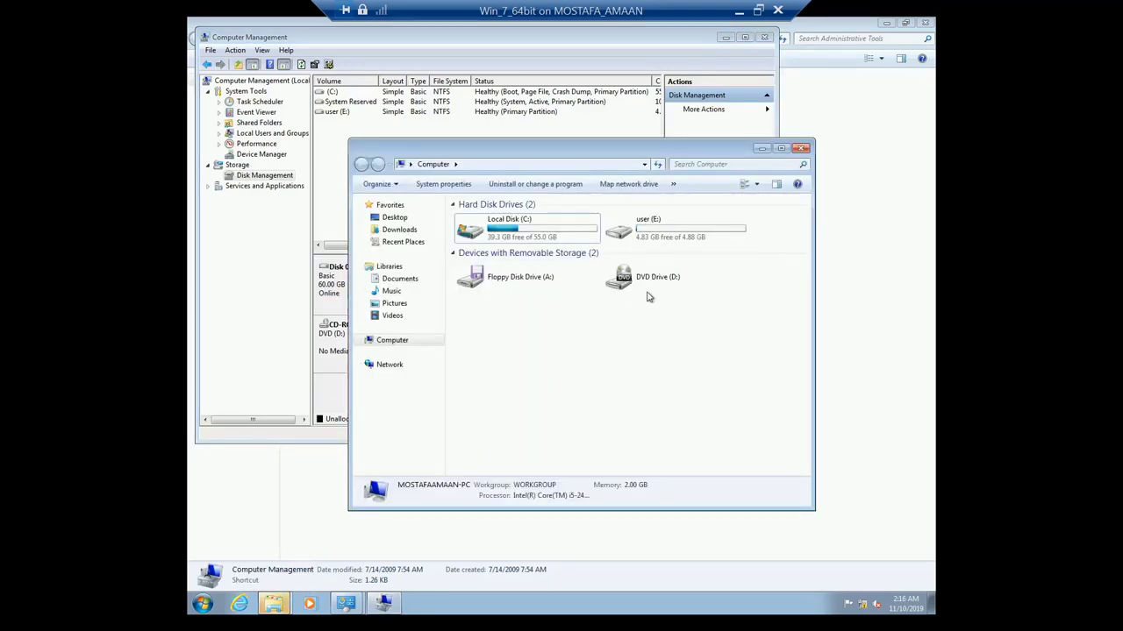
left_click(667, 235)
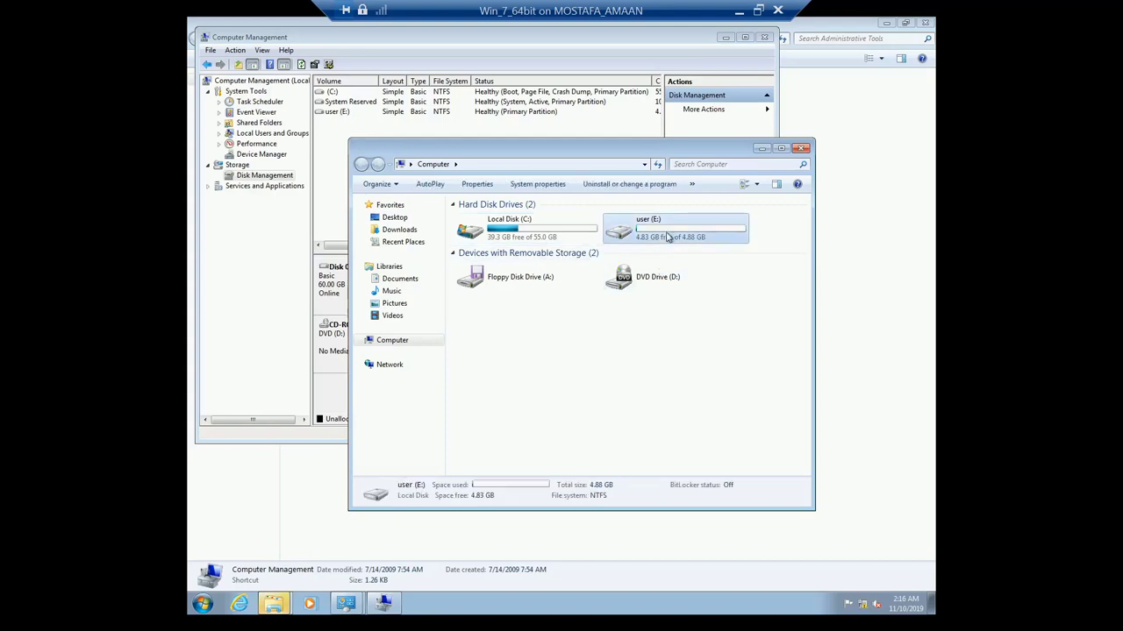
double_click(667, 235)
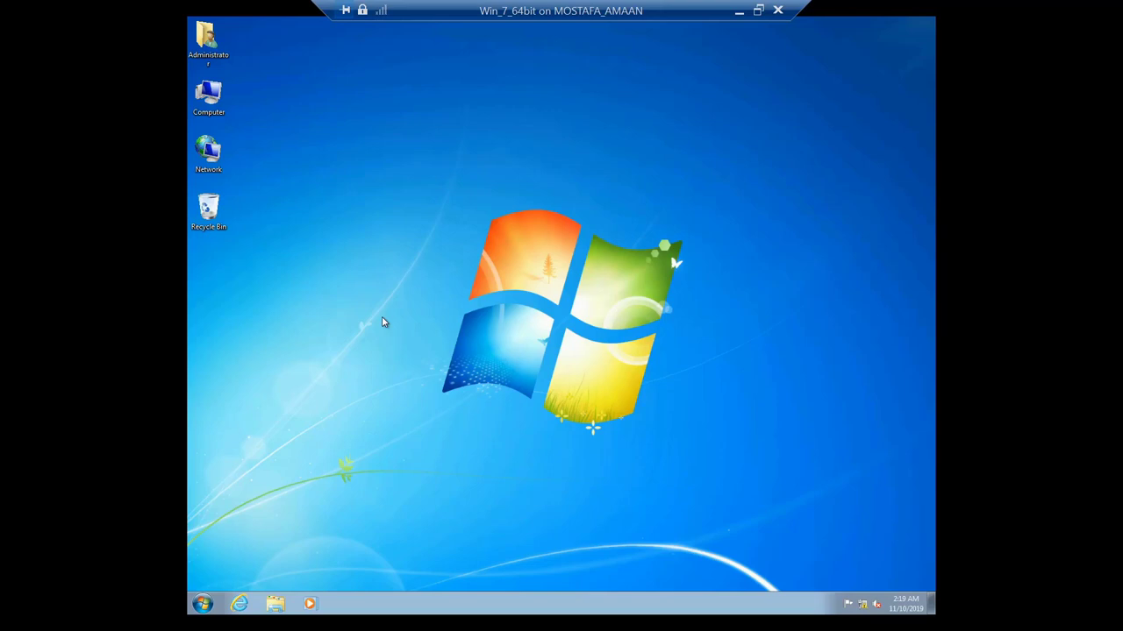
Step: Run 'mmc' from the Run box to open an empty Console1
left_click(204, 603)
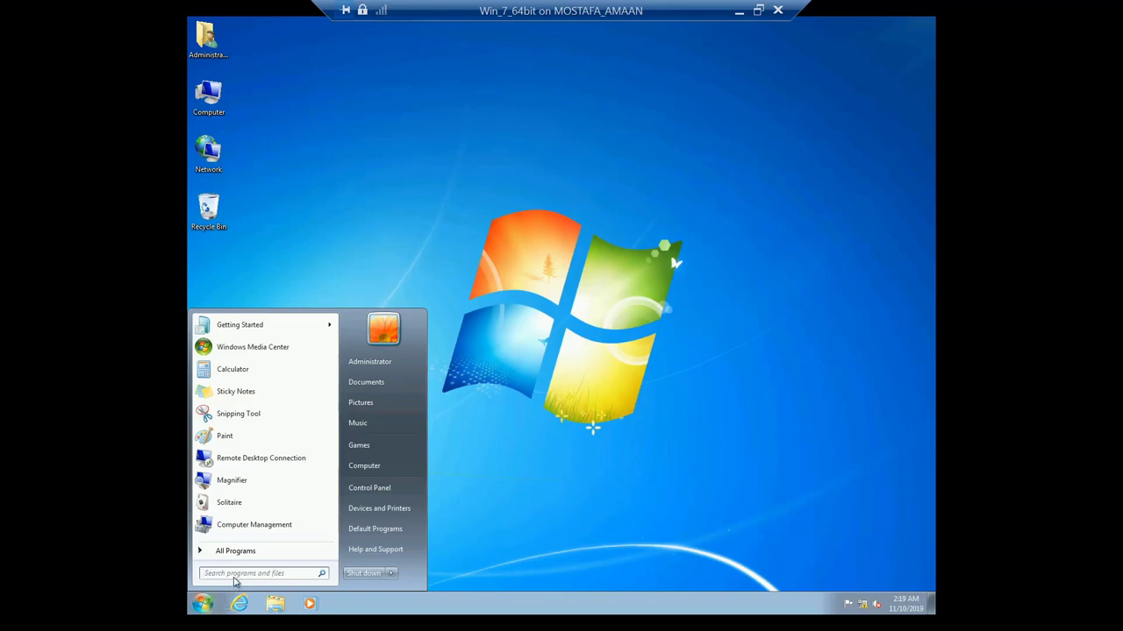
left_click(234, 574)
type("run")
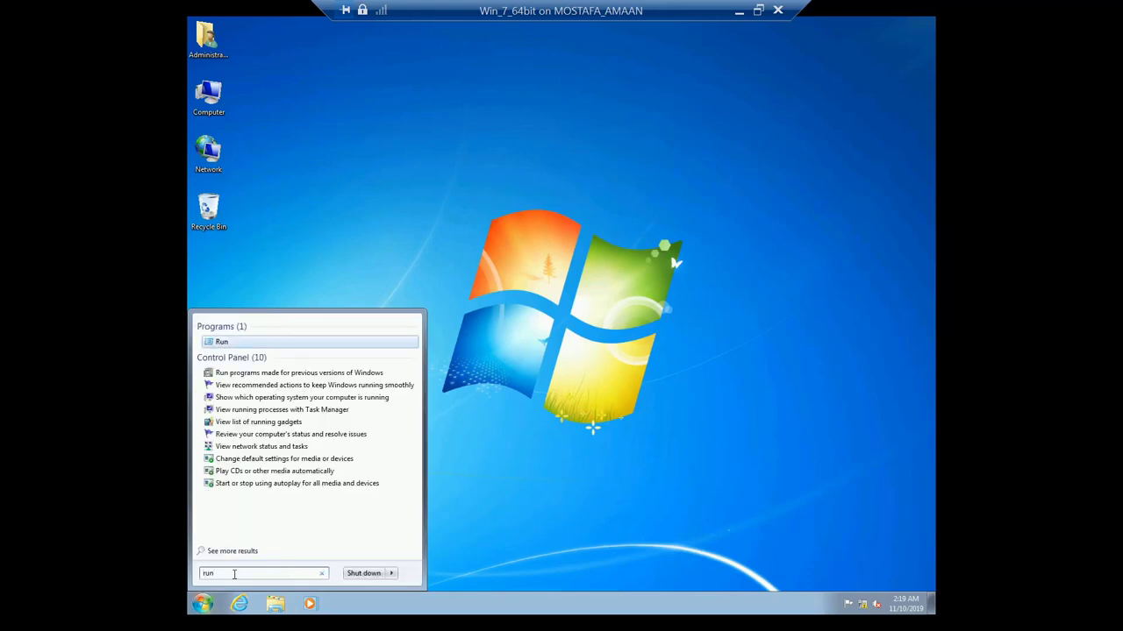
key("Return")
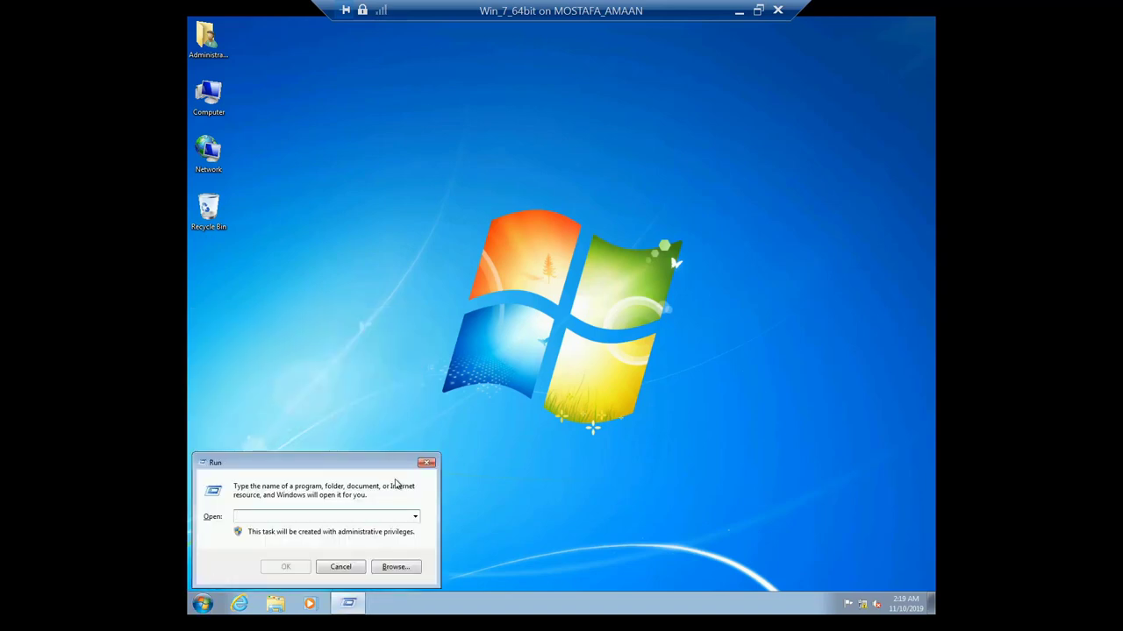
left_click(426, 463)
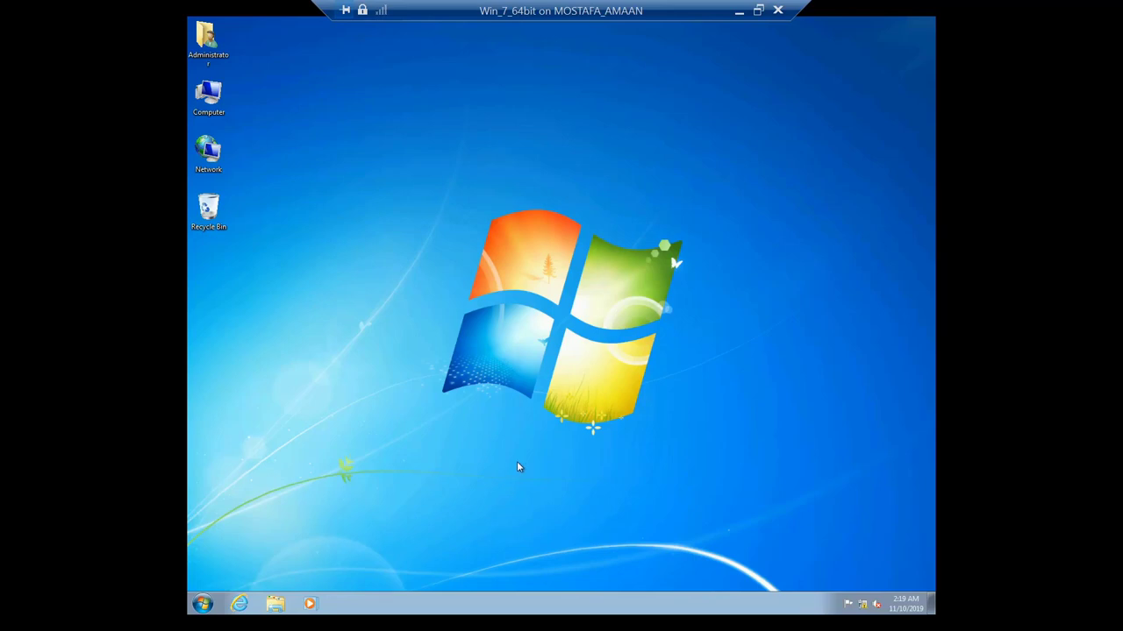
key("super+r")
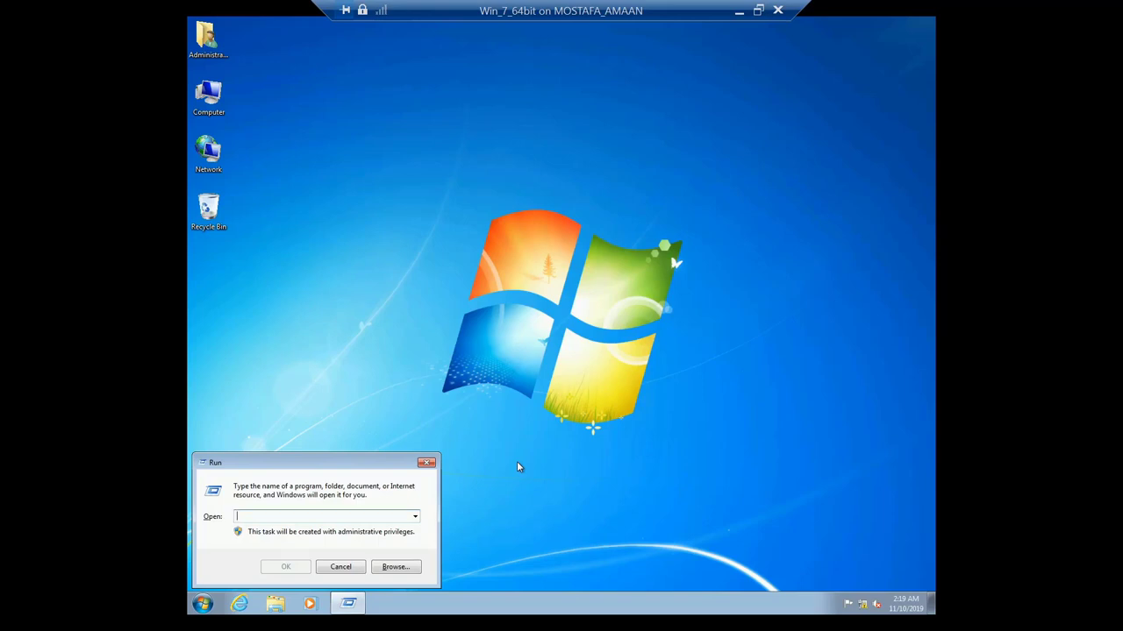
type("mmc")
key("Return")
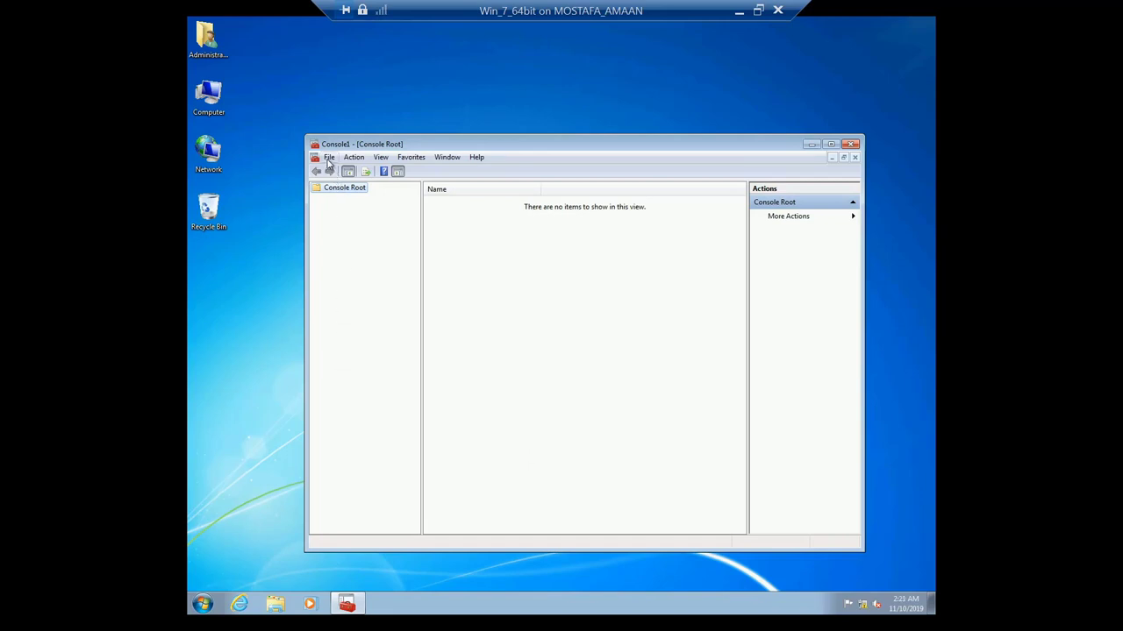
Step: Maximize the console and add the Group Policy Object Editor via File > Add/Remove Snap-in
left_click(830, 146)
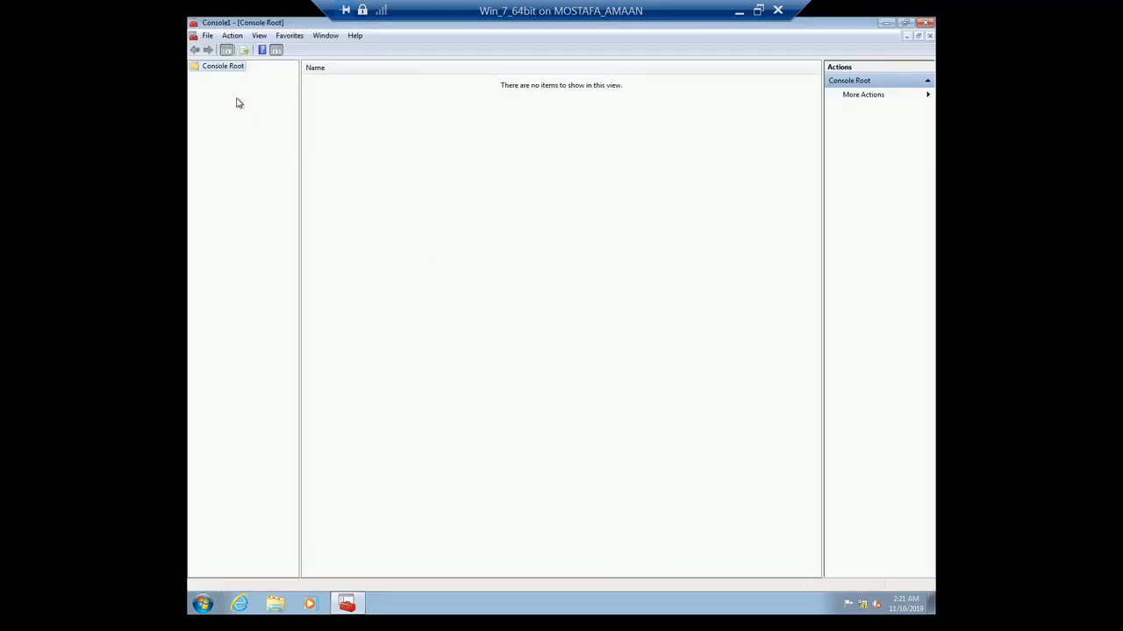
left_click(208, 36)
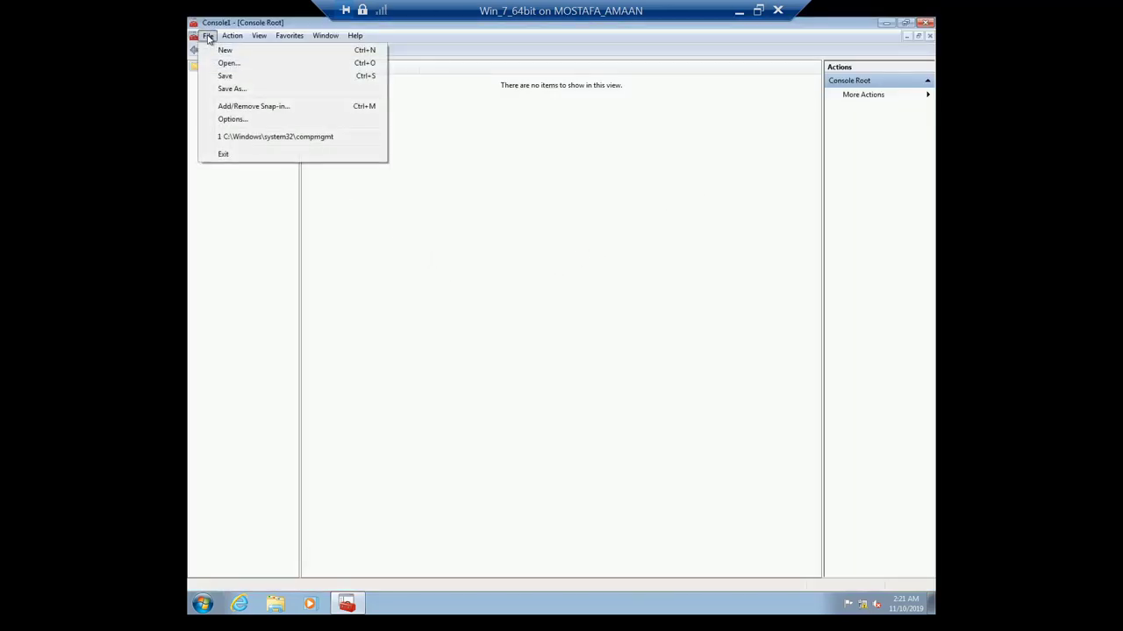
left_click(289, 107)
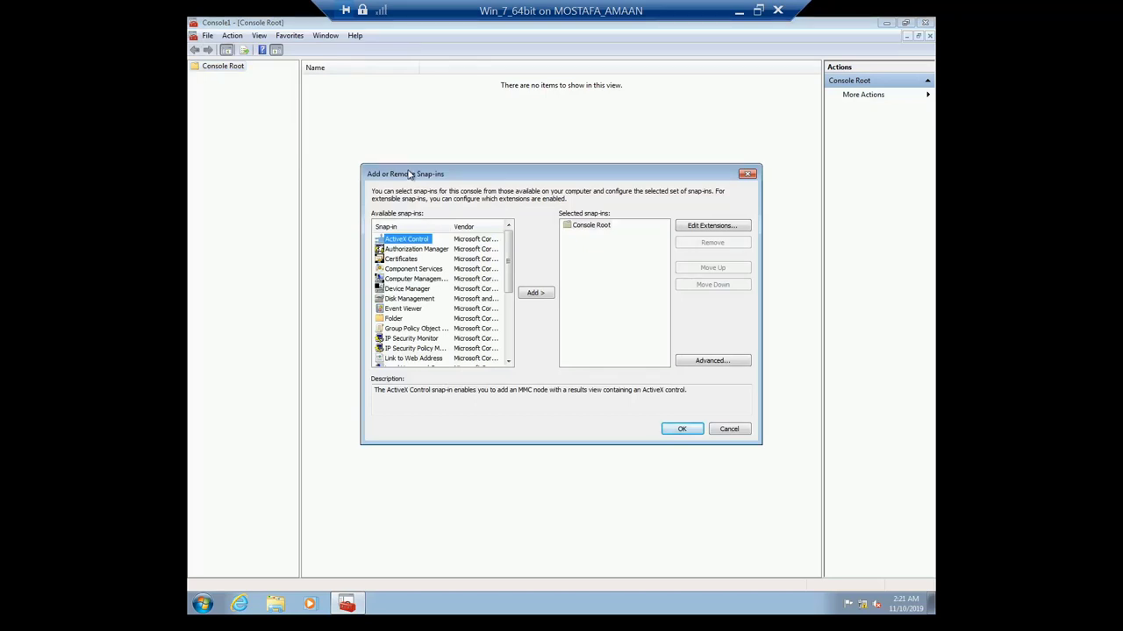
left_click(400, 330)
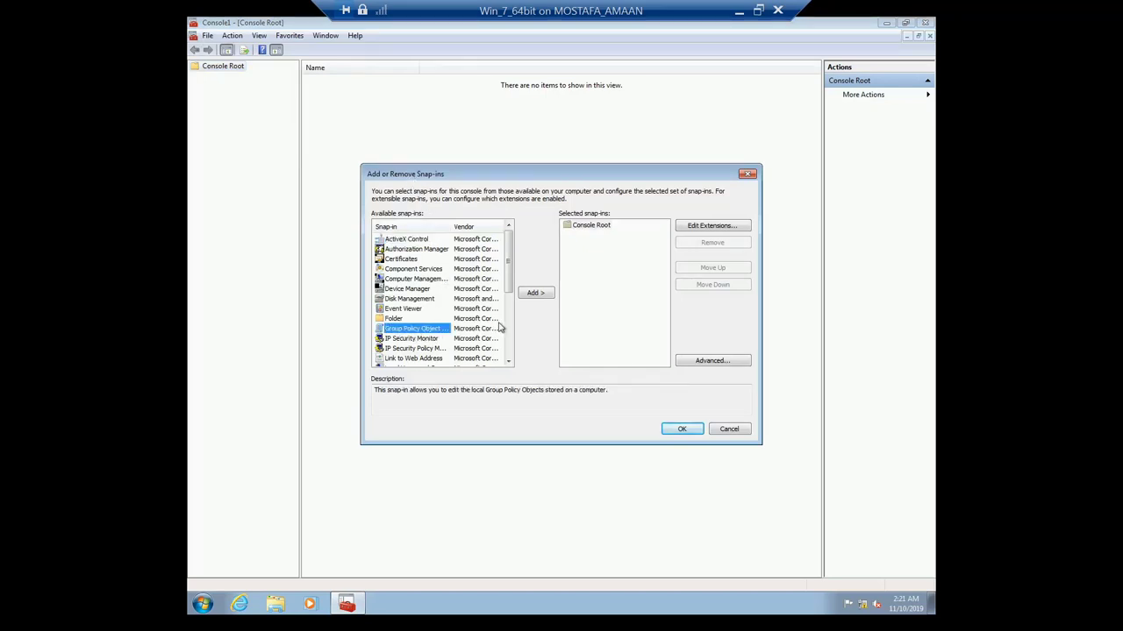
left_click(534, 294)
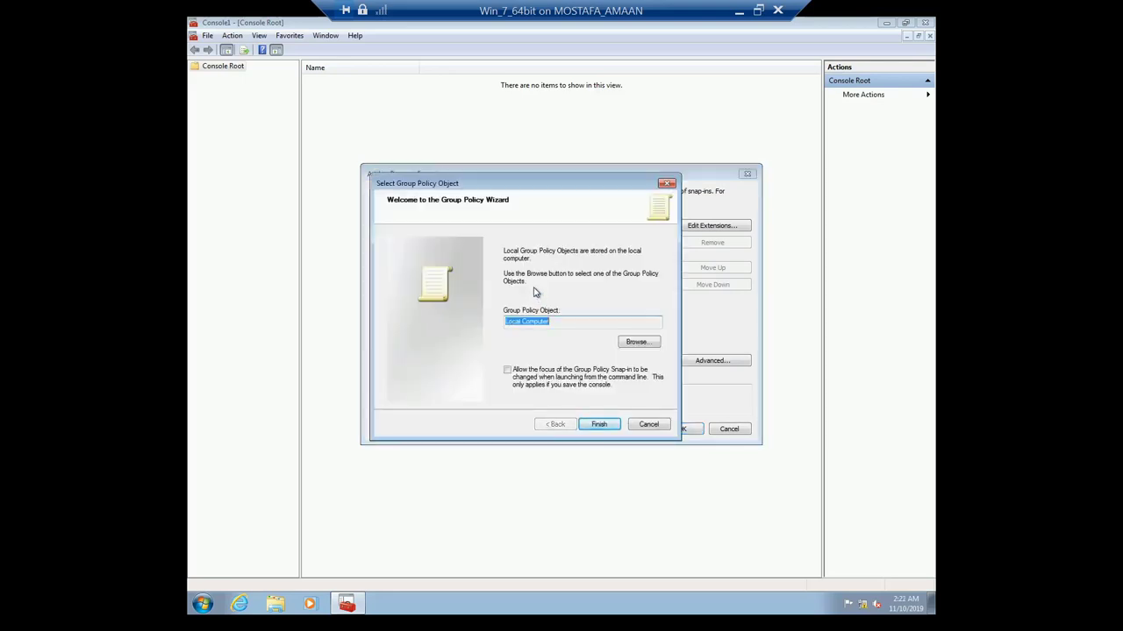
Step: Browse the Users tab and target the Group Policy Object at the Non-Administrators group
left_click(637, 342)
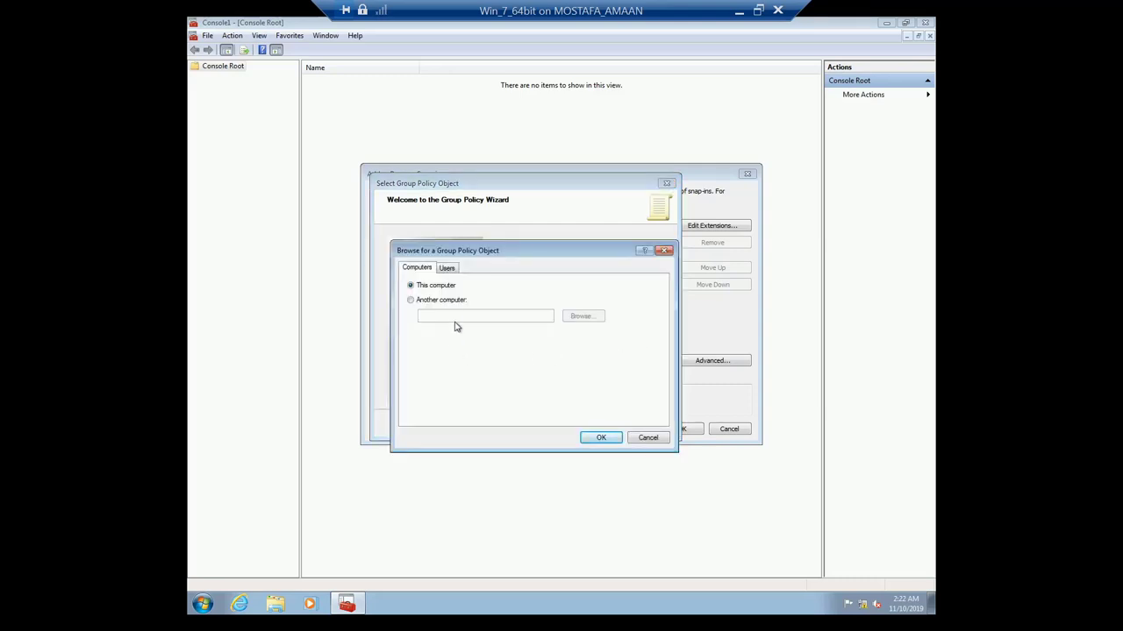
left_click(447, 268)
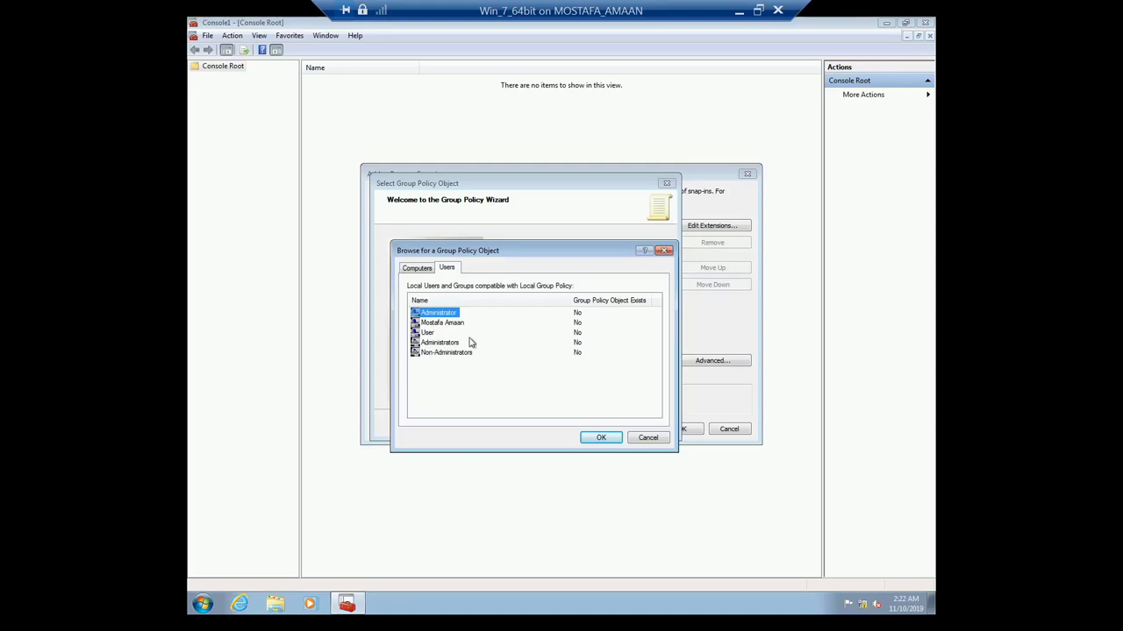
left_click(443, 325)
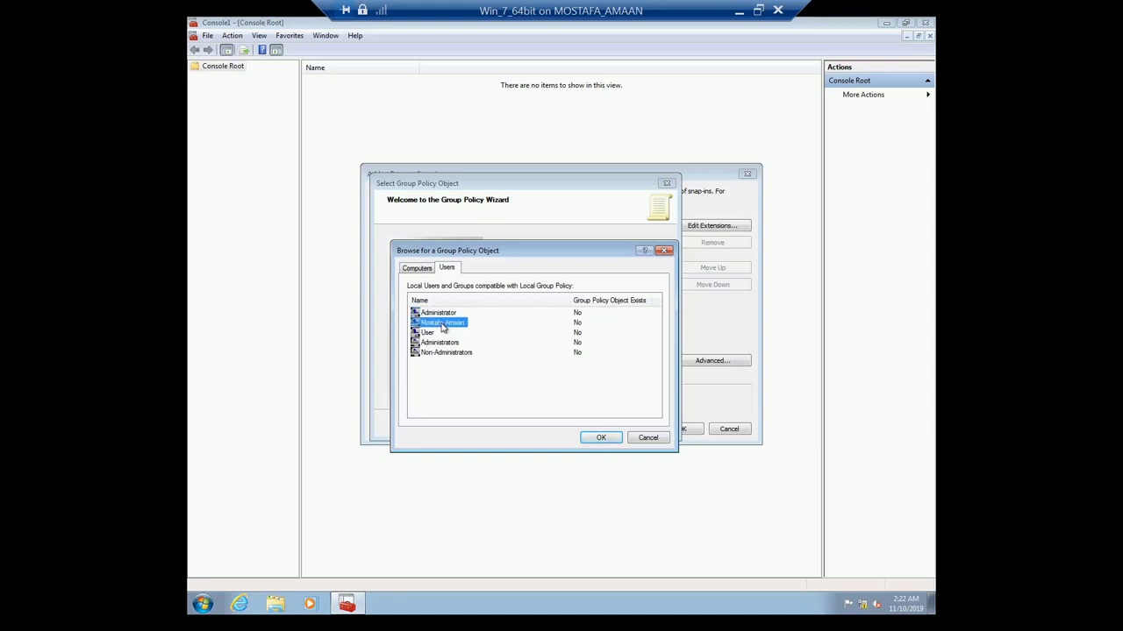
left_click(427, 334)
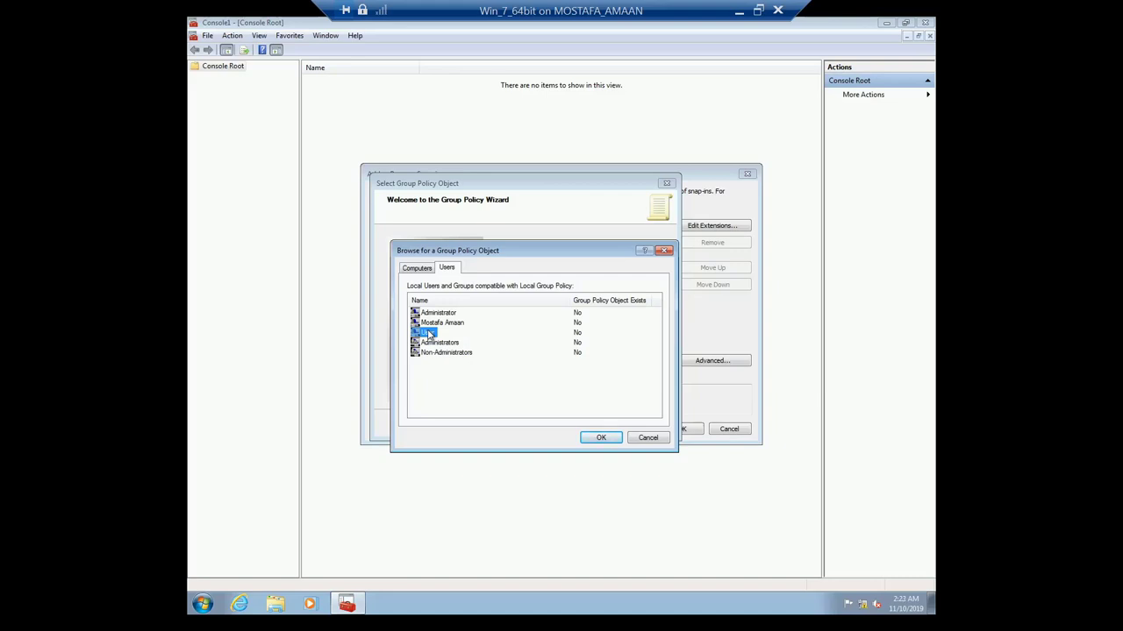
left_click(440, 354)
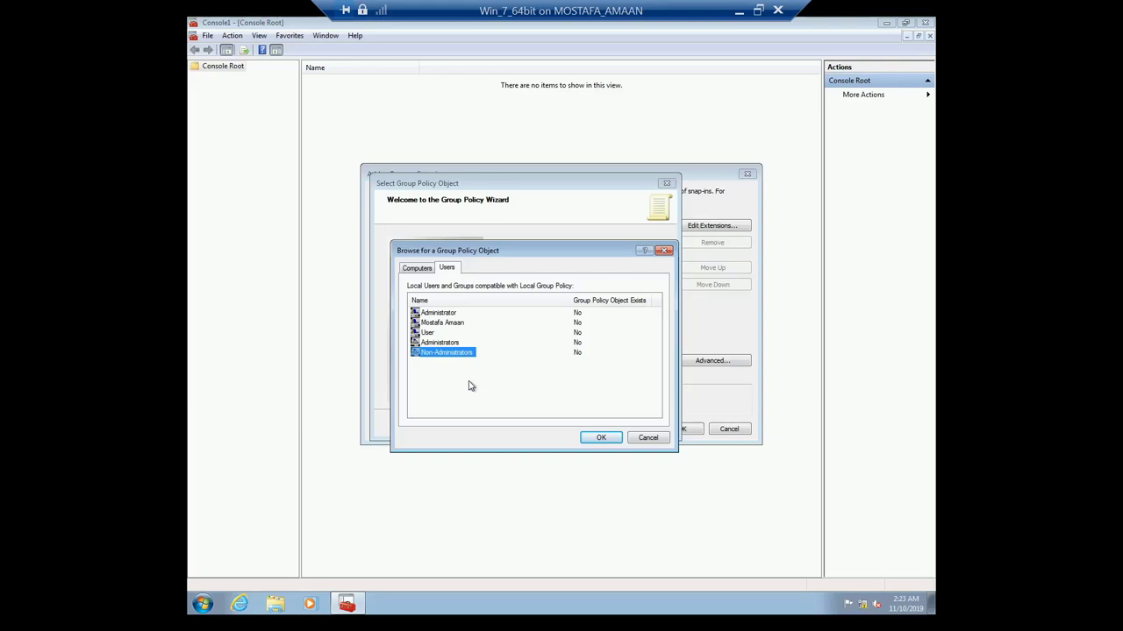
left_click(602, 437)
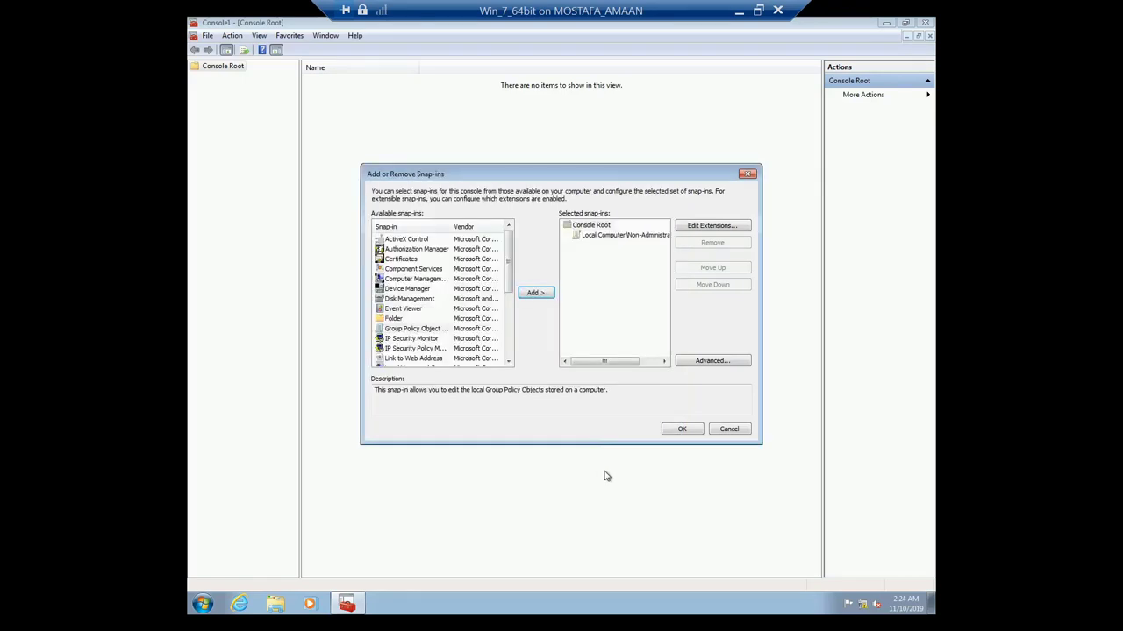
Step: Confirm the snap-in, then expand User Configuration > Administrative Templates and show All Settings
left_click(616, 237)
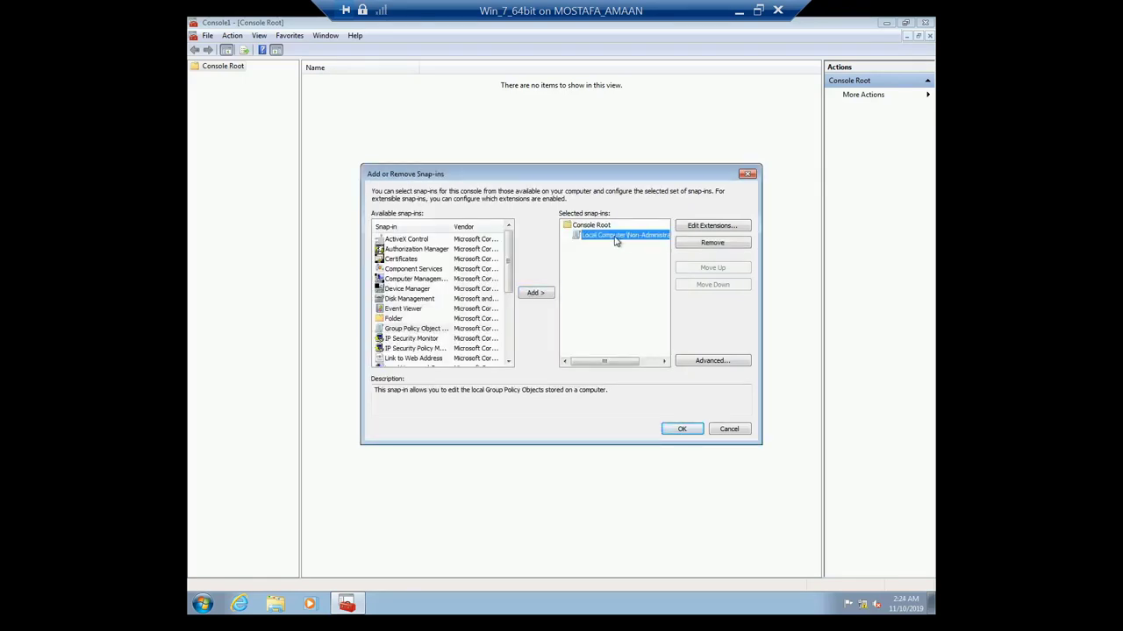
left_click(681, 430)
left_click(252, 77)
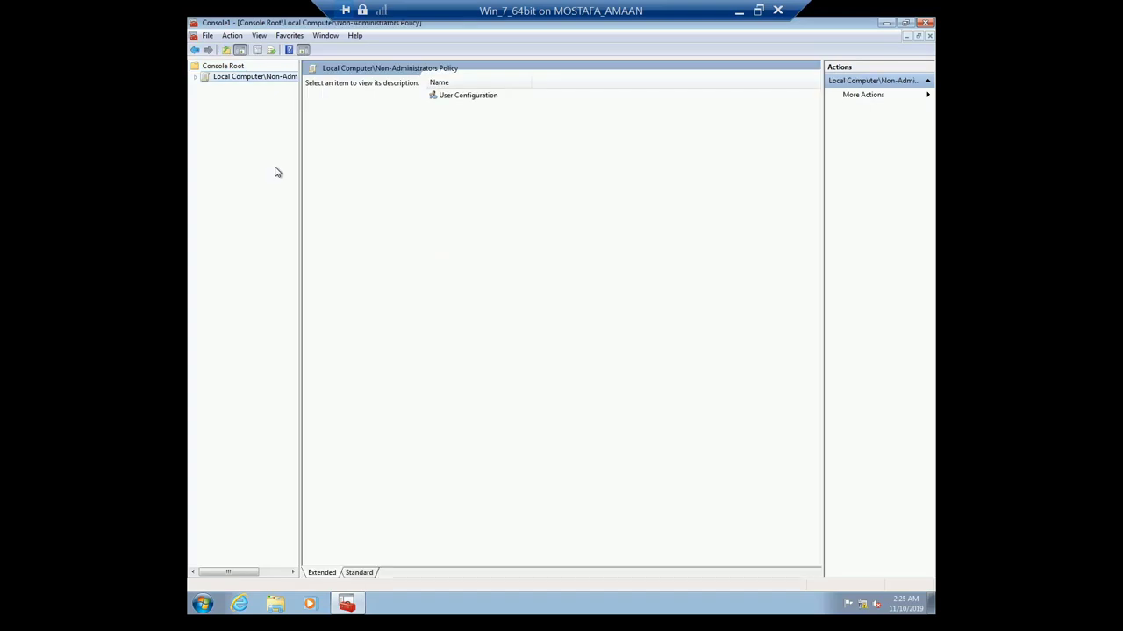
left_click(198, 80)
left_click(208, 88)
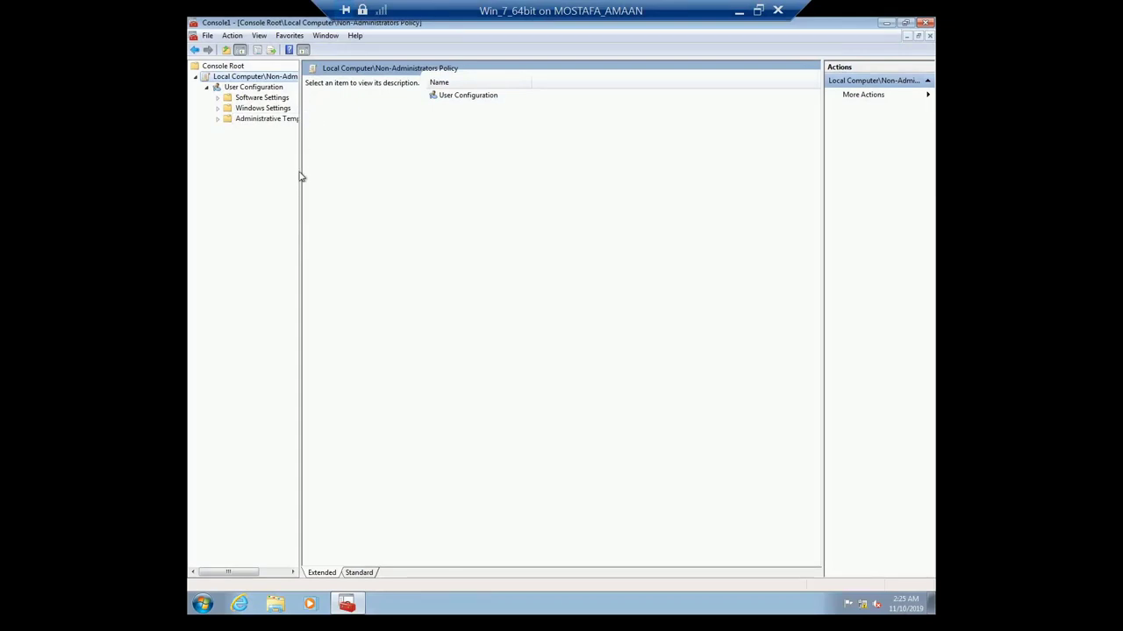
left_click_drag(301, 170, 327, 170)
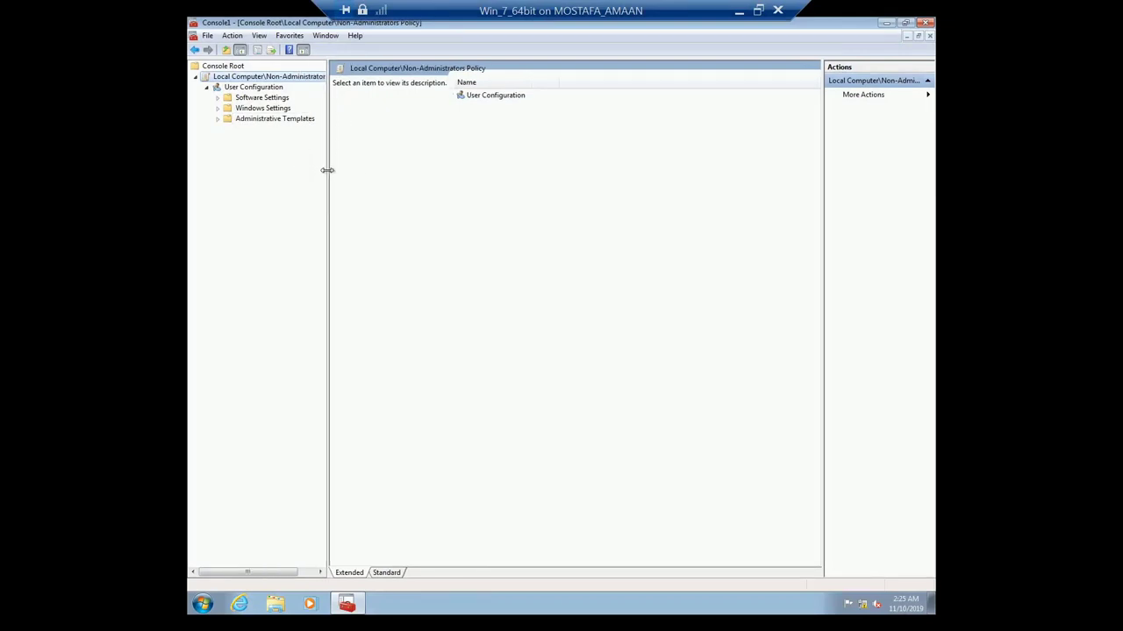
left_click(218, 120)
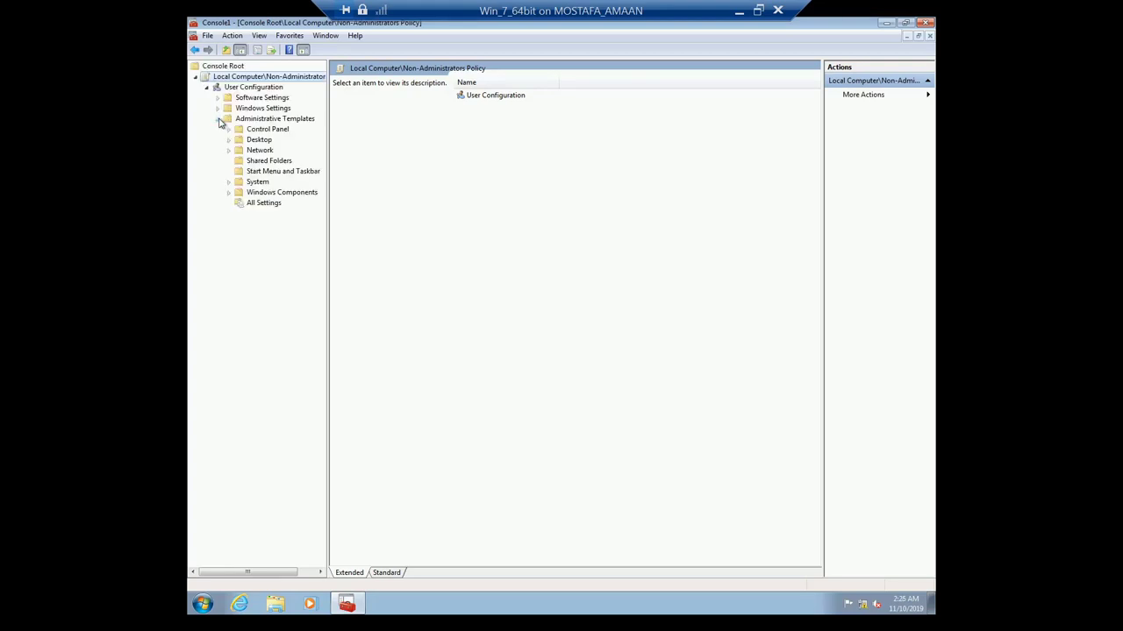
left_click(263, 202)
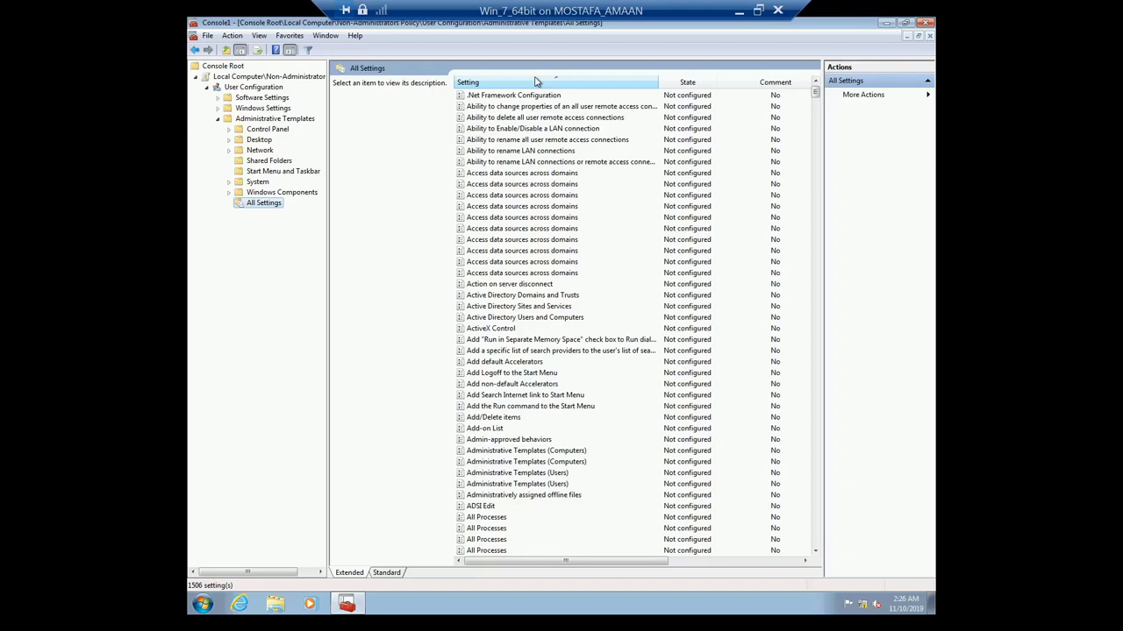
left_click(537, 81)
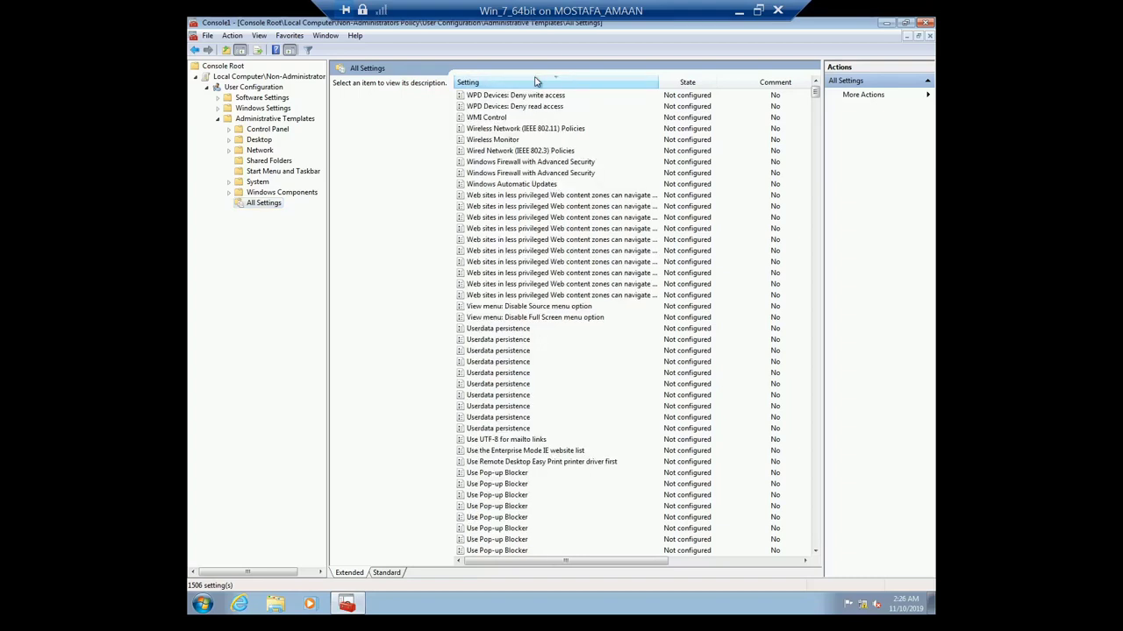
left_click(537, 80)
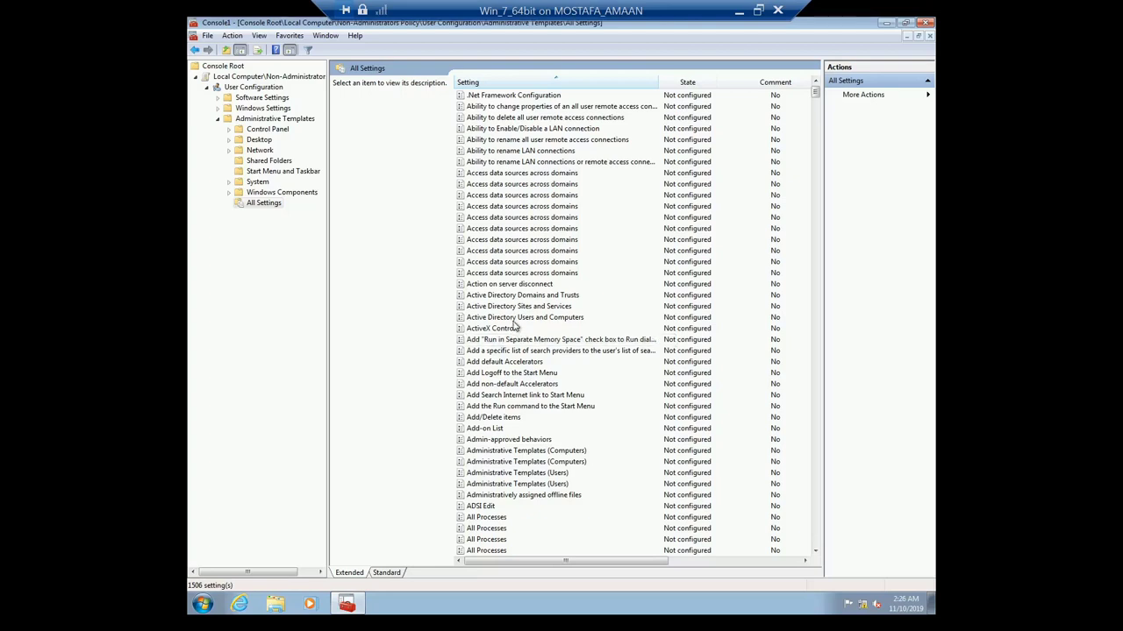
left_click(520, 150)
scroll(614, 428, "down", 5)
scroll(615, 428, "down", 1)
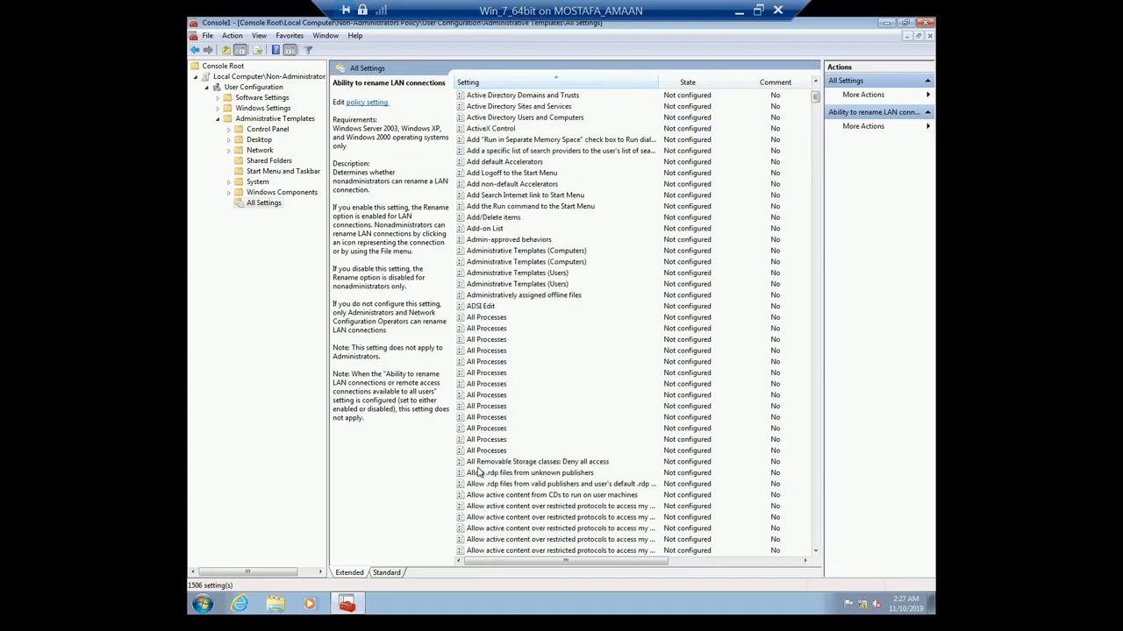
Step: Set 'All Removable Storage classes: Deny all access' to Enabled and apply it
left_click(556, 465)
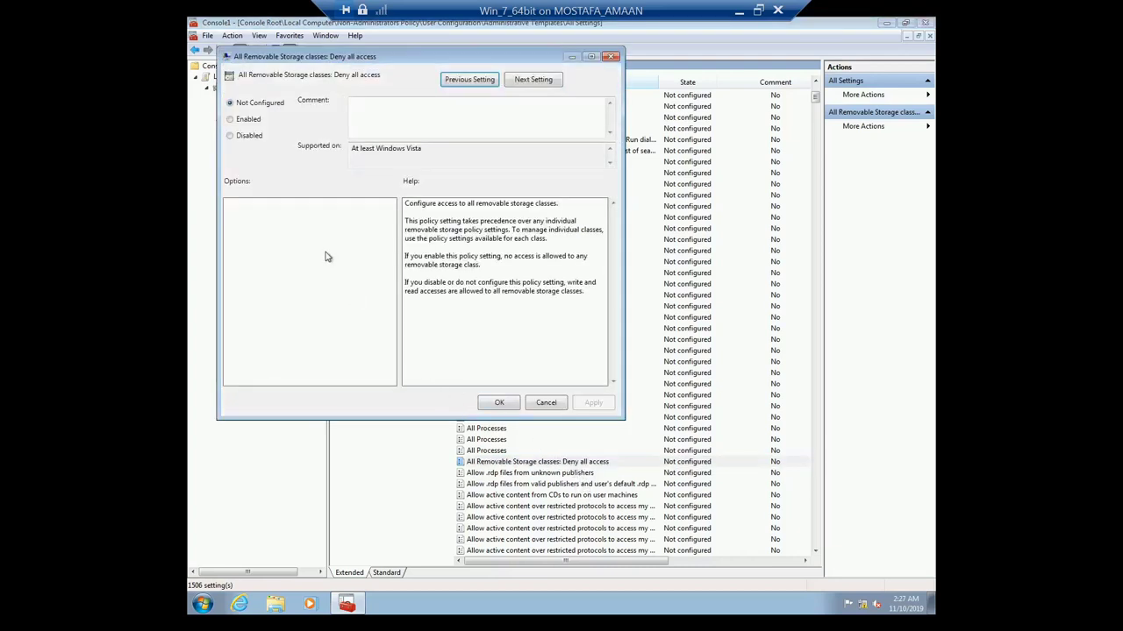
left_click(242, 123)
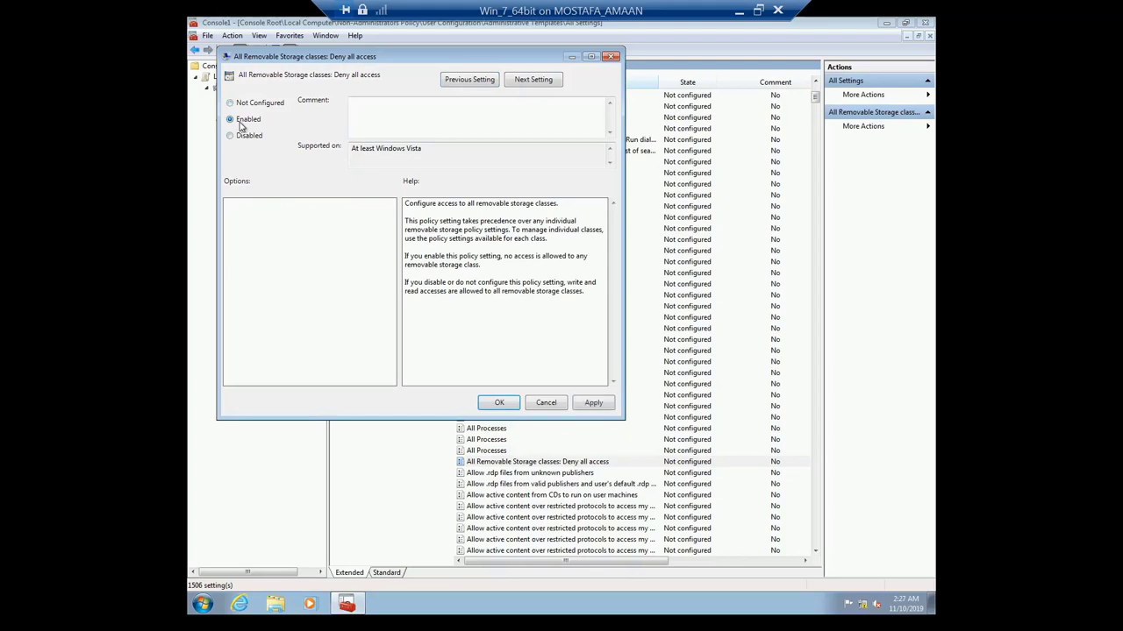
left_click(594, 404)
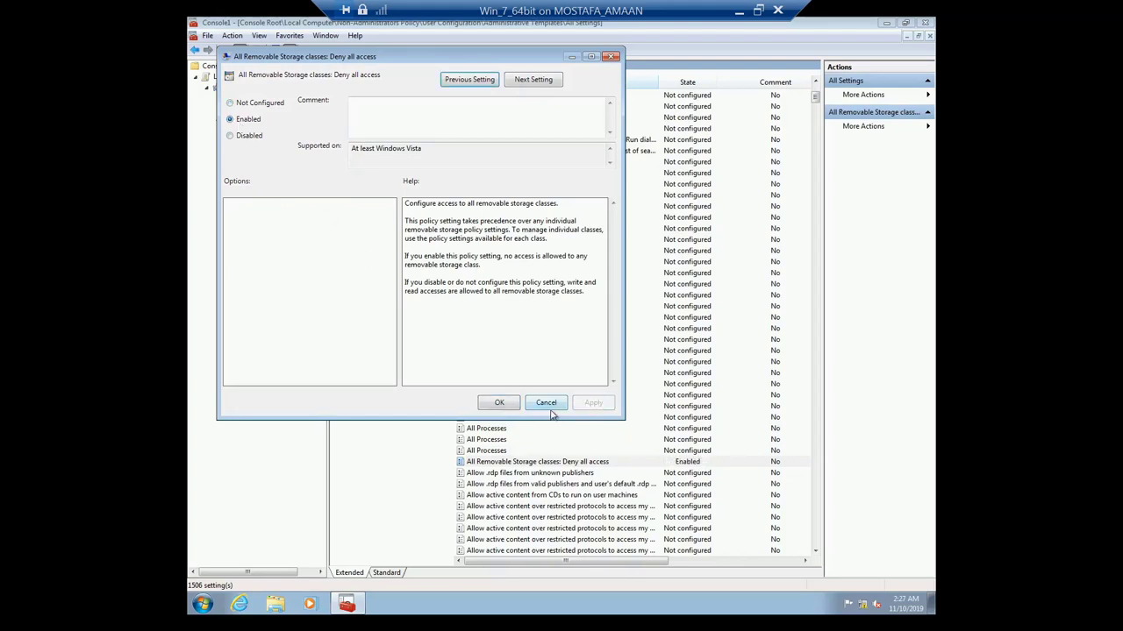
left_click(500, 403)
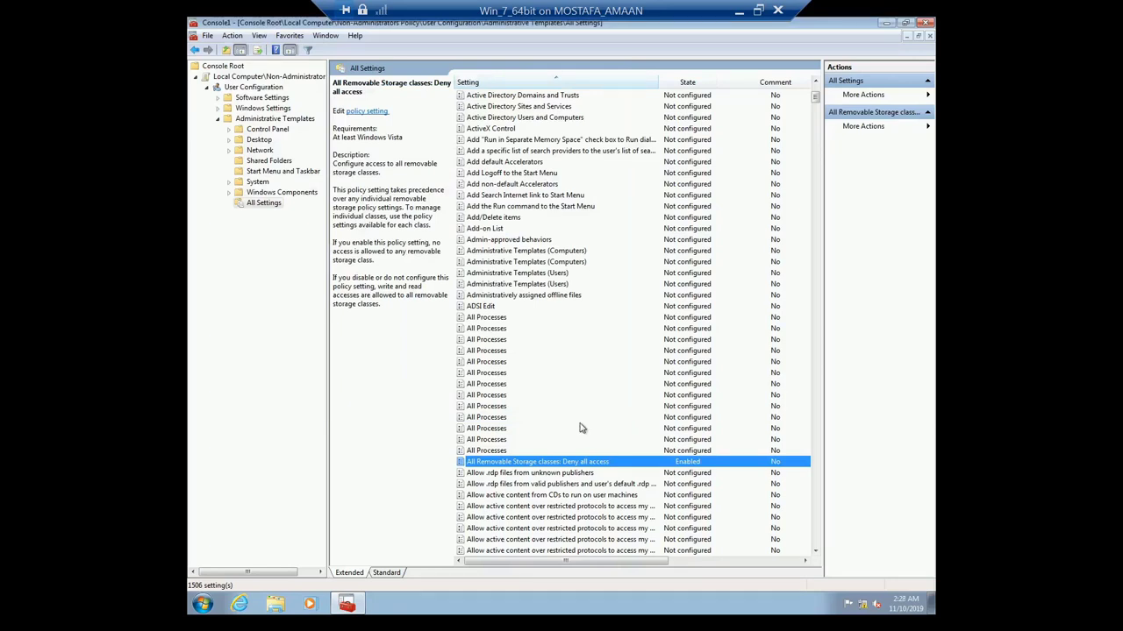
key("p")
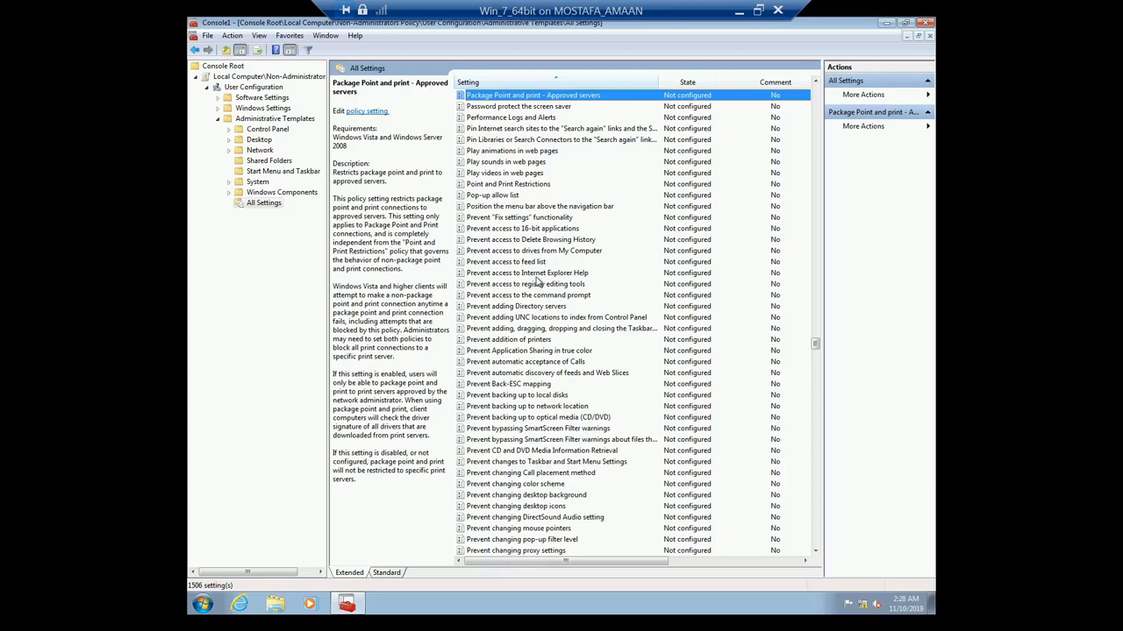
left_click(530, 252)
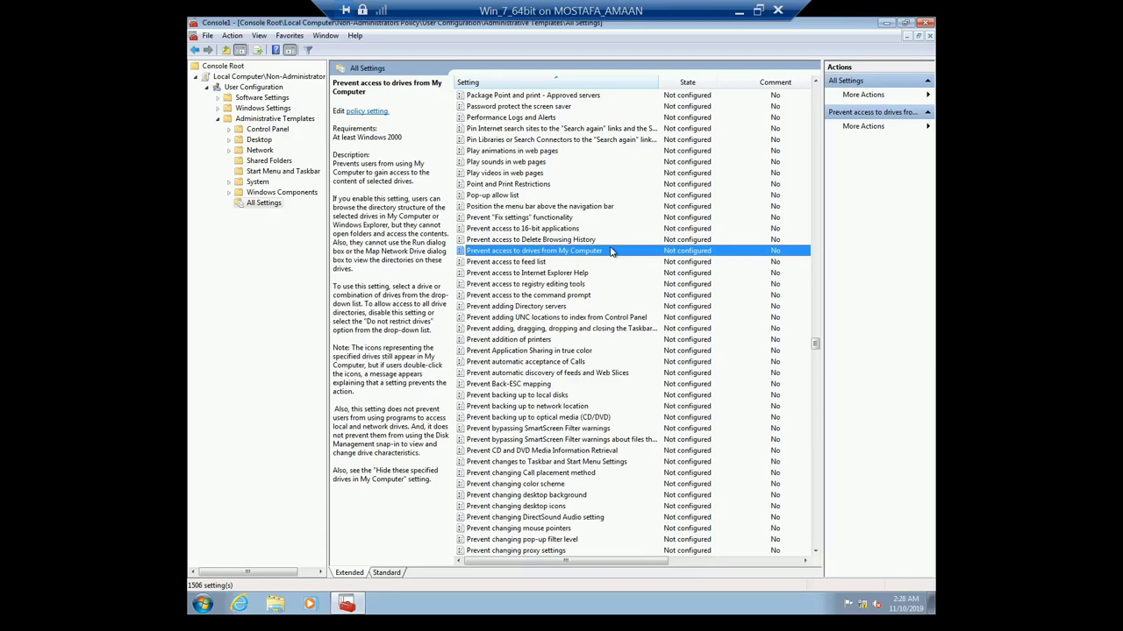
Step: Enable 'Prevent access to drives from My Computer' with the 'Restrict A, B, C and D drives only' option
double_click(568, 253)
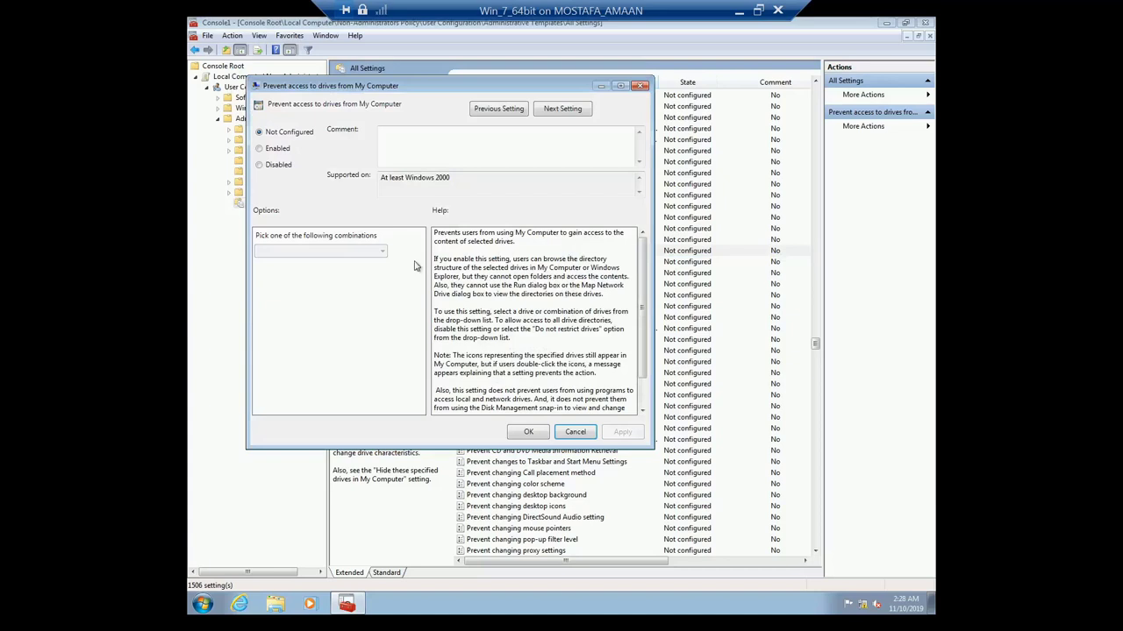
left_click(277, 149)
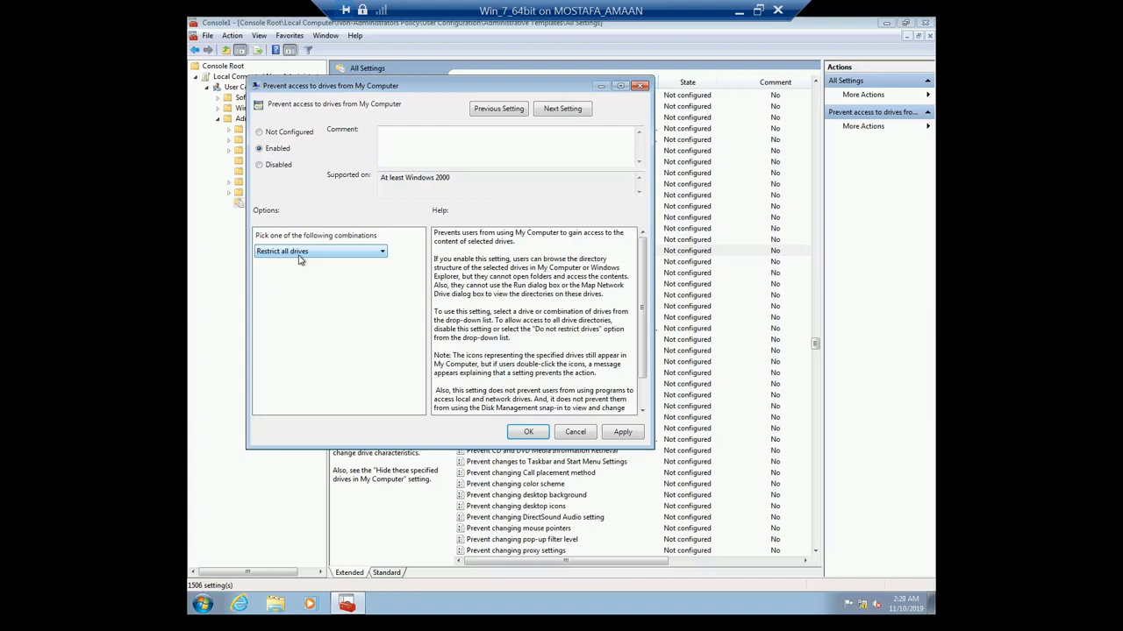
left_click(376, 255)
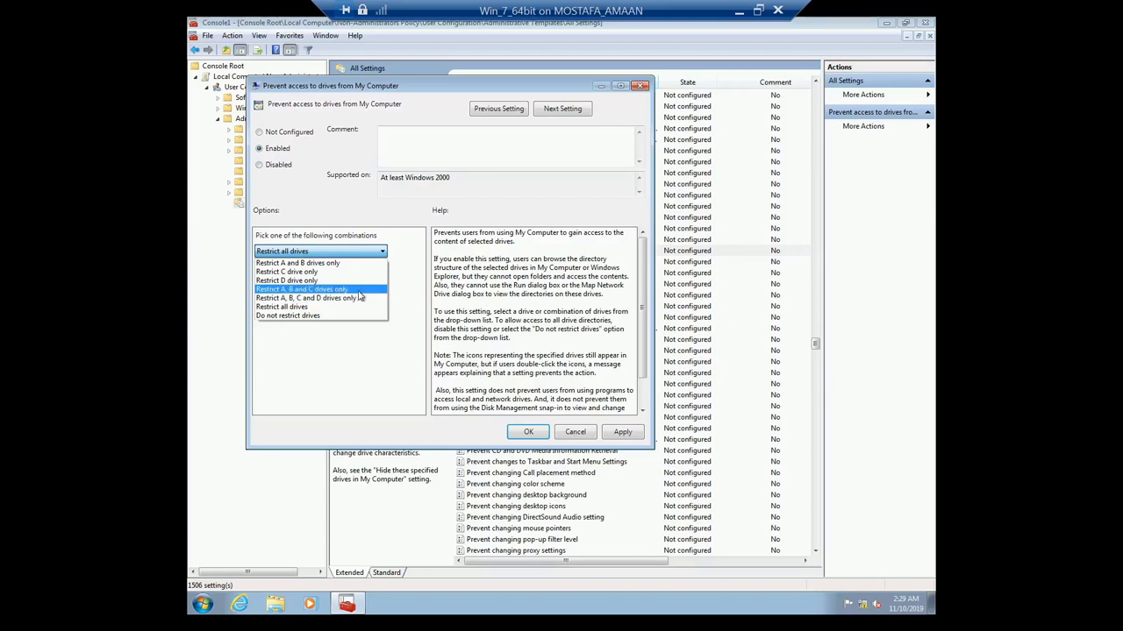
left_click(358, 290)
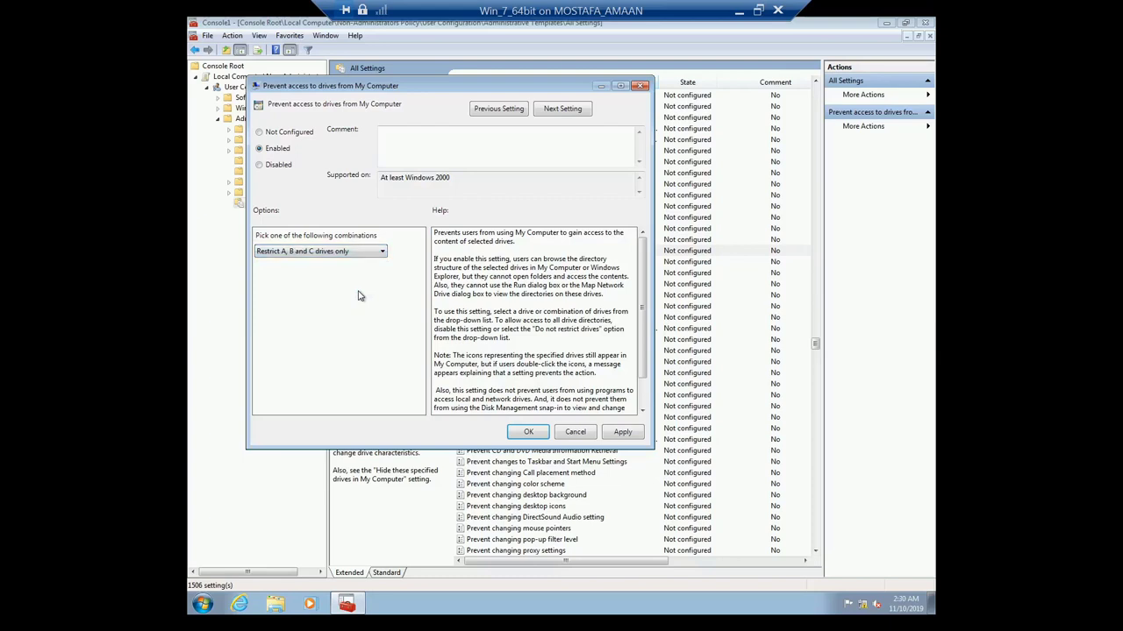
left_click(382, 253)
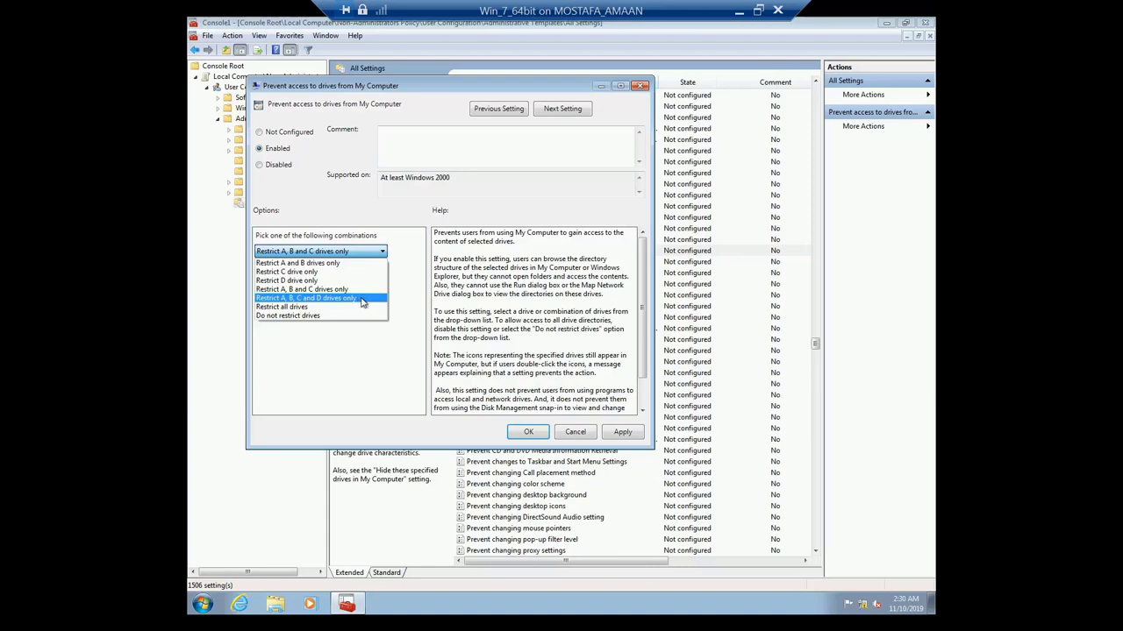
left_click(361, 300)
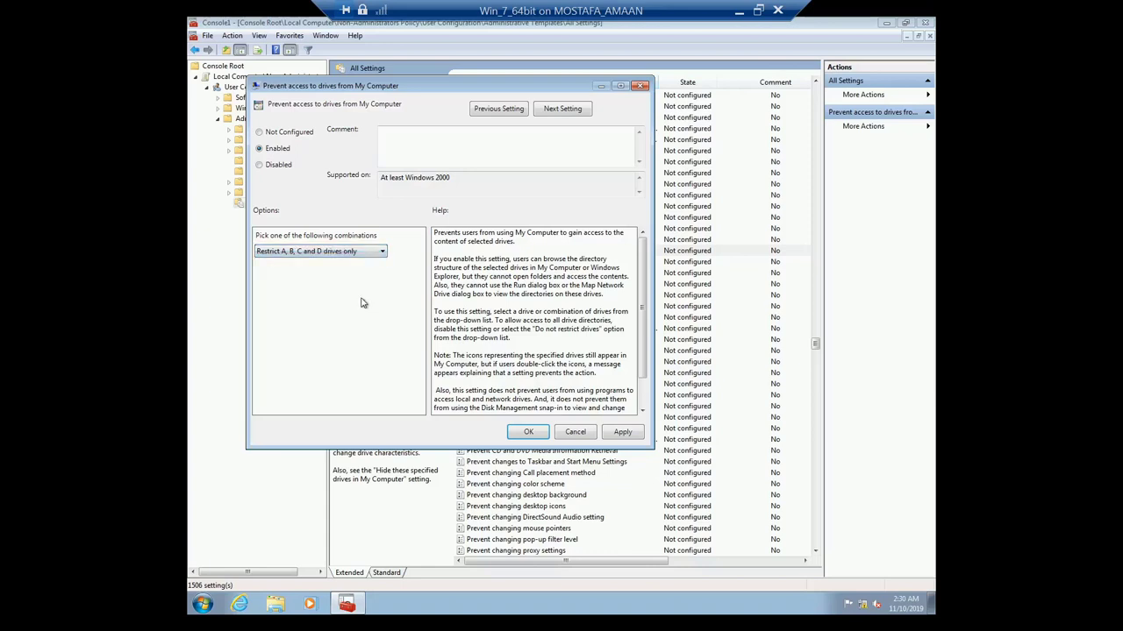
left_click(623, 432)
left_click(530, 432)
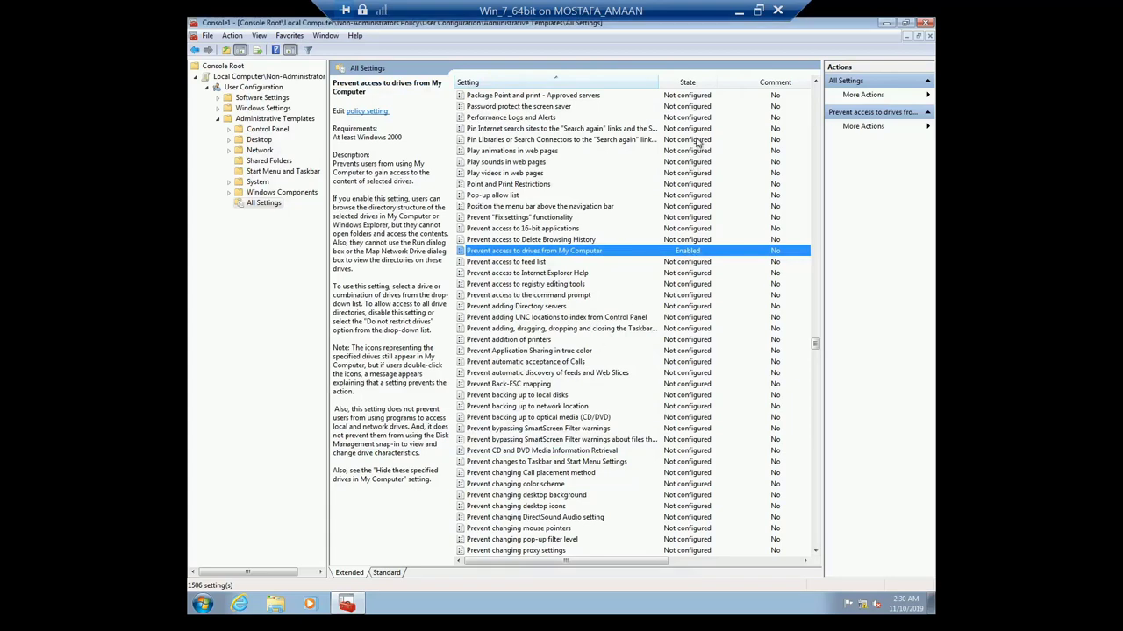
Step: Enable 'Hide these specified drives in My Computer' with the 'Restrict A, B, C and D drives only' option
key("h")
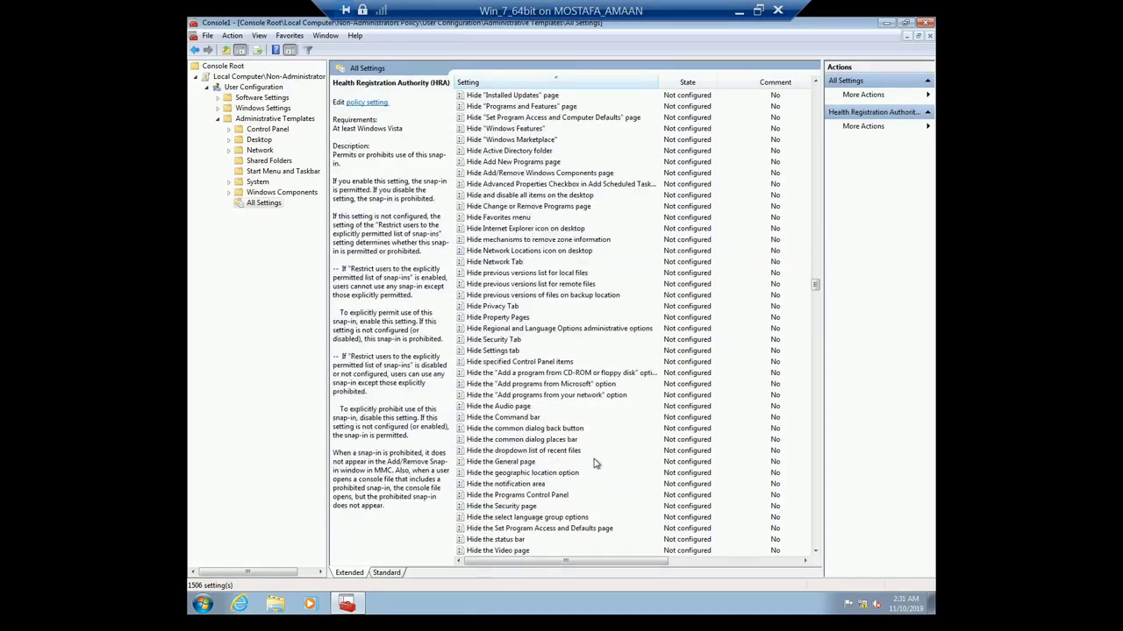
scroll(594, 463, "down", 1)
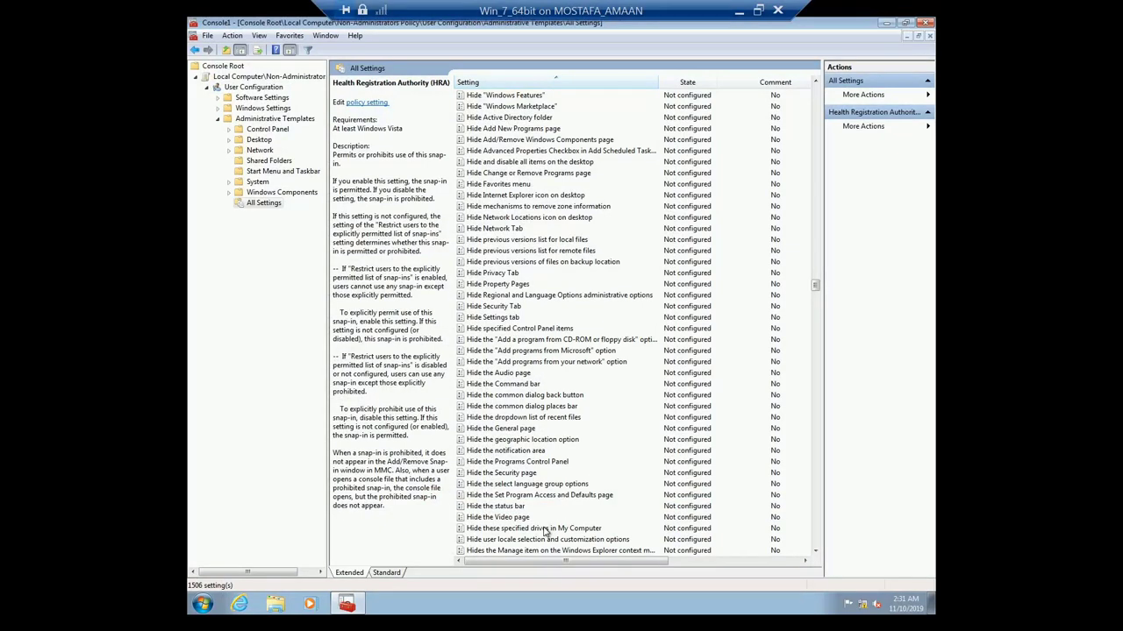
left_click(576, 531)
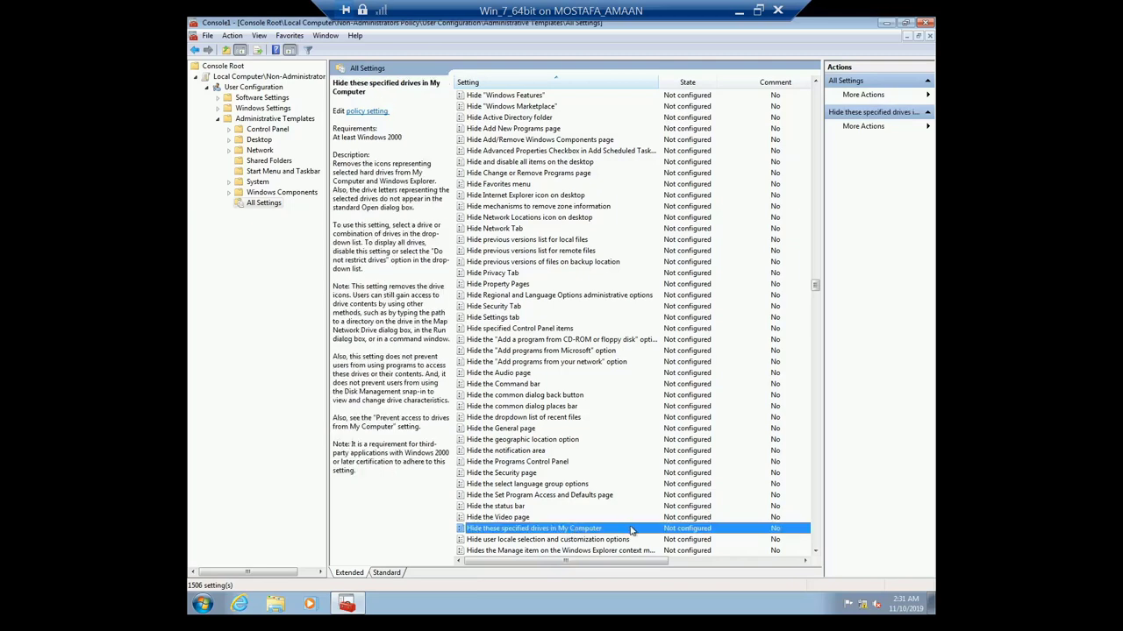
double_click(630, 531)
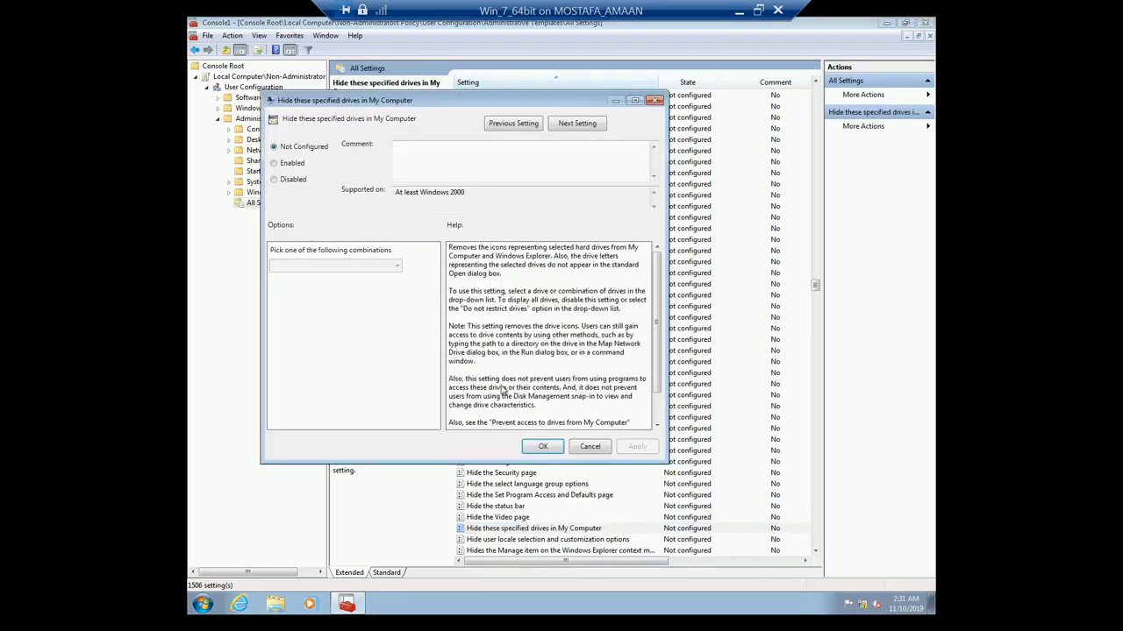
left_click(282, 164)
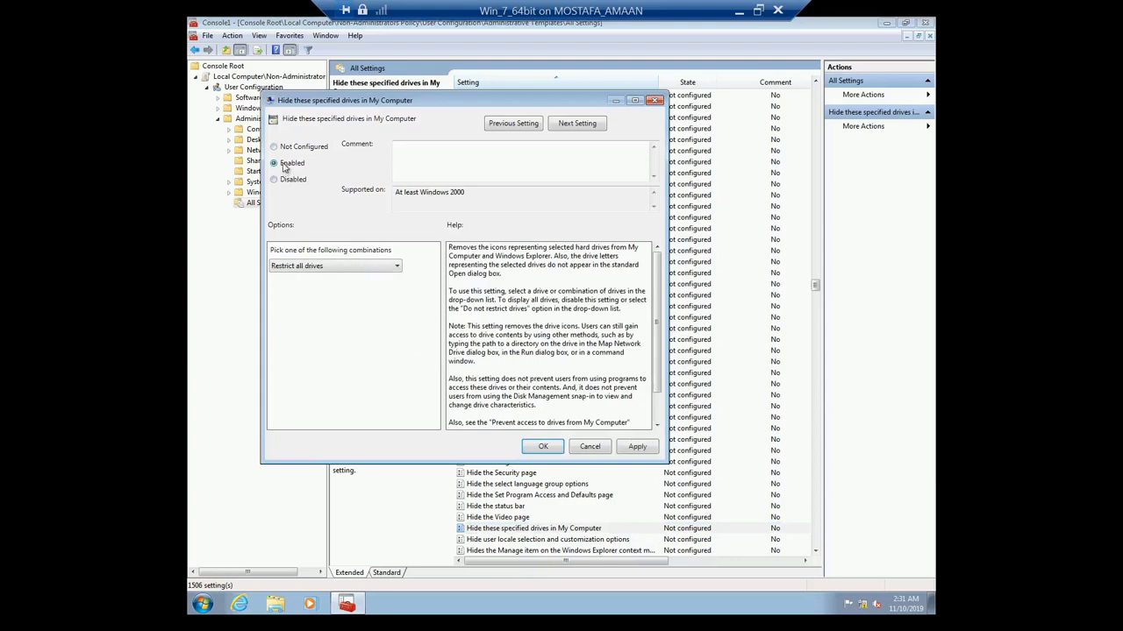
left_click(396, 266)
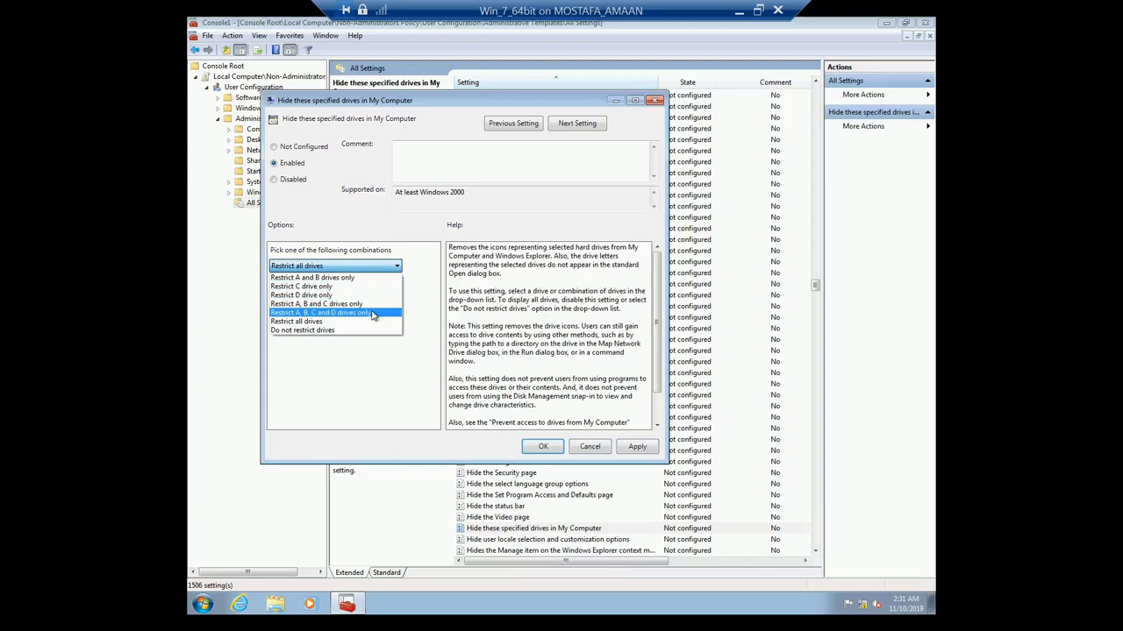
left_click(371, 315)
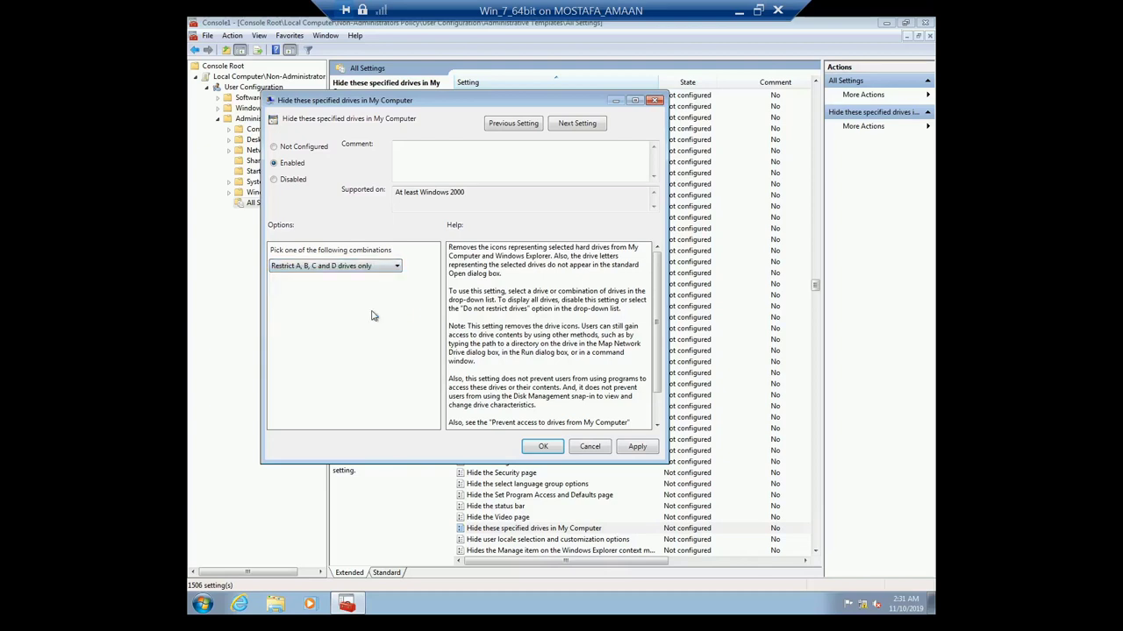
left_click(624, 446)
left_click(548, 447)
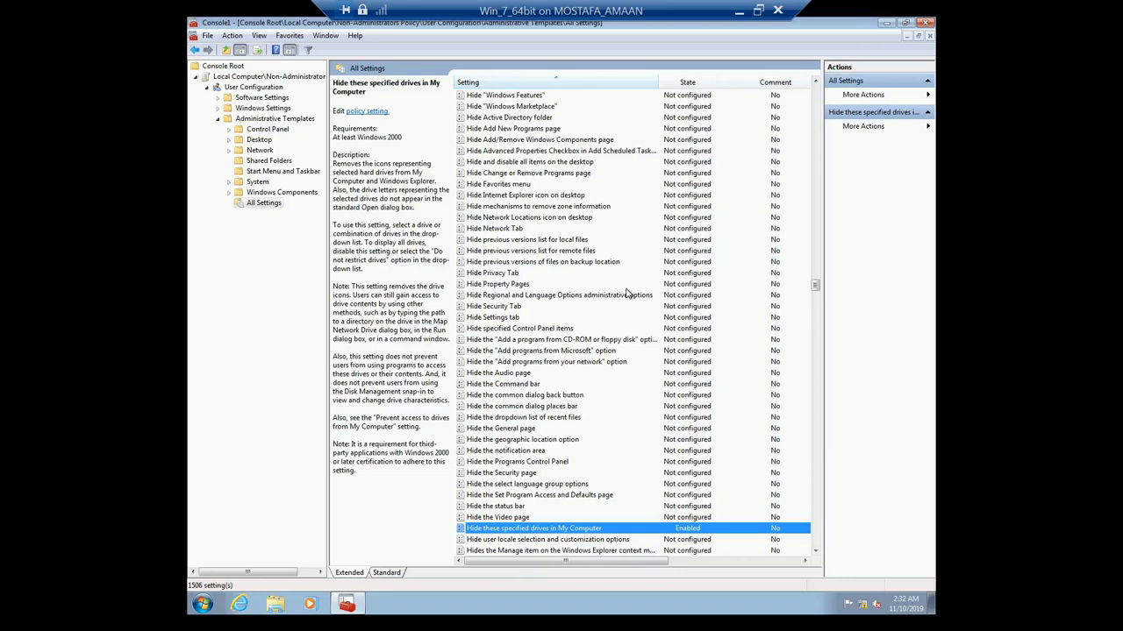
Step: Close MMC and save the console as Console1 on the Desktop
left_click(926, 25)
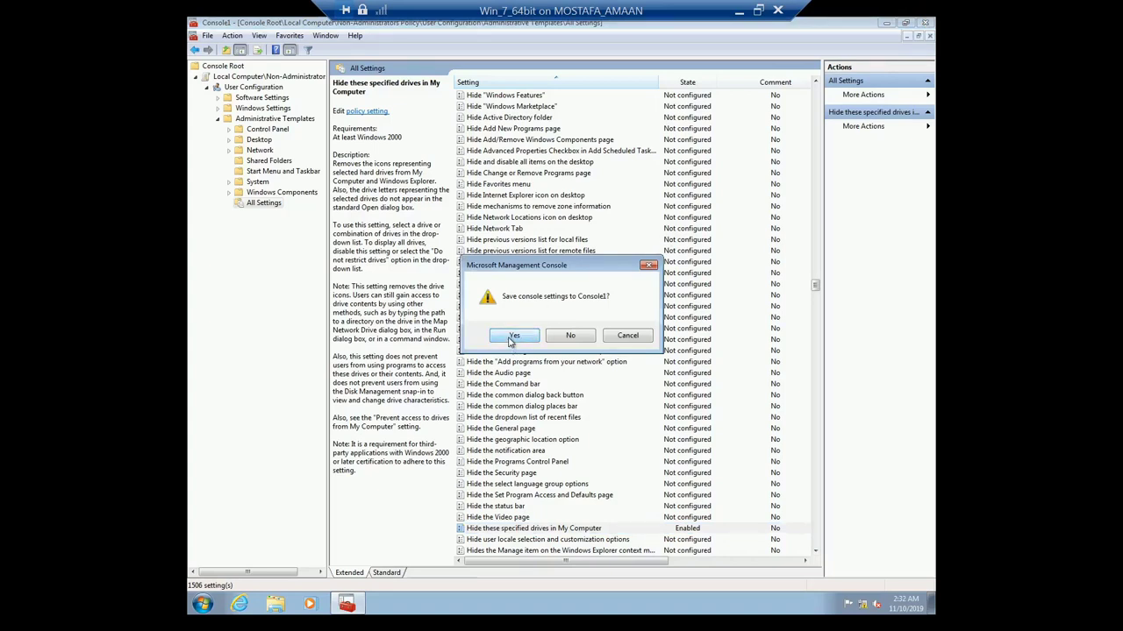
left_click(511, 341)
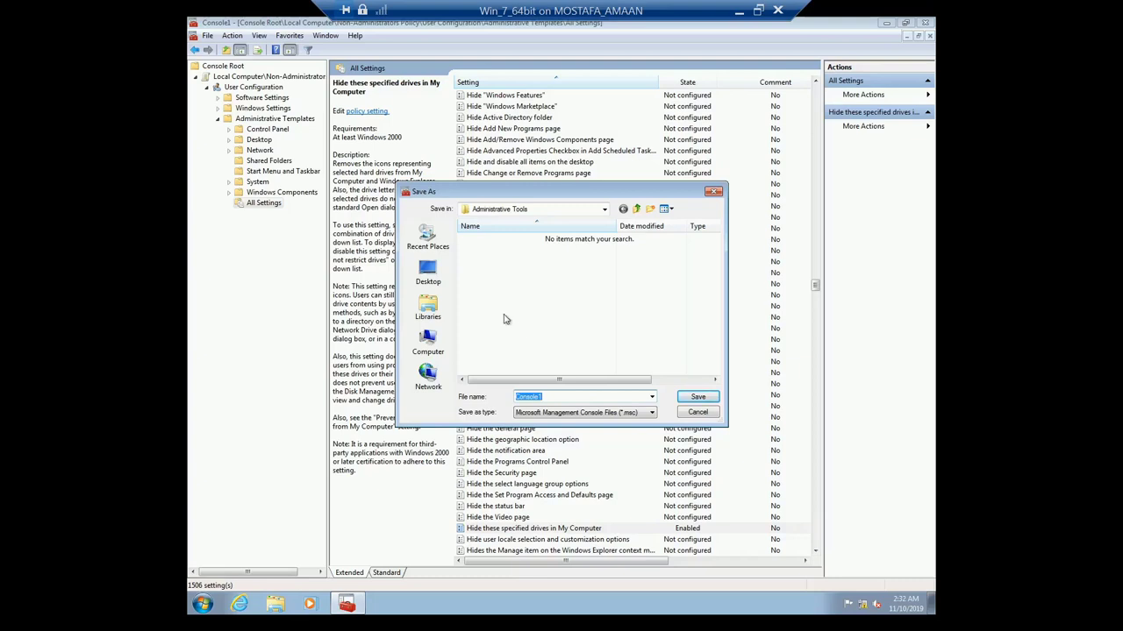
left_click(430, 273)
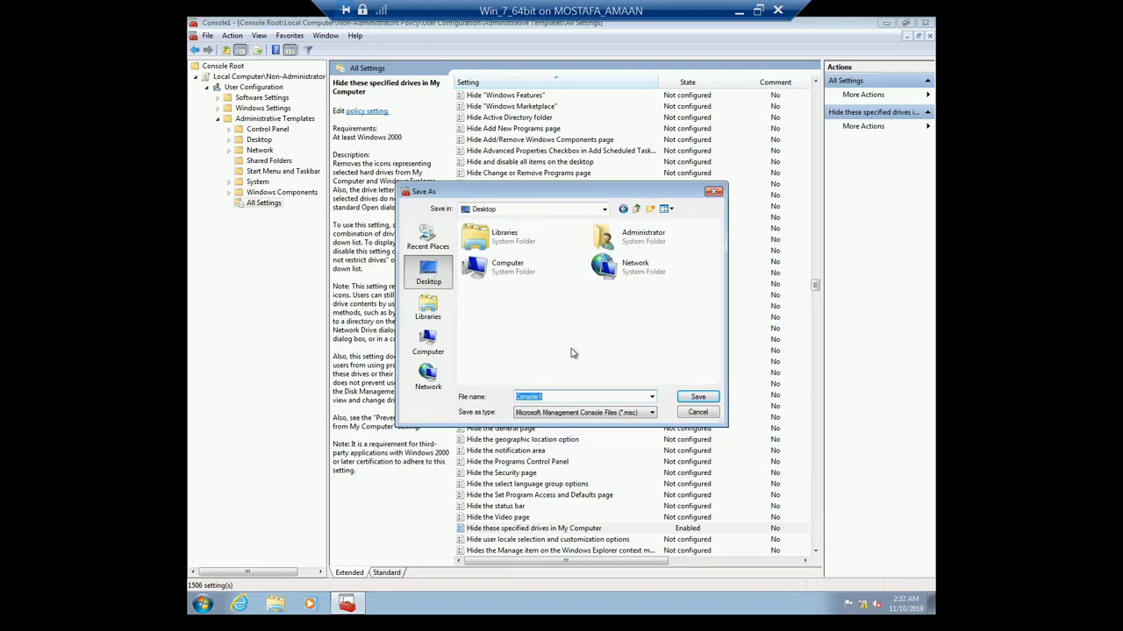
left_click(699, 399)
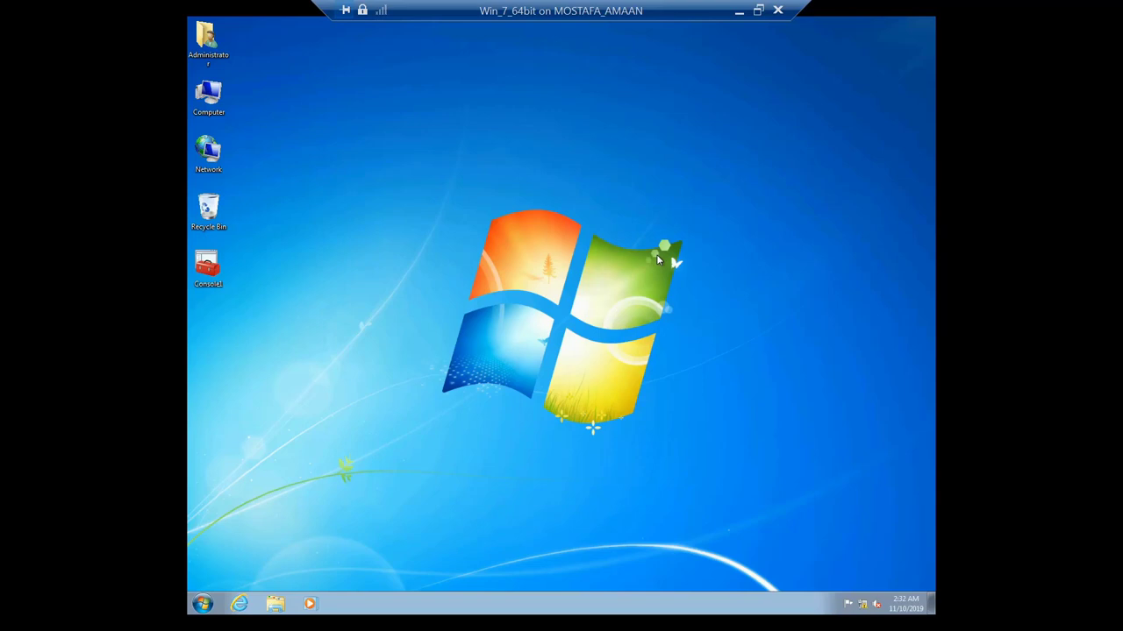
Step: Open Computer as administrator and inspect the drives, including Local Disk (C:) and user (E:)
left_click(204, 103)
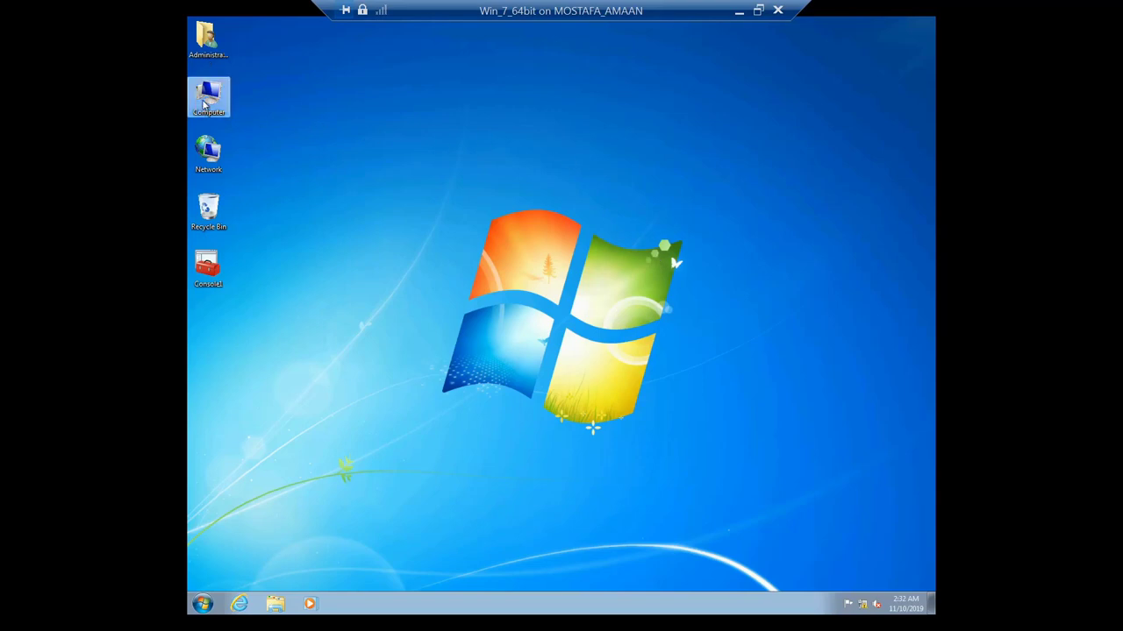
double_click(204, 103)
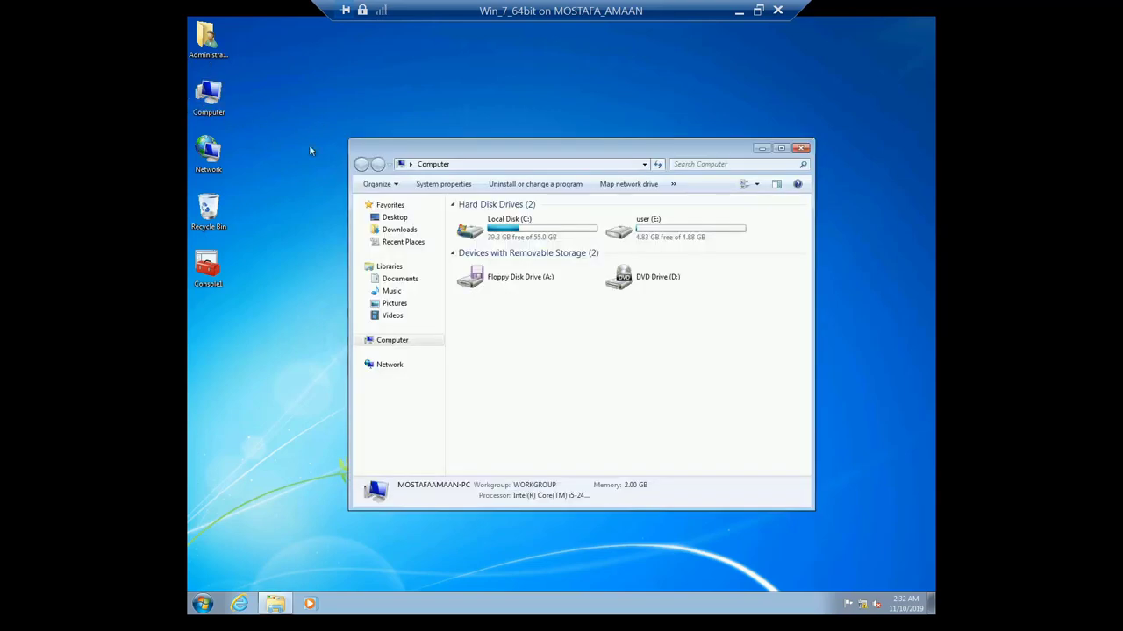
left_click(684, 232)
left_click(575, 238)
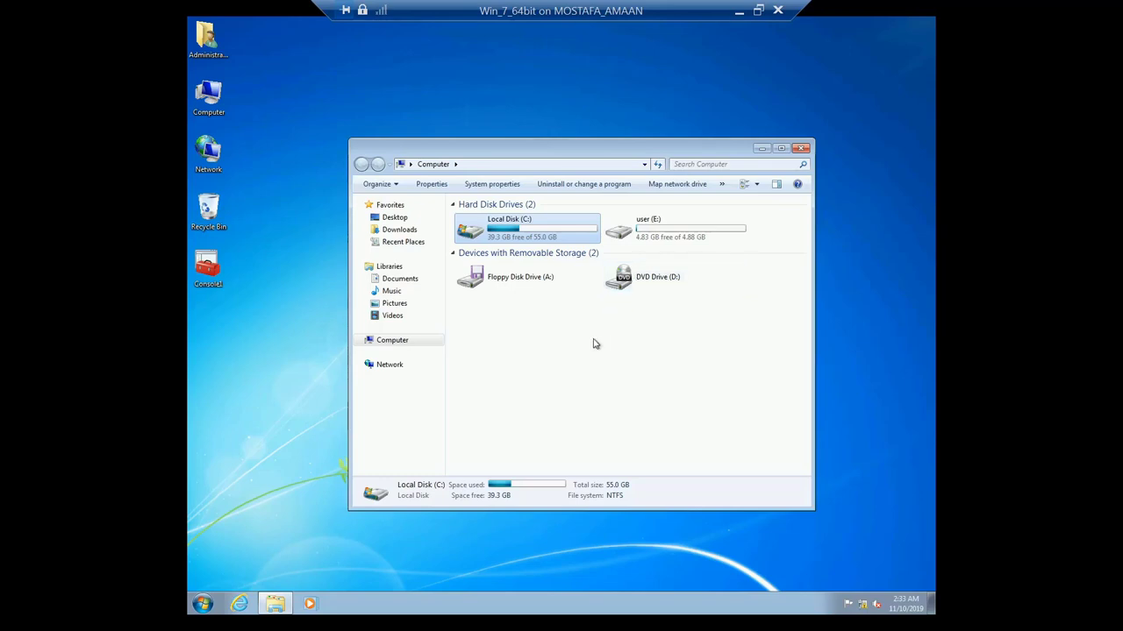
left_click(300, 340)
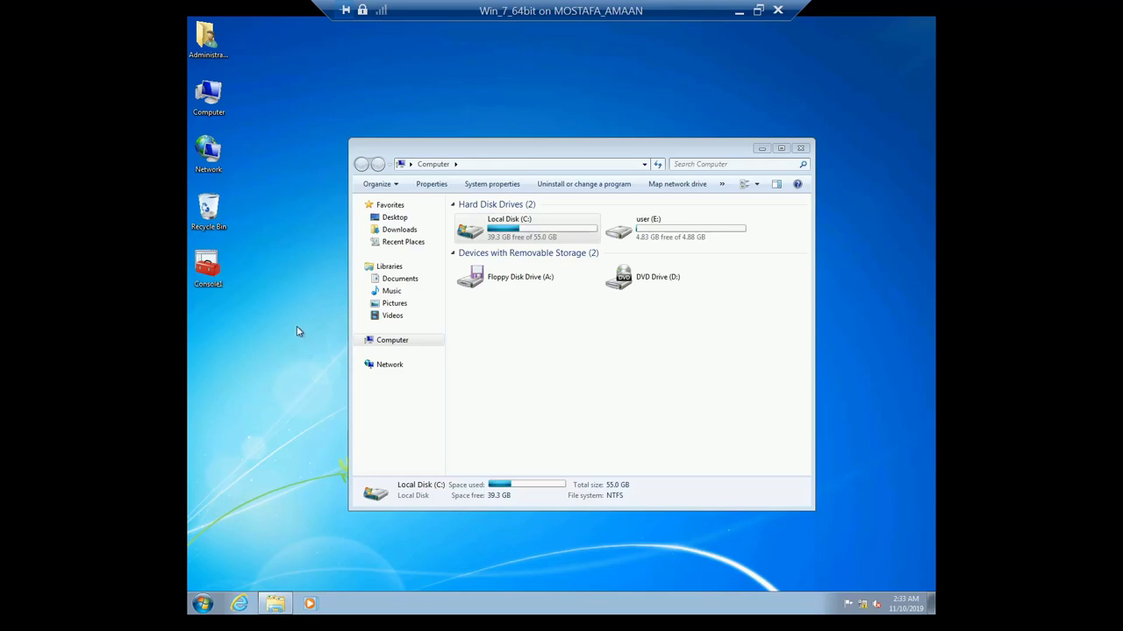
Step: Log off the administrator and sign in to the standard User account with its password
left_click(204, 603)
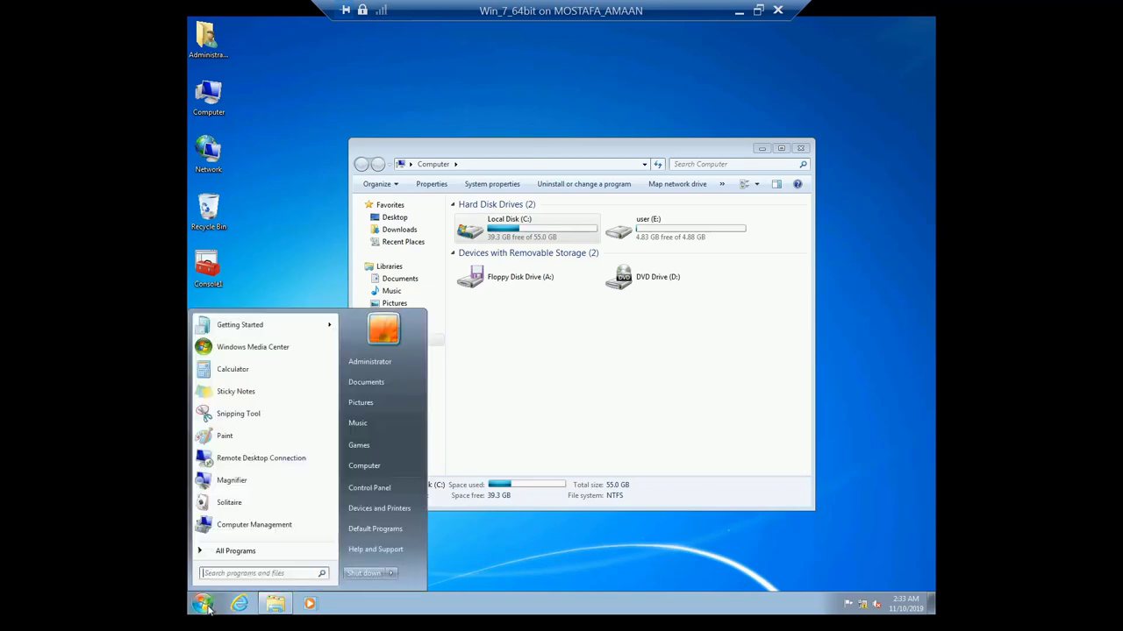
left_click(395, 575)
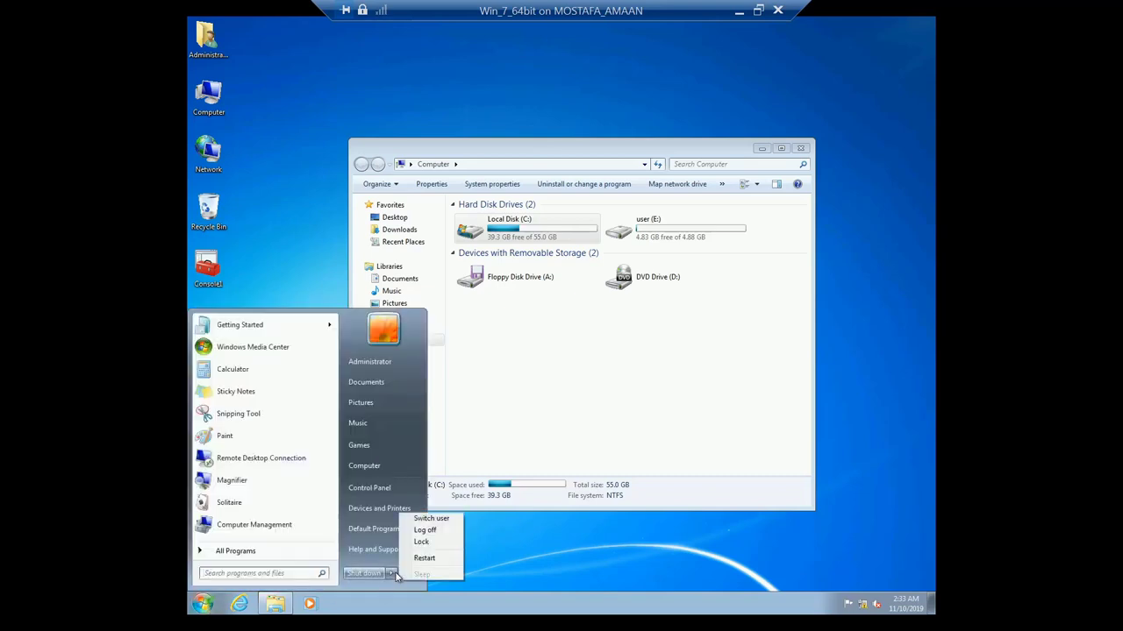
left_click(432, 519)
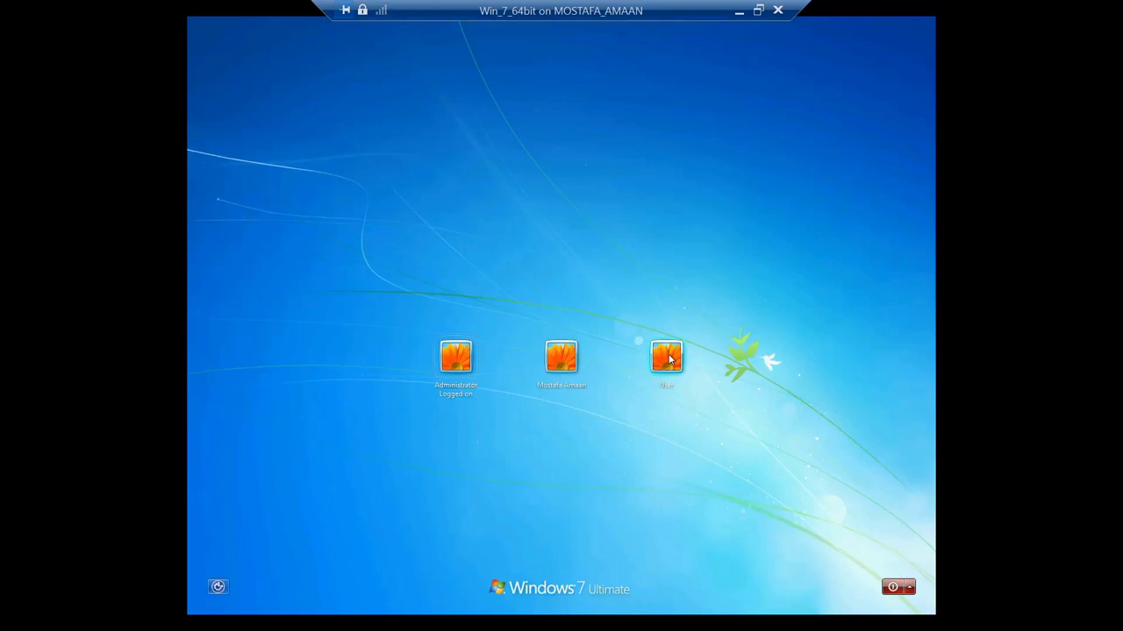
left_click(668, 357)
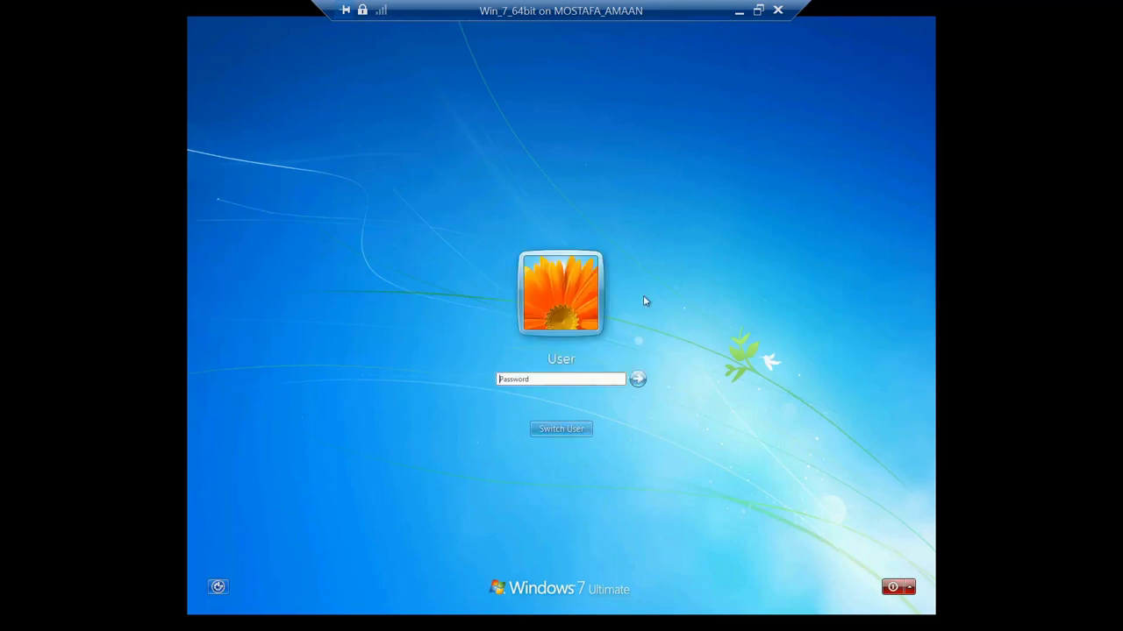
type("123")
key("Return")
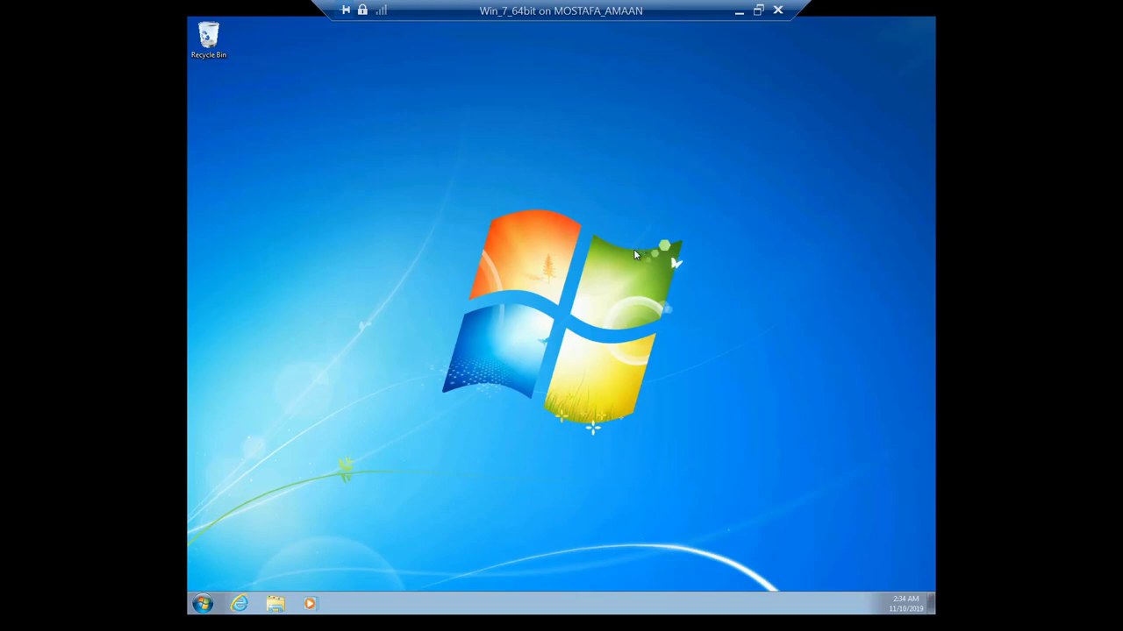
right_click(576, 216)
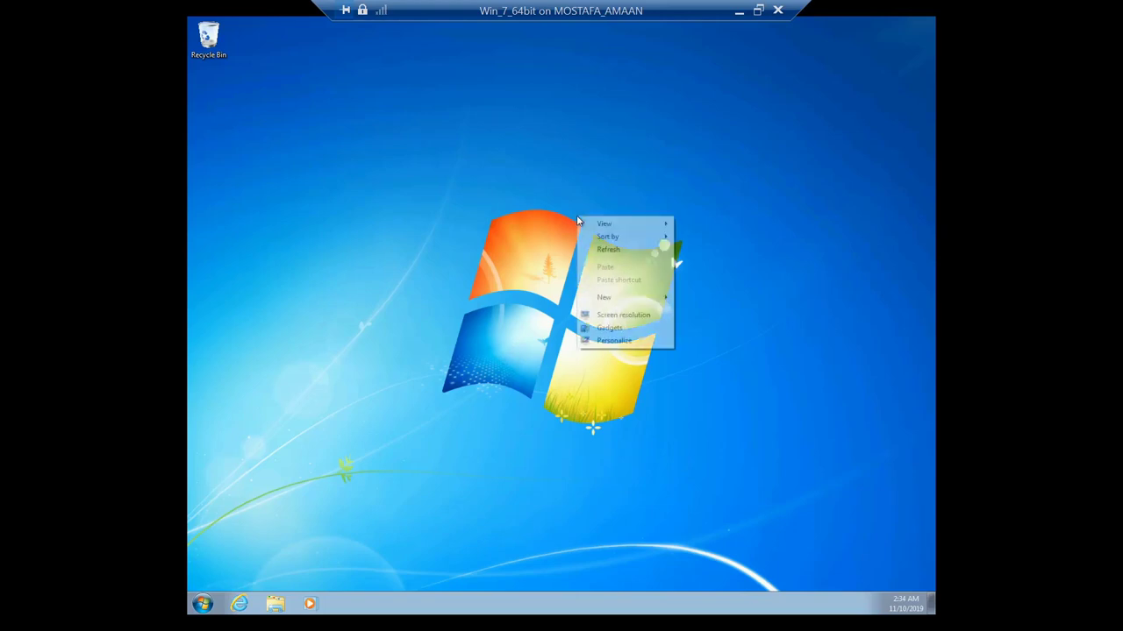
left_click(603, 342)
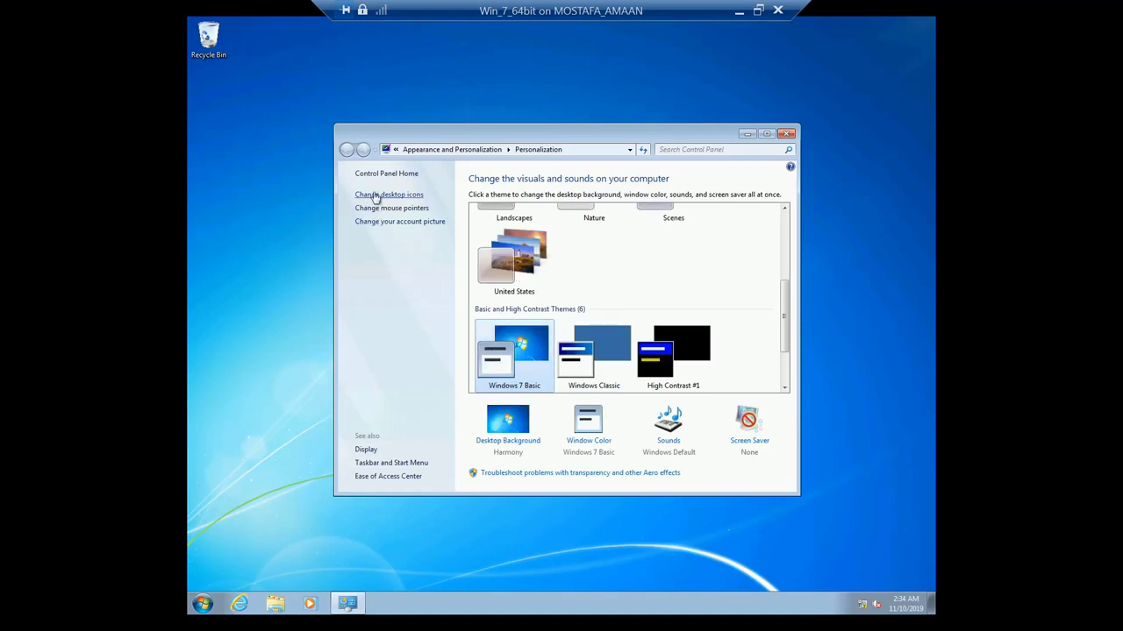
left_click(375, 194)
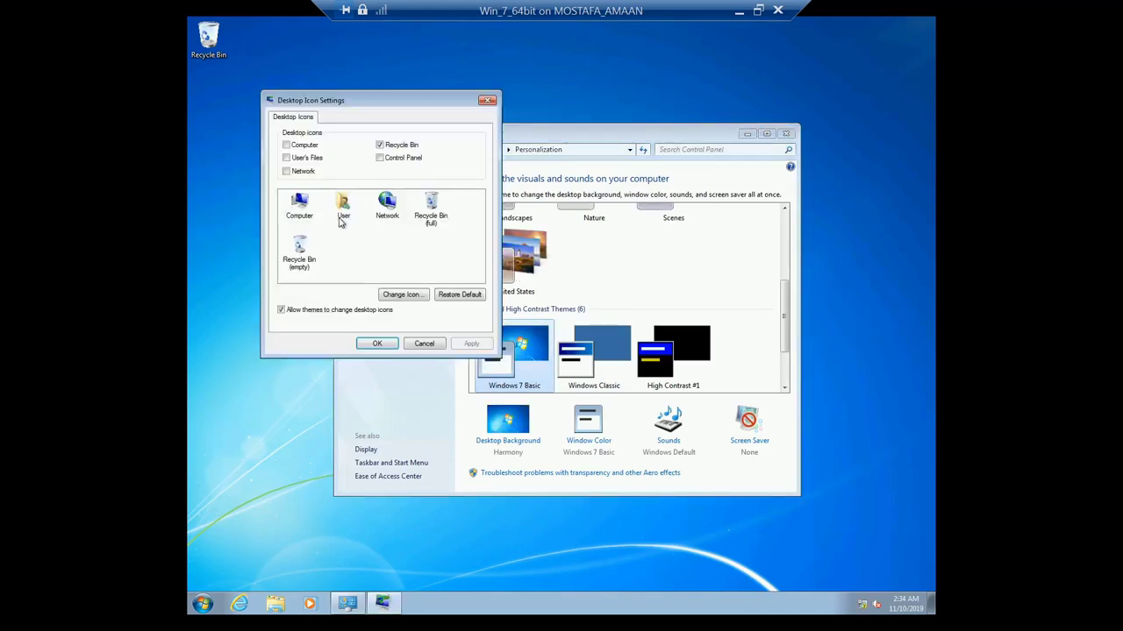
left_click(286, 171)
left_click(286, 158)
left_click(286, 145)
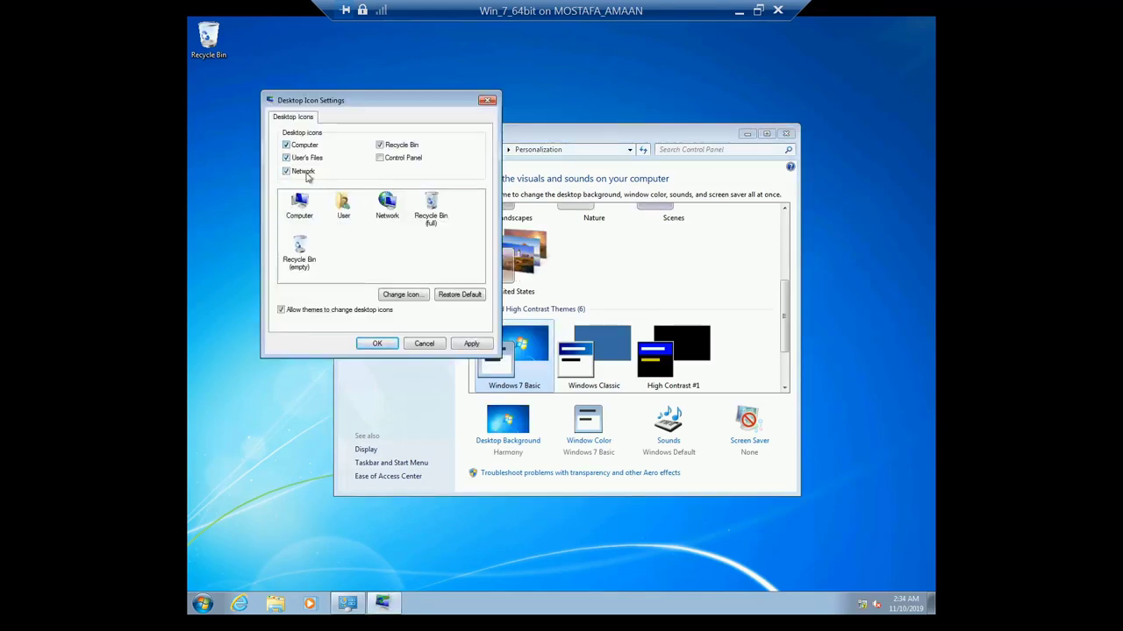
left_click(377, 342)
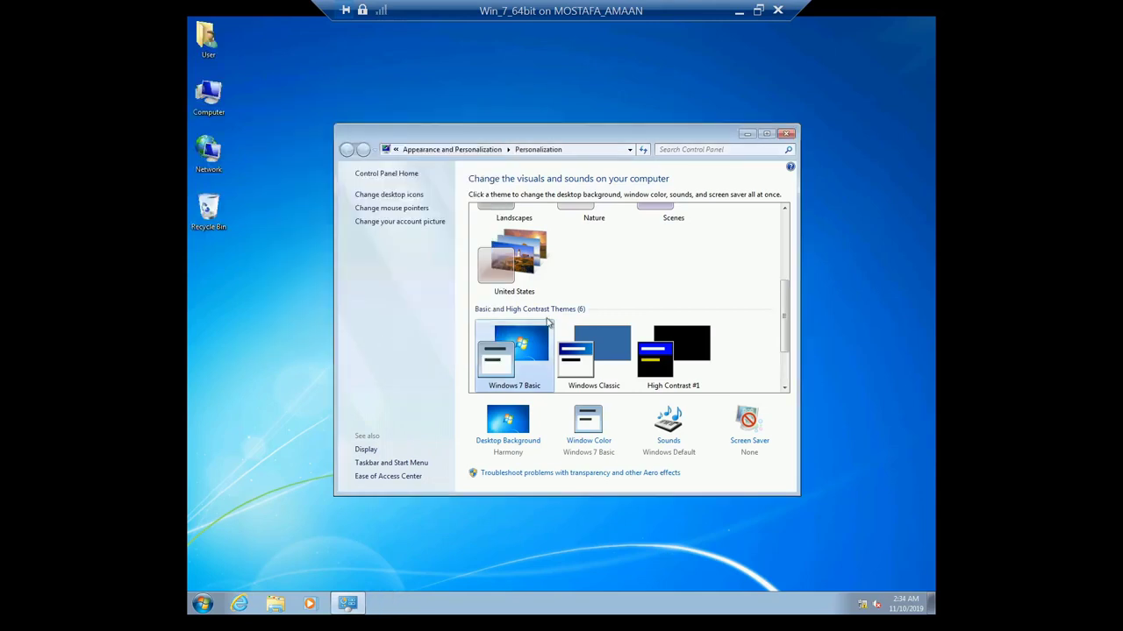
left_click(785, 133)
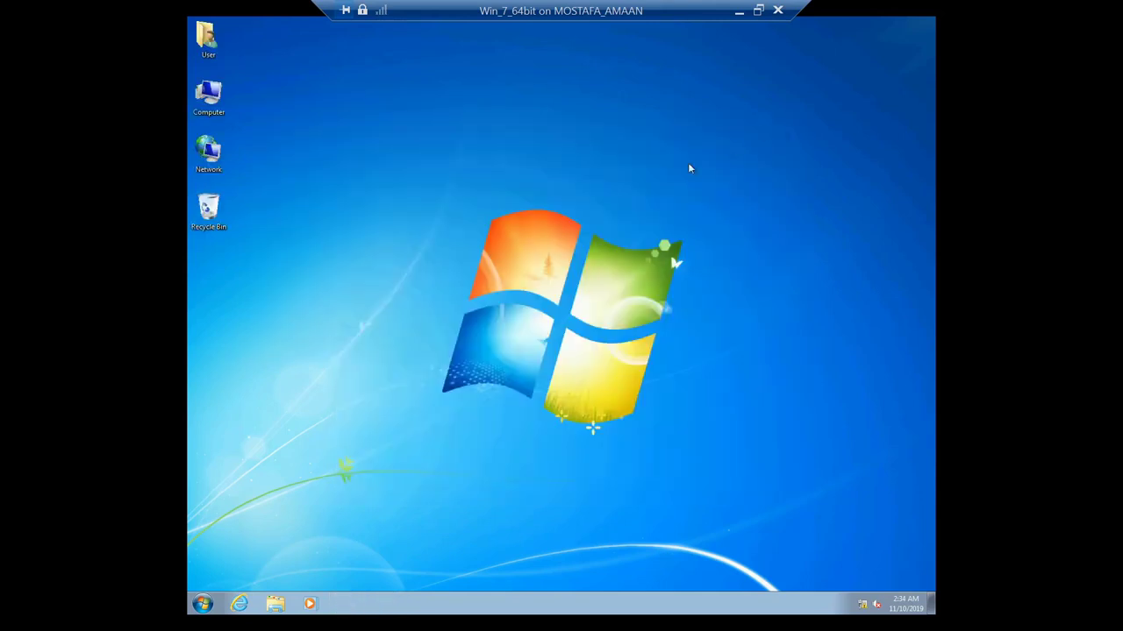
Step: Open Computer, check that only user (E:) is listed, and create a New folder on drive E
double_click(208, 97)
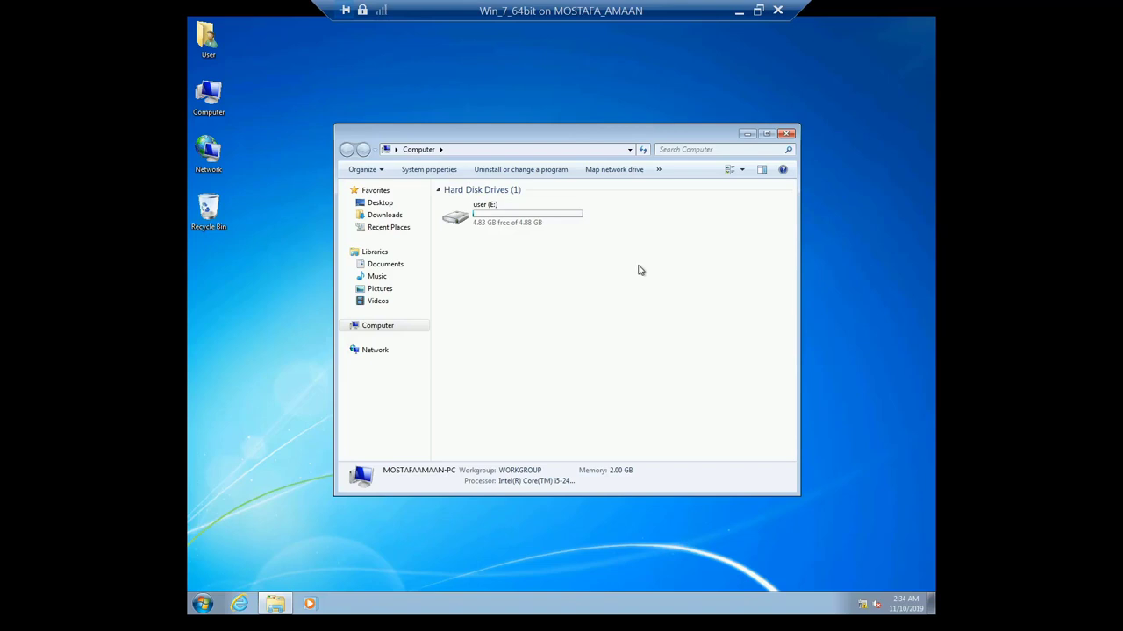
double_click(495, 221)
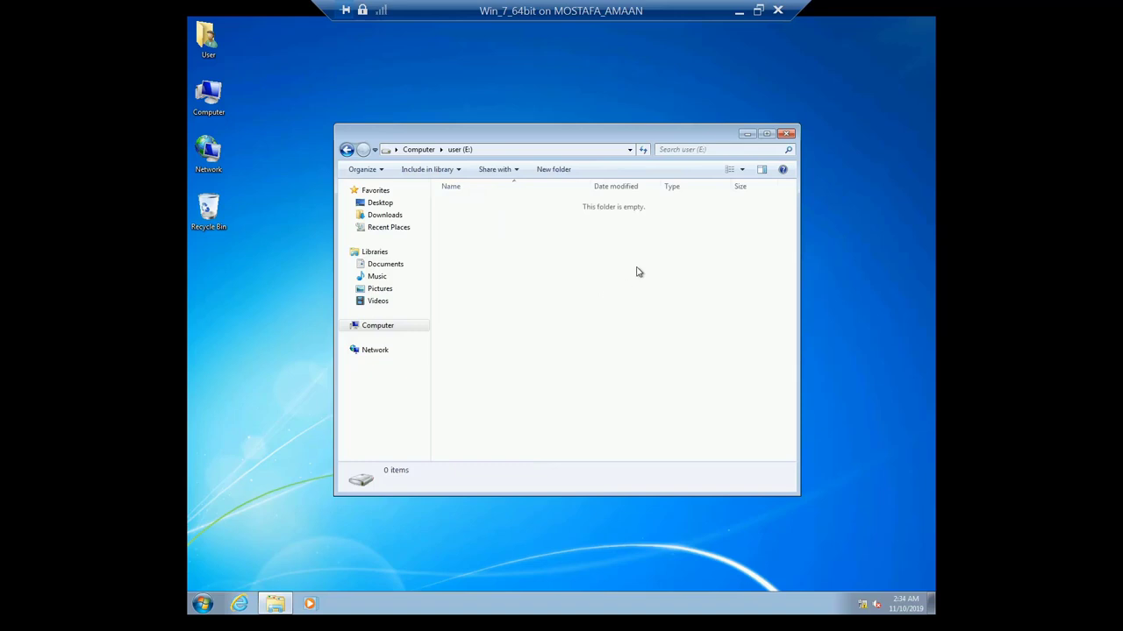
right_click(592, 254)
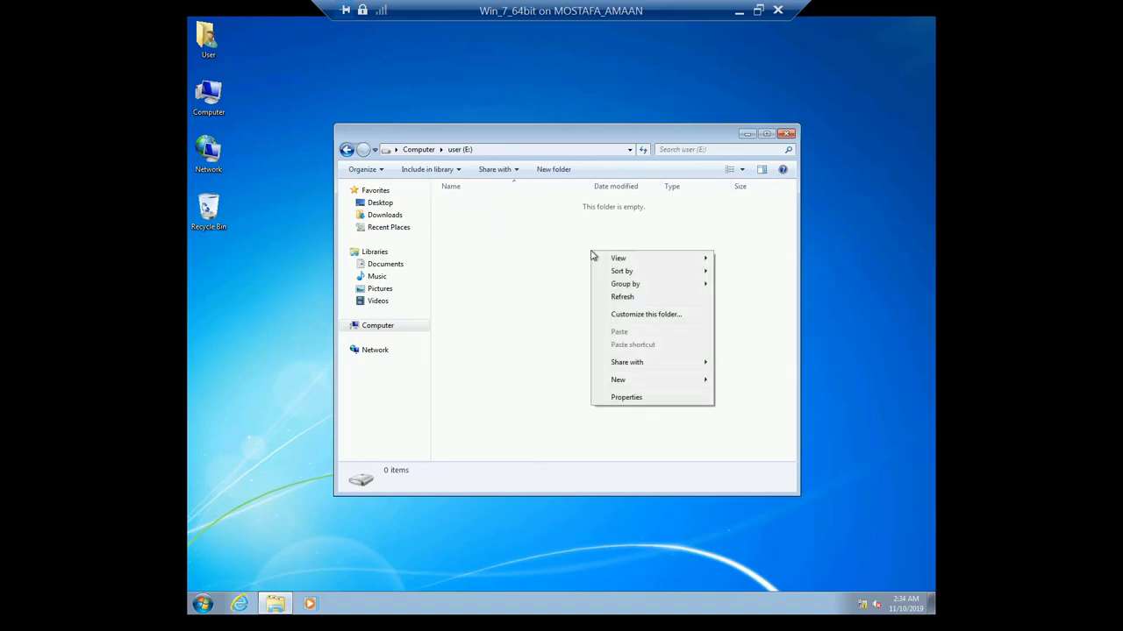
mouse_move(699, 384)
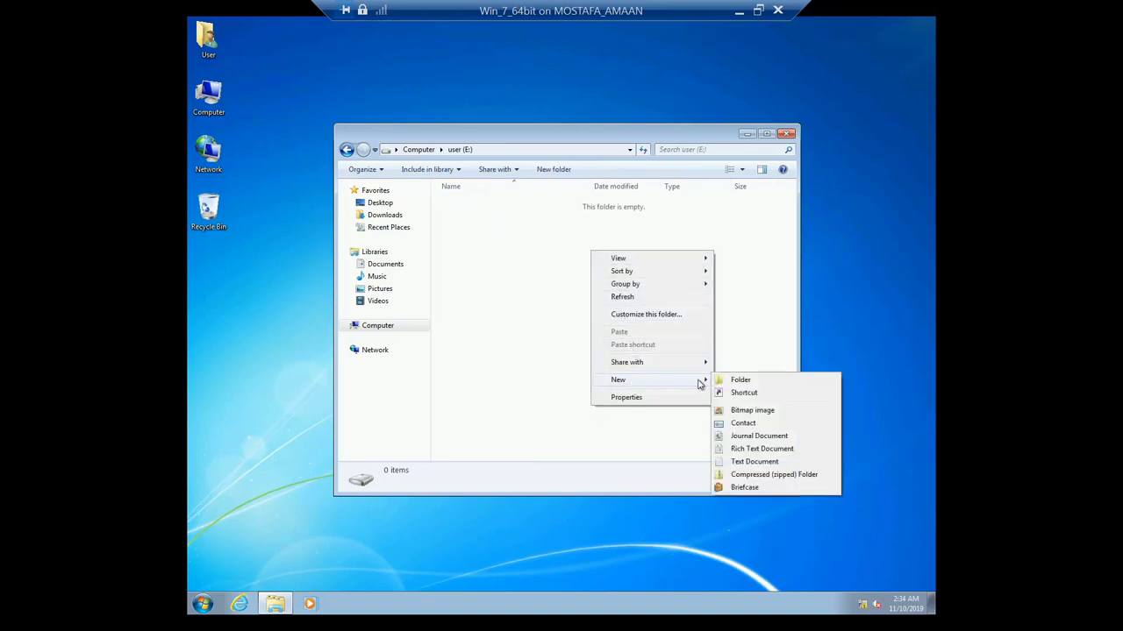
left_click(735, 382)
left_click(605, 318)
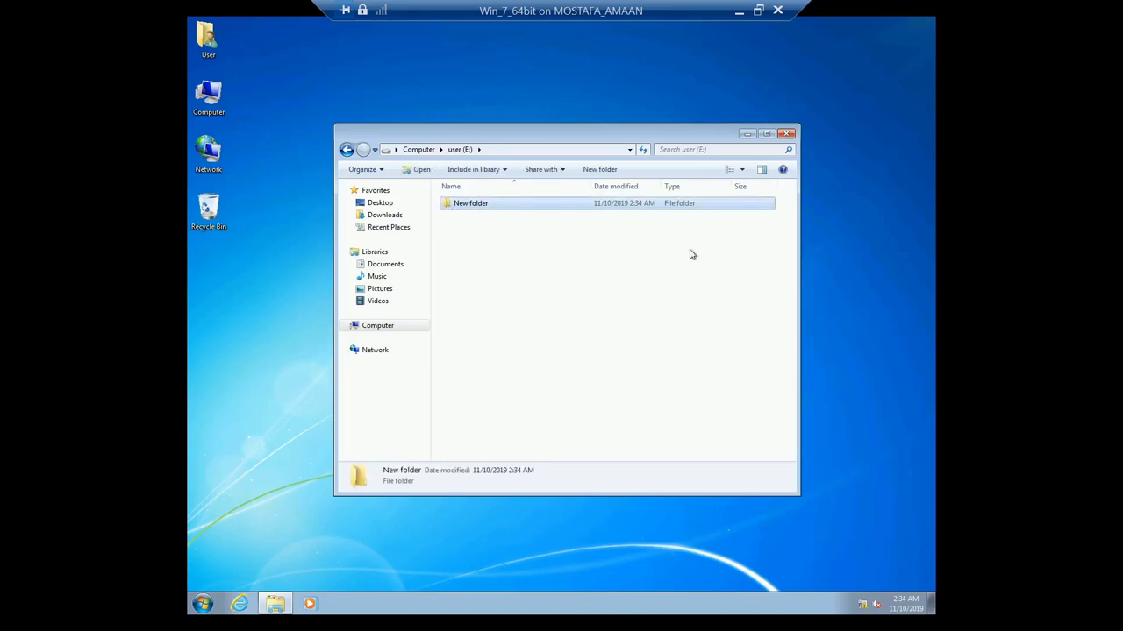
left_click(788, 134)
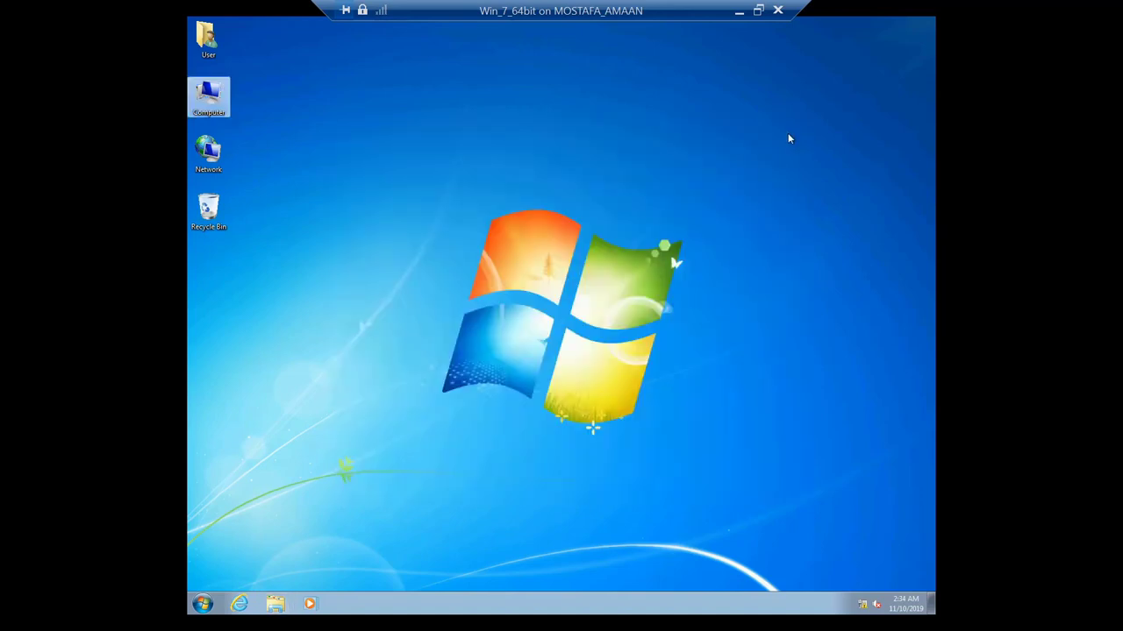
left_click(691, 178)
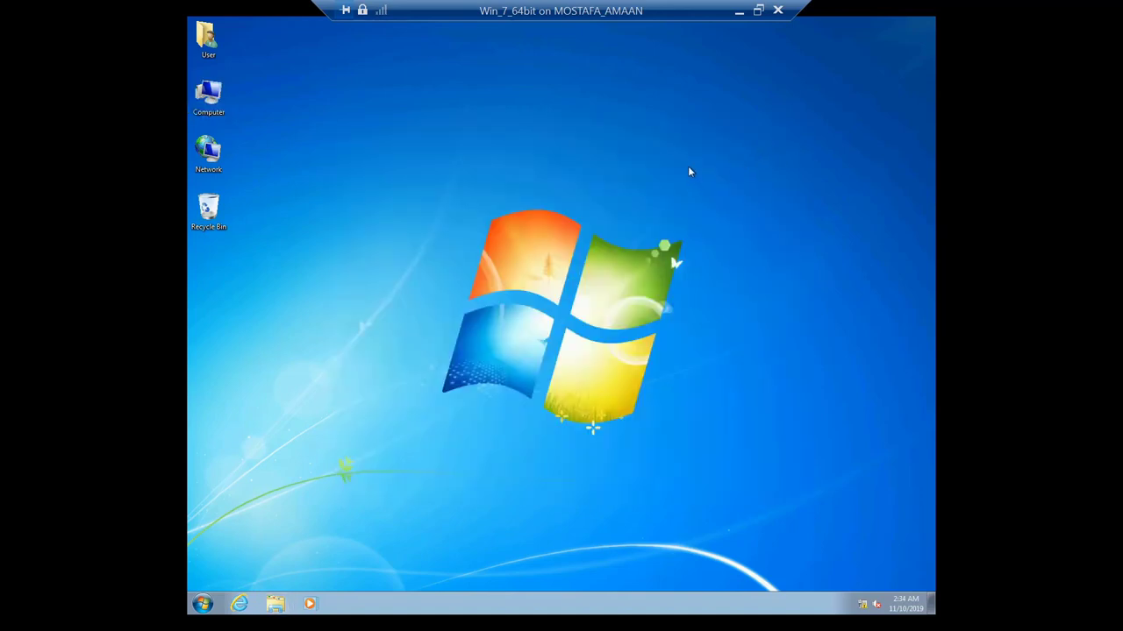